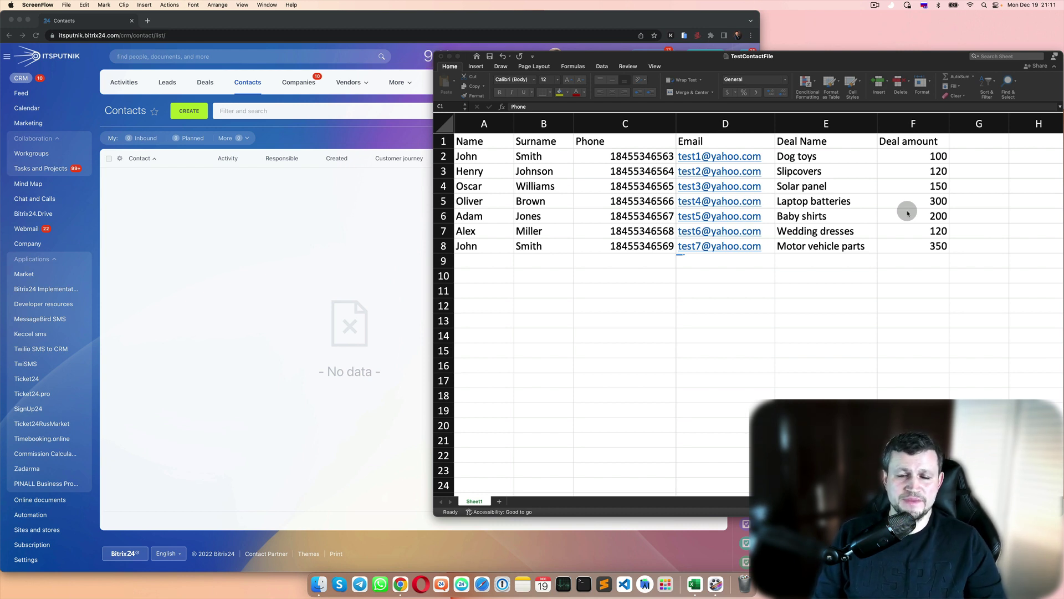
Insert a blank column before Phone, widen it to about 11.17, and enter the header ID in C1.
{"action": "left_click", "coordinate": [599, 120]}
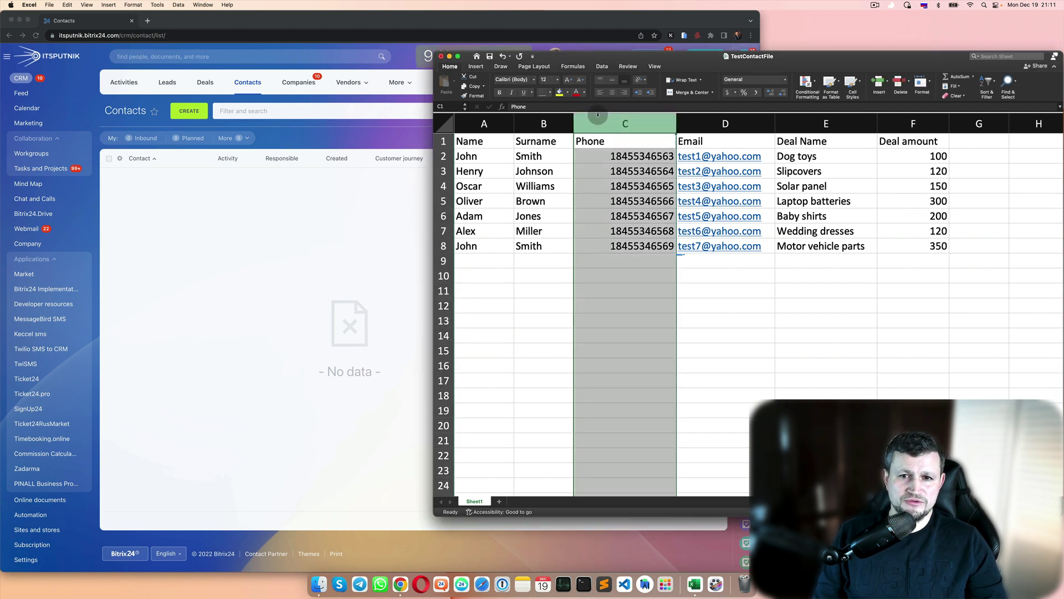
{"action": "right_click", "coordinate": [599, 117]}
{"action": "left_click", "coordinate": [621, 160]}
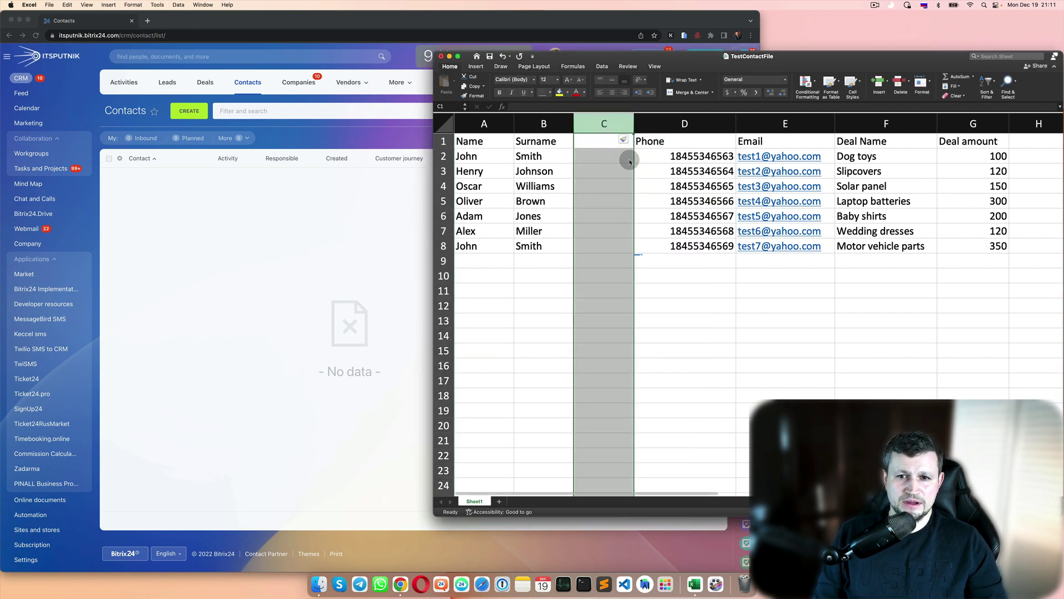
{"action": "left_click_drag", "start_coordinate": [633, 123], "coordinate": [641, 123]}
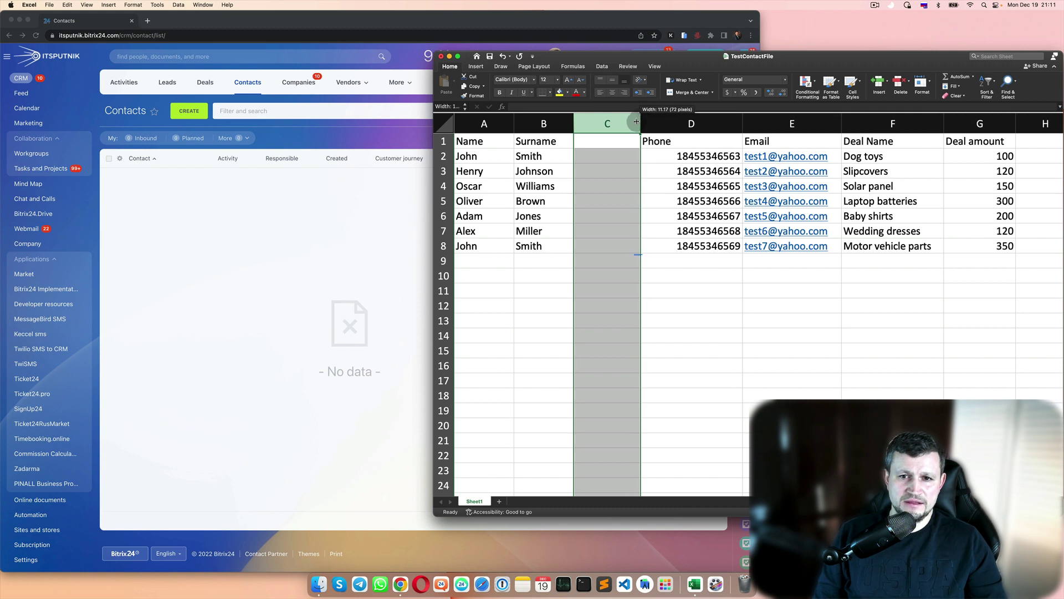
{"action": "left_click", "coordinate": [614, 145]}
{"action": "type", "text": "ID"}
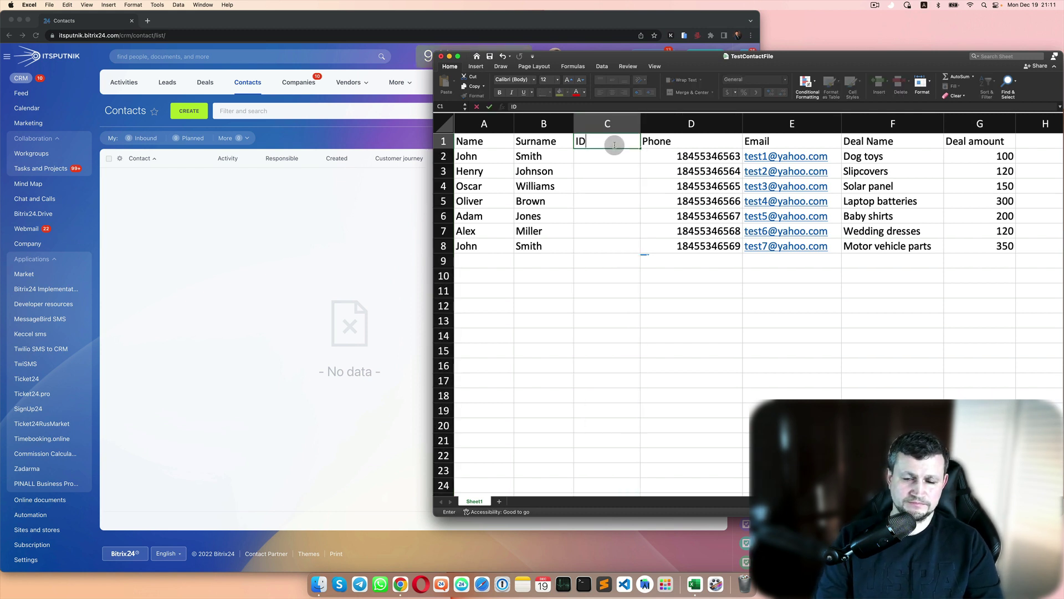
{"action": "key", "text": "Return"}
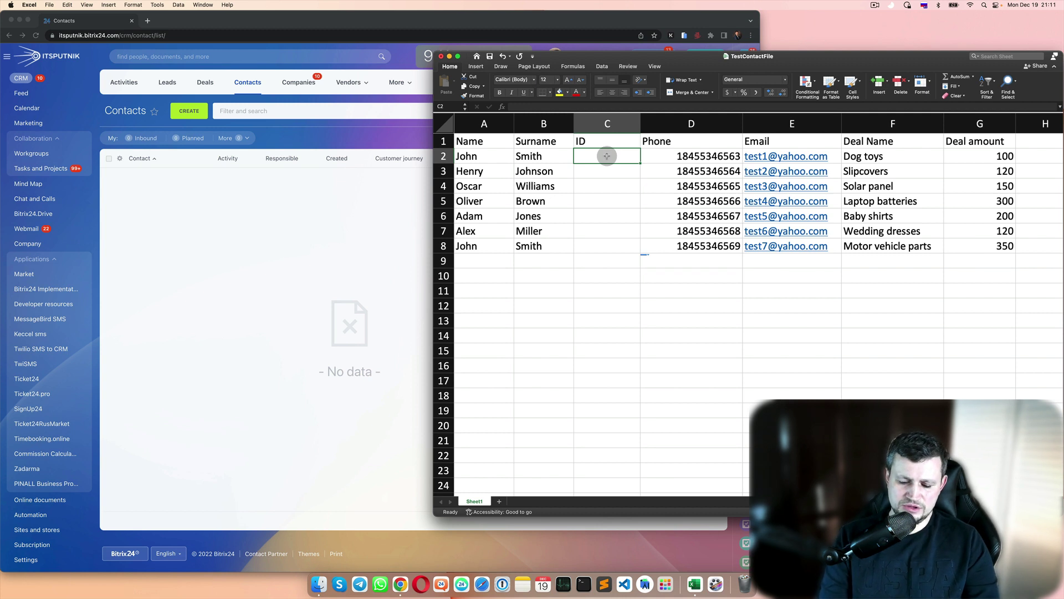
Enter the formula =A2&" "&B2 in C2 to join name and surname, and fill it down to C8.
{"action": "type", "text": "="}
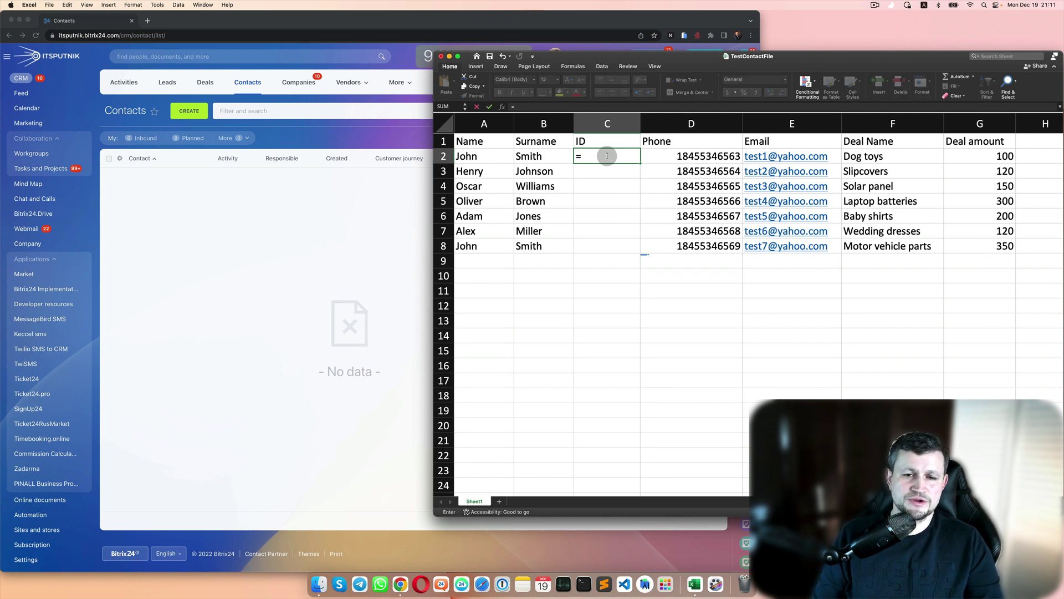
{"action": "left_click", "coordinate": [487, 158]}
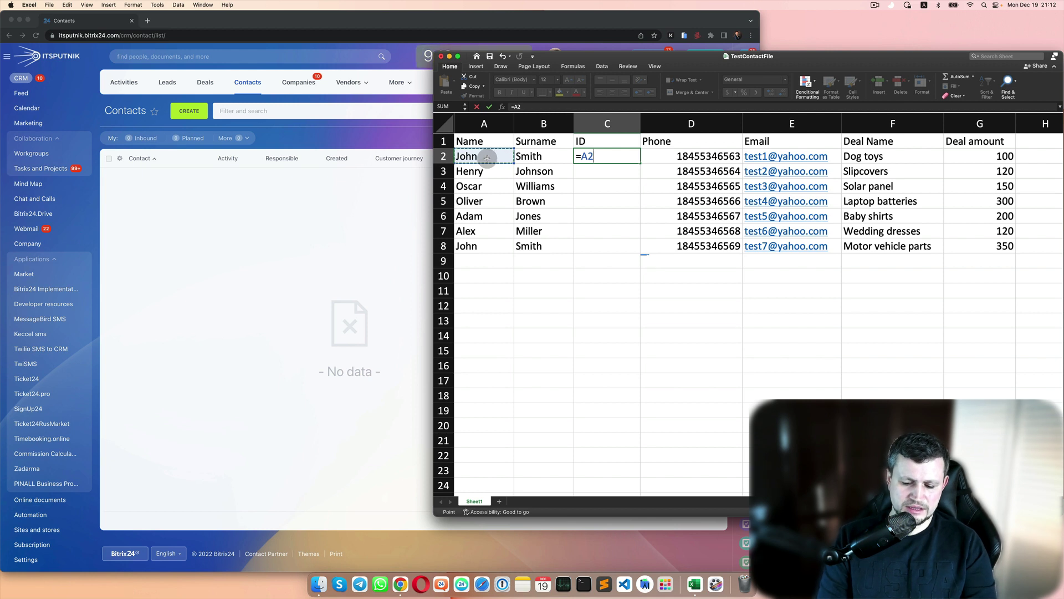
{"action": "type", "text": "&"}
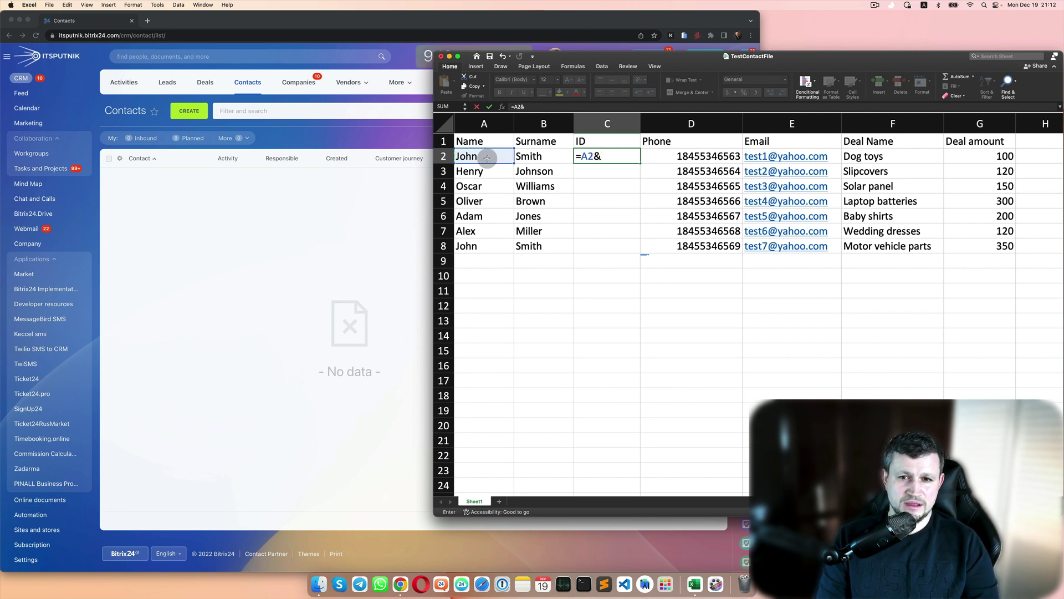
{"action": "type", "text": "\" \""}
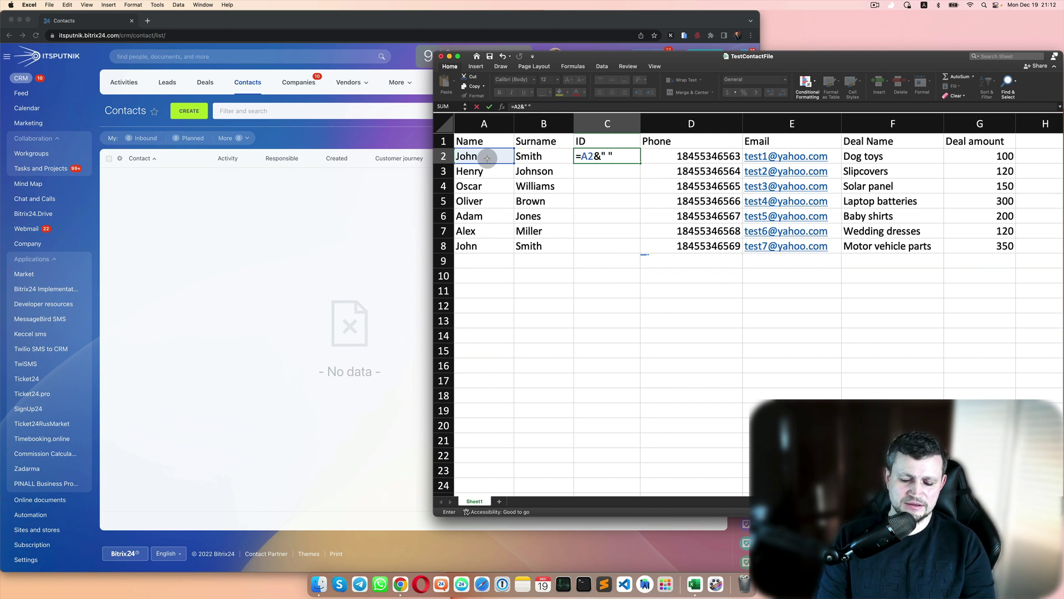
{"action": "type", "text": "&"}
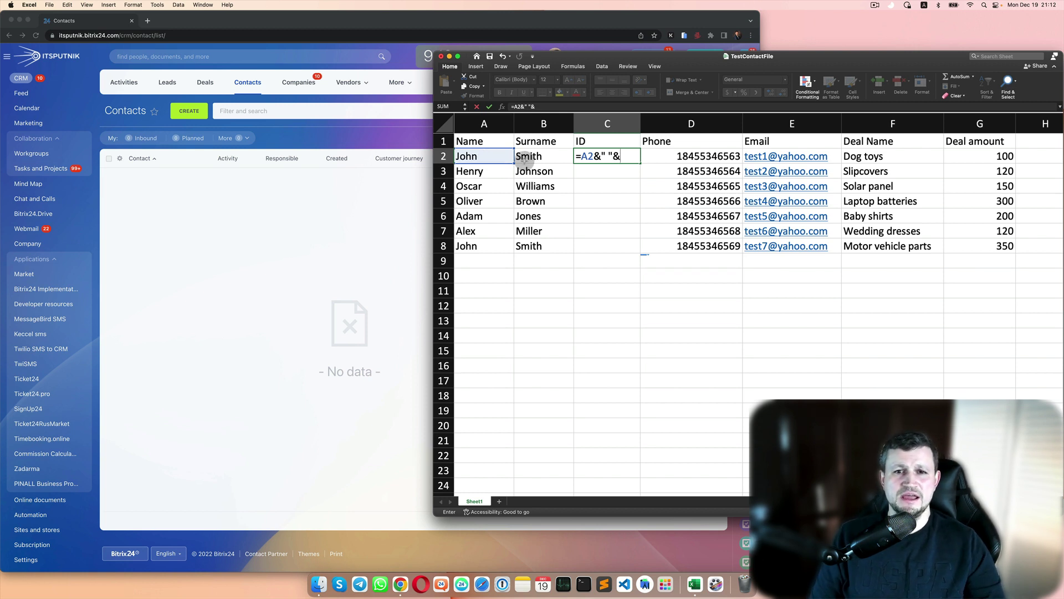
{"action": "left_click", "coordinate": [528, 158]}
{"action": "key", "text": "Return"}
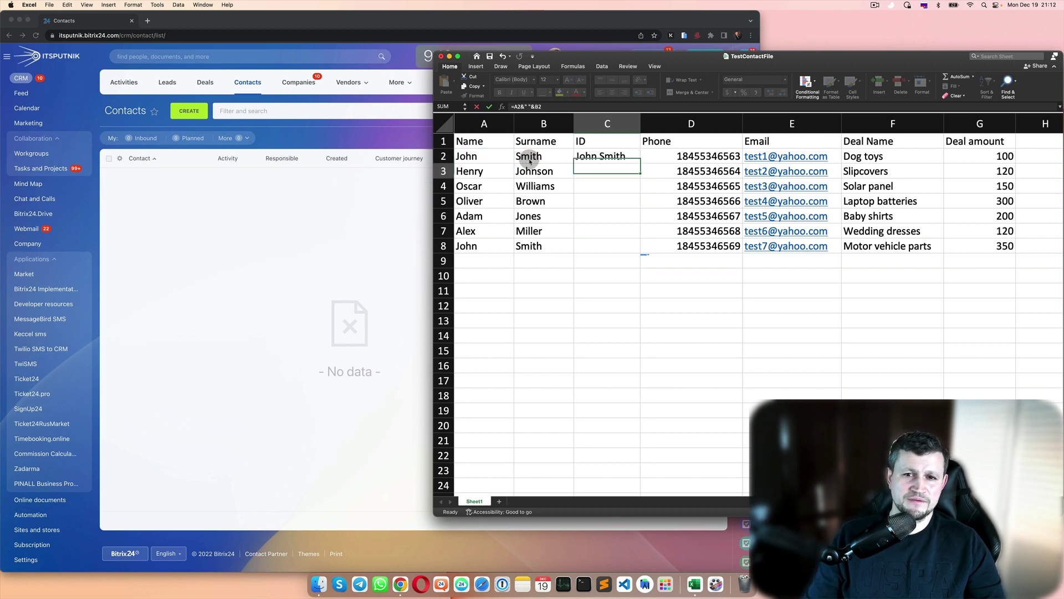
{"action": "left_click", "coordinate": [603, 154]}
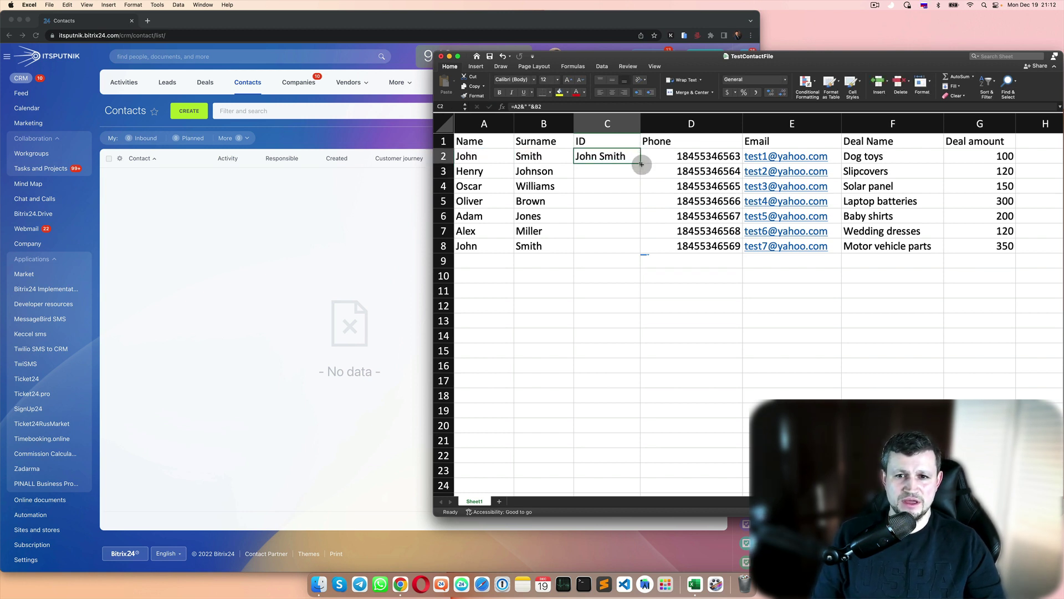
{"action": "left_click_drag", "start_coordinate": [641, 163], "coordinate": [641, 255]}
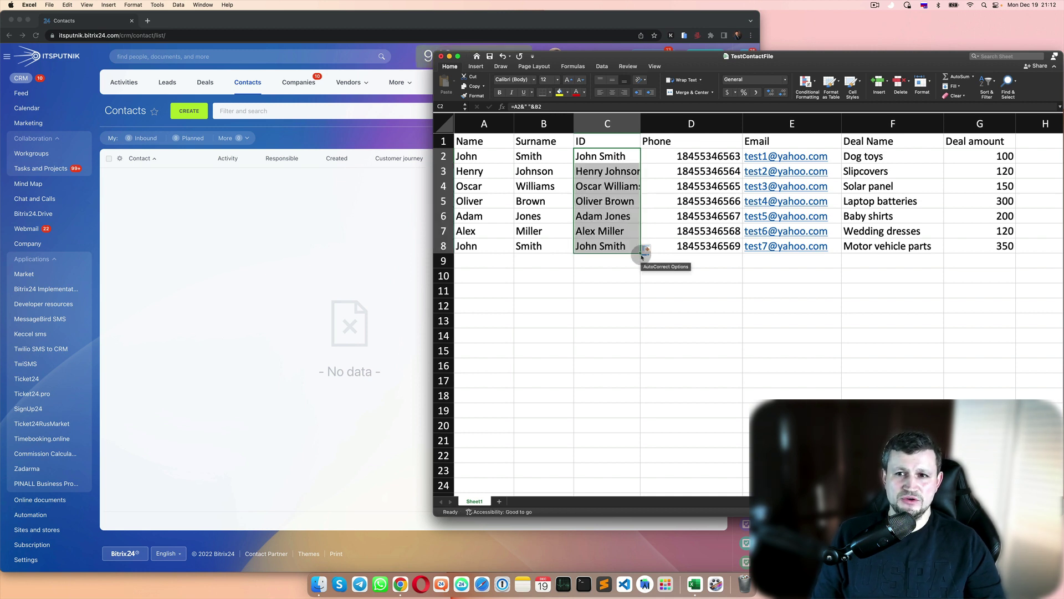
Highlight duplicate values in C2:C8 using conditional formatting with light red fill and dark red text.
{"action": "left_click", "coordinate": [817, 85]}
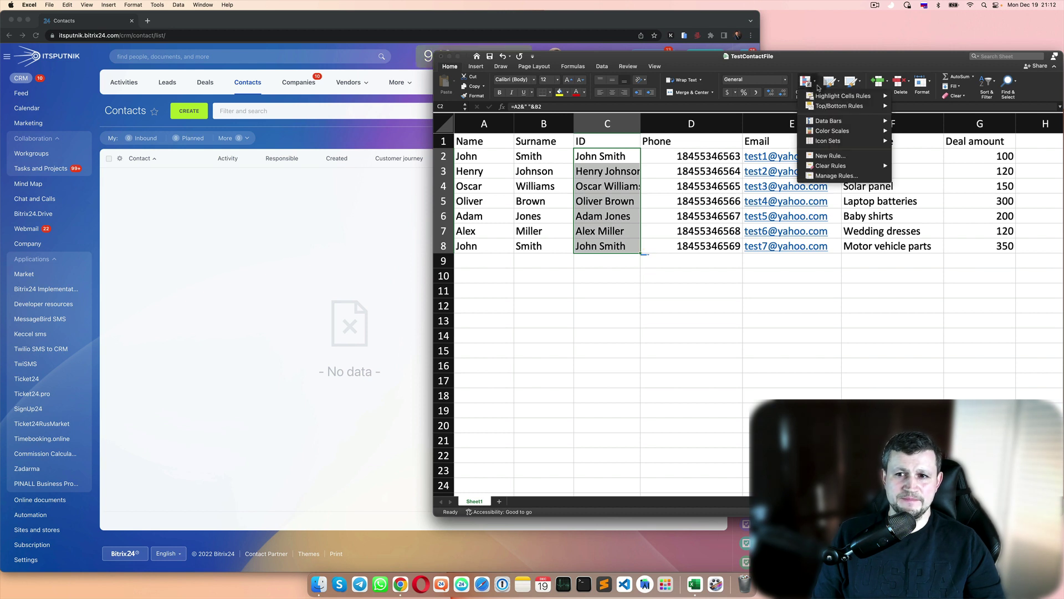
{"action": "left_click", "coordinate": [818, 85]}
{"action": "left_click", "coordinate": [817, 86]}
{"action": "mouse_move", "coordinate": [824, 99]}
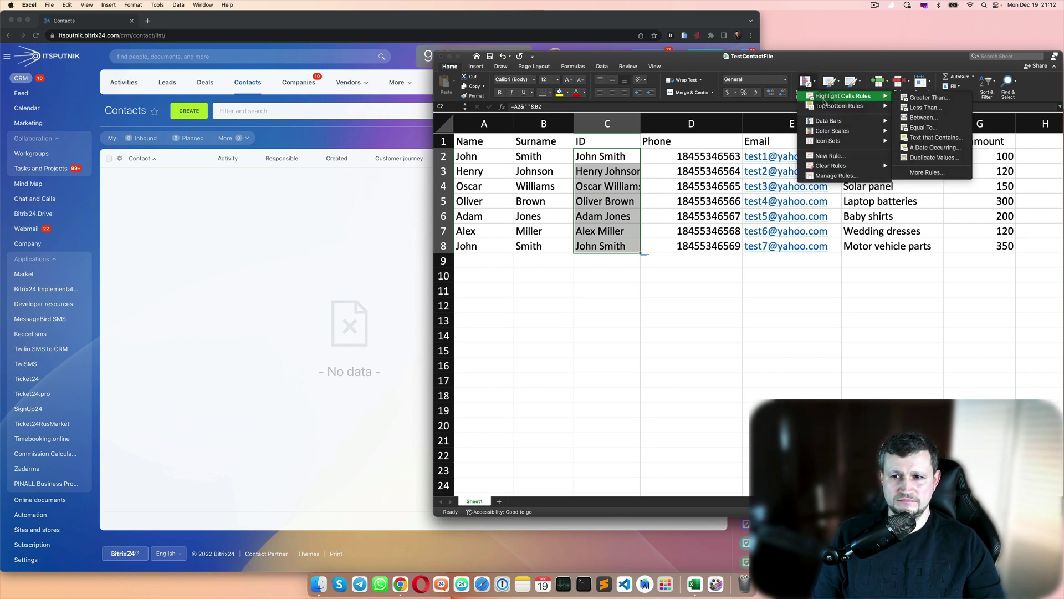
{"action": "left_click", "coordinate": [963, 158]}
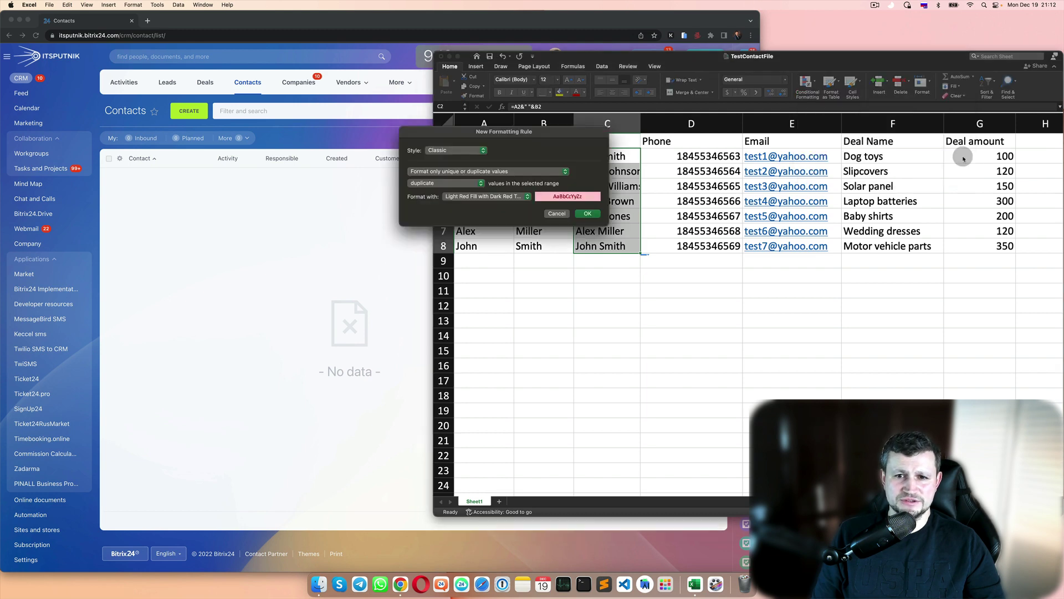
{"action": "left_click", "coordinate": [588, 213]}
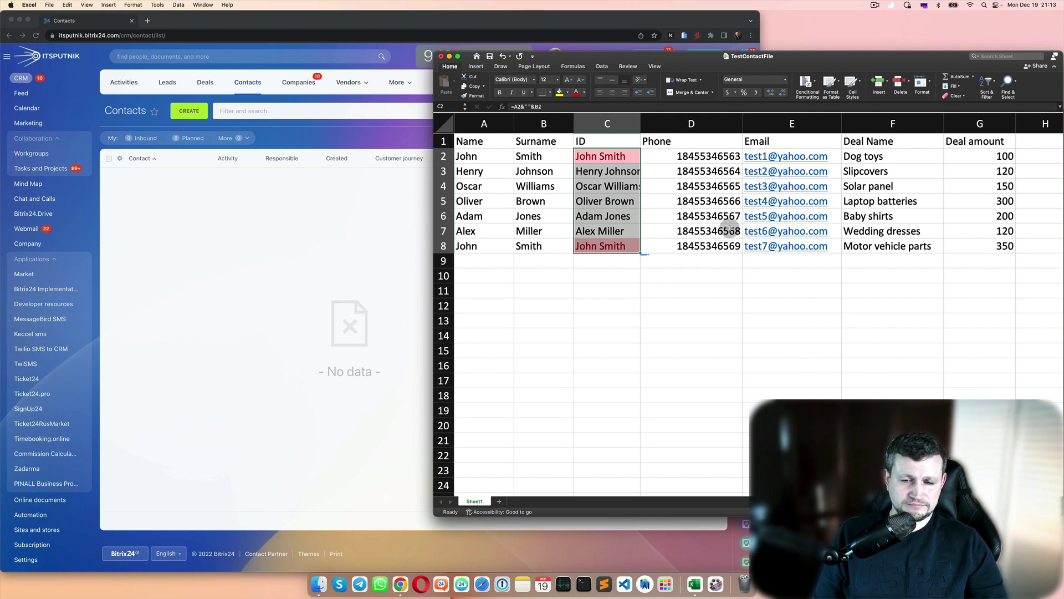
Make the duplicate contacts unique by appending 1 to the first name in A2 and 2 to the one in A8.
{"action": "left_click", "coordinate": [486, 157]}
{"action": "left_click", "coordinate": [551, 106]}
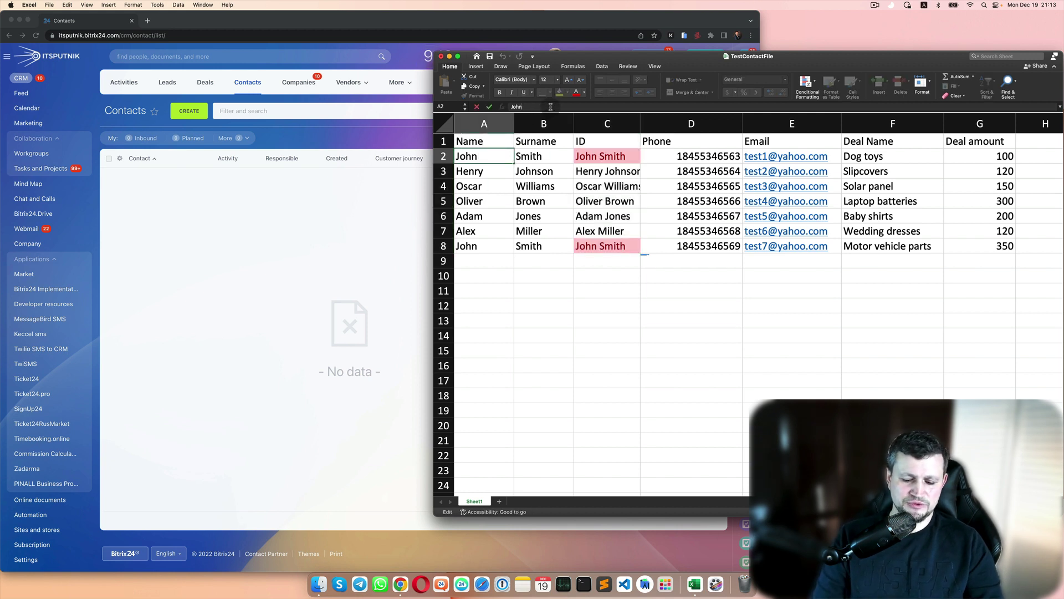
{"action": "type", "text": "1"}
{"action": "key", "text": "Return"}
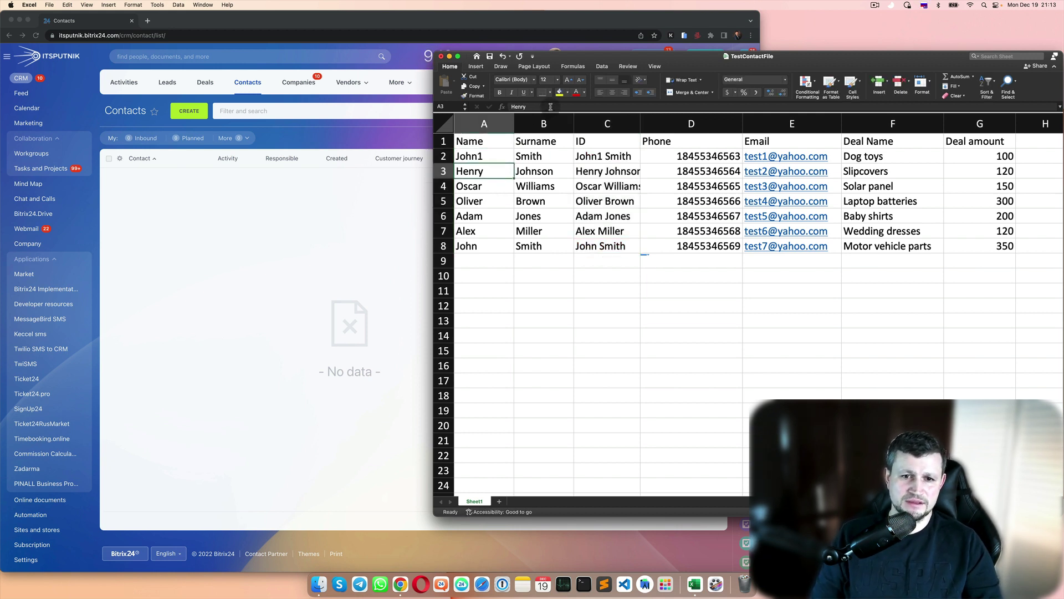
{"action": "left_click", "coordinate": [482, 245]}
{"action": "left_click", "coordinate": [547, 107]}
{"action": "type", "text": "2"}
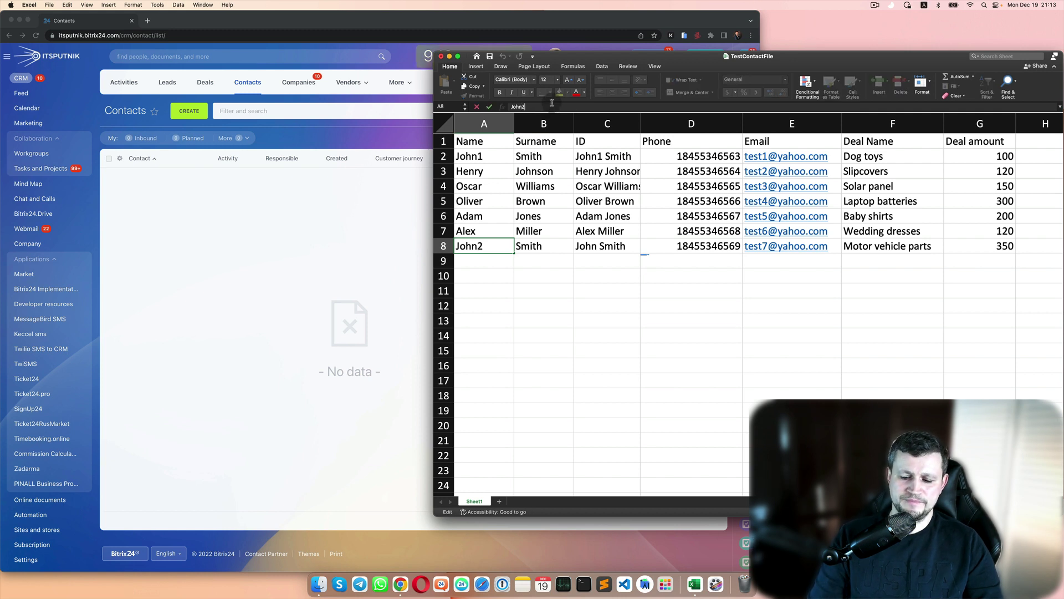
{"action": "key", "text": "Return"}
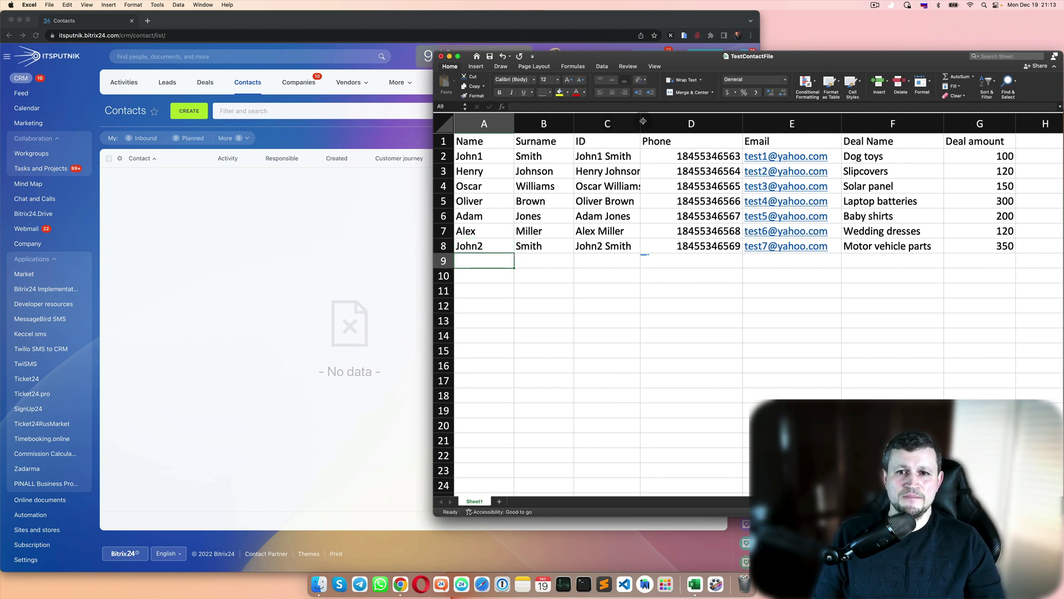
Widen the ID column so the full names fit, and save the workbook.
{"action": "left_click_drag", "start_coordinate": [641, 121], "coordinate": [649, 121]}
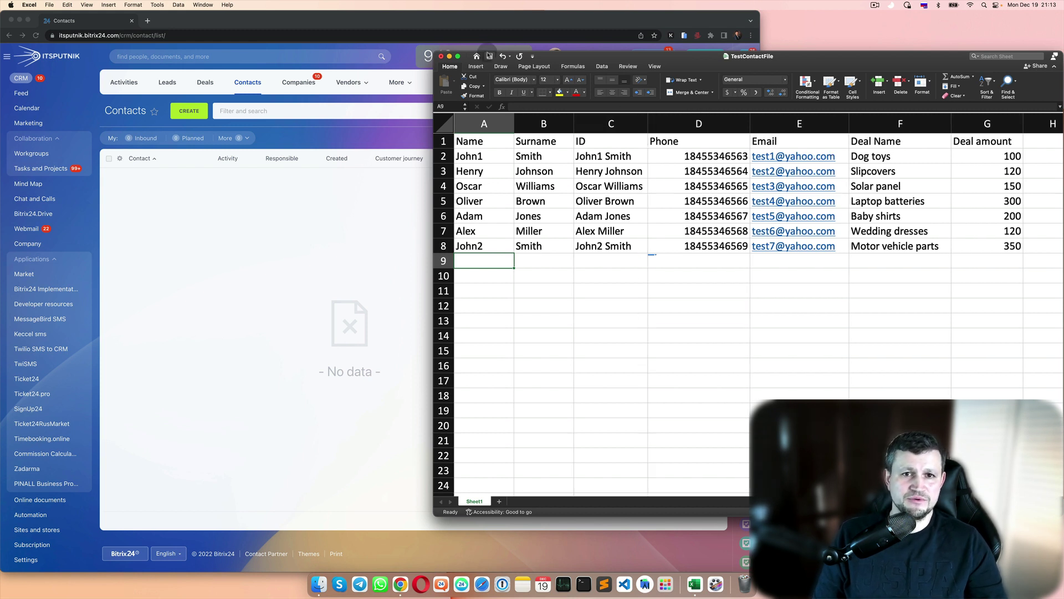
{"action": "left_click", "coordinate": [489, 56]}
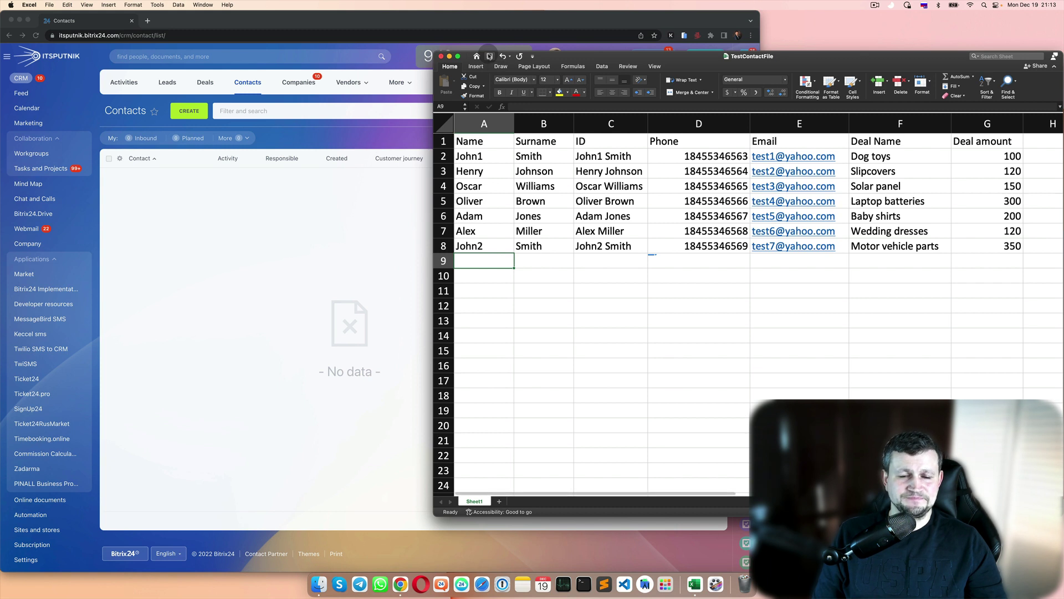
Switch to Bitrix24 in Chrome and open the custom CSV import for contacts.
{"action": "left_click", "coordinate": [278, 195]}
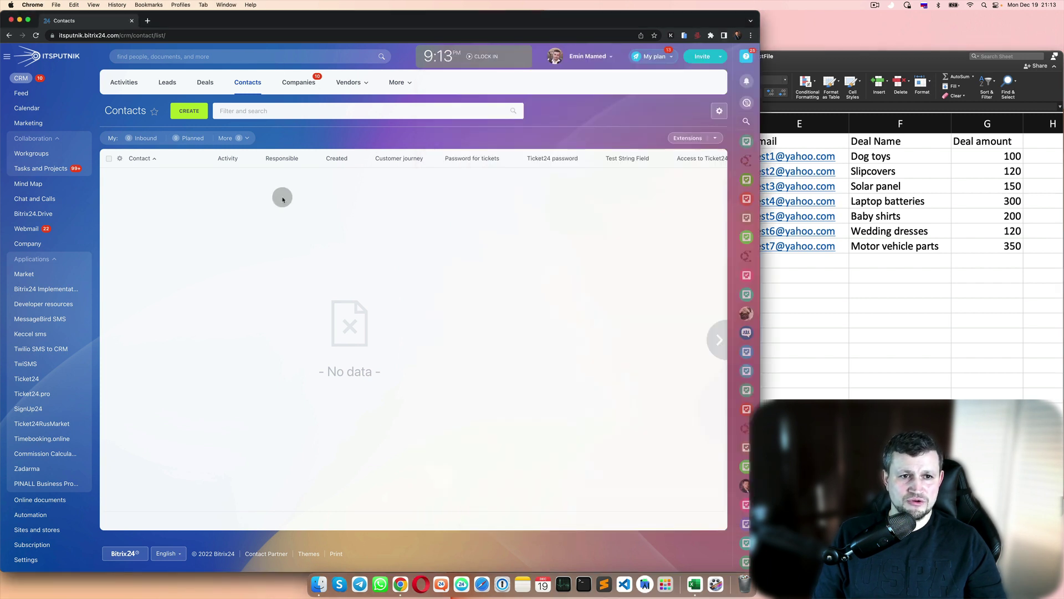
{"action": "left_click", "coordinate": [719, 112]}
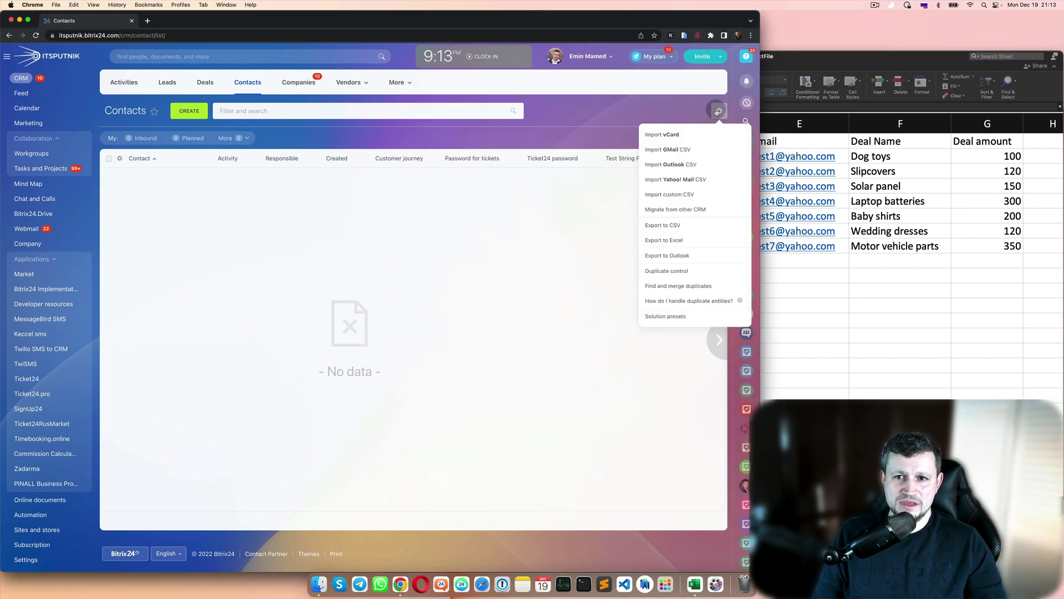
{"action": "left_click", "coordinate": [691, 195]}
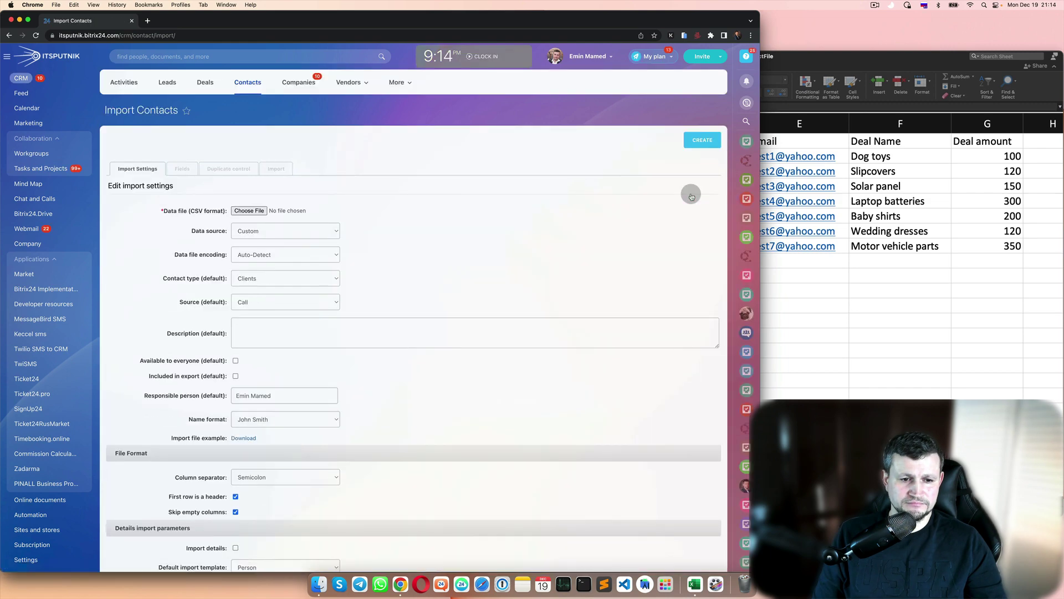
Download the import file example to the Downloads folder as contact (1) and open it in Excel.
{"action": "scroll", "coordinate": [469, 262], "scroll_direction": "down", "scroll_amount": 3}
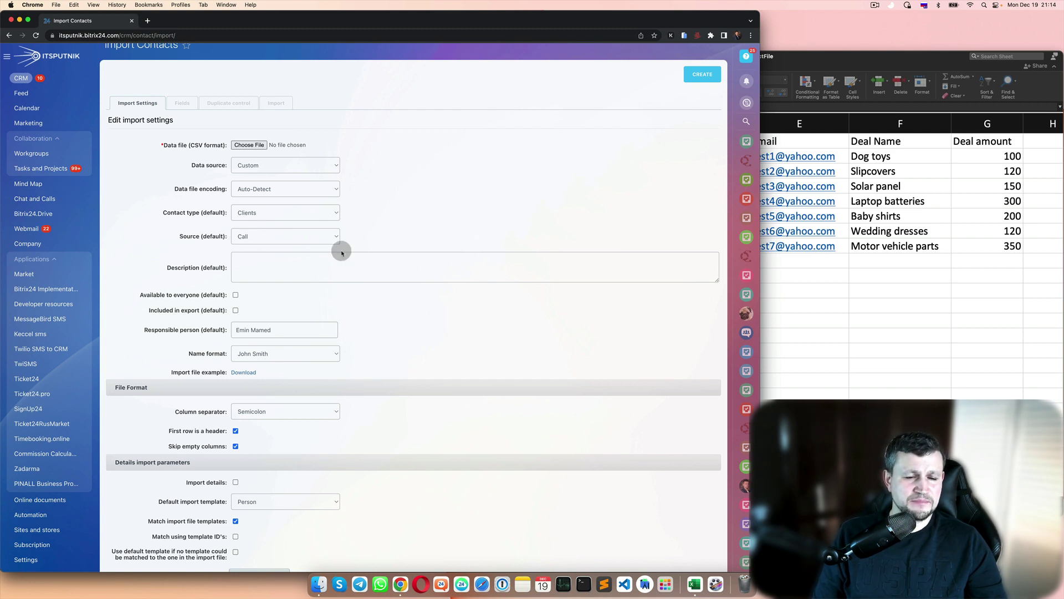
{"action": "scroll", "coordinate": [285, 359], "scroll_direction": "down", "scroll_amount": 2}
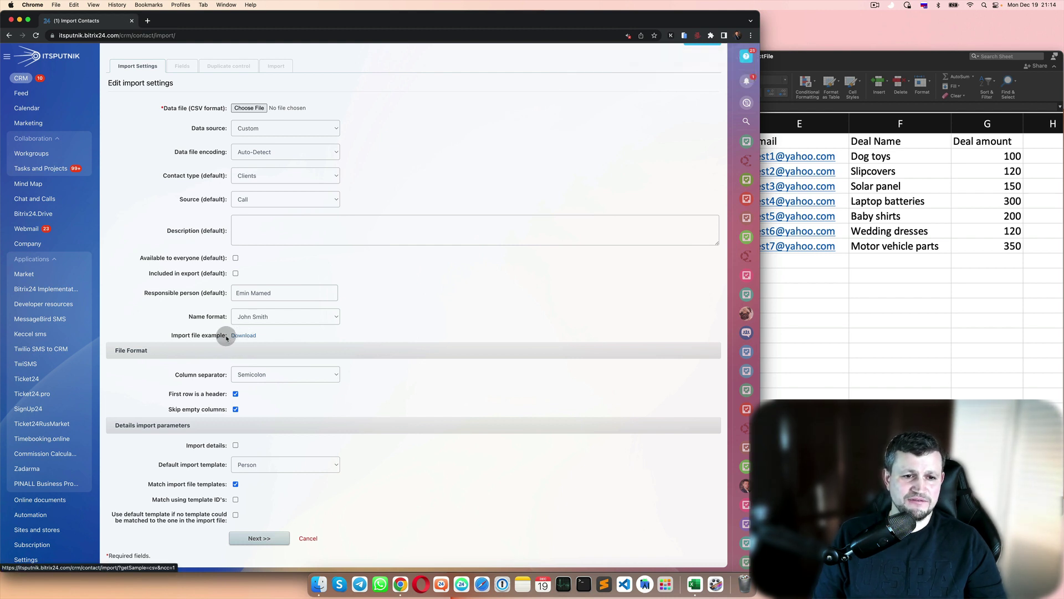
{"action": "left_click_drag", "start_coordinate": [172, 336], "coordinate": [210, 336]}
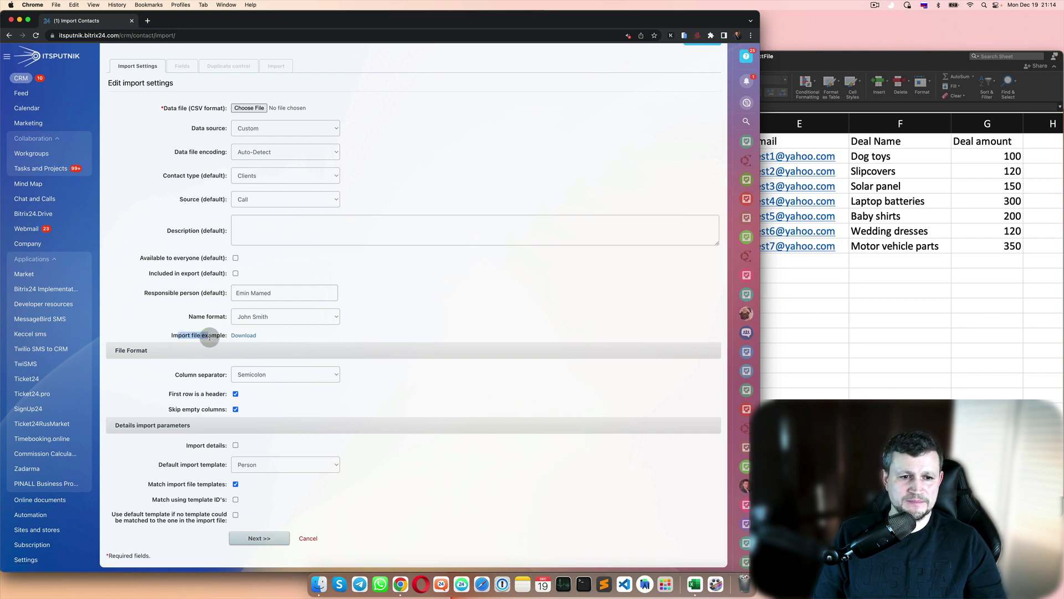
{"action": "left_click", "coordinate": [244, 336]}
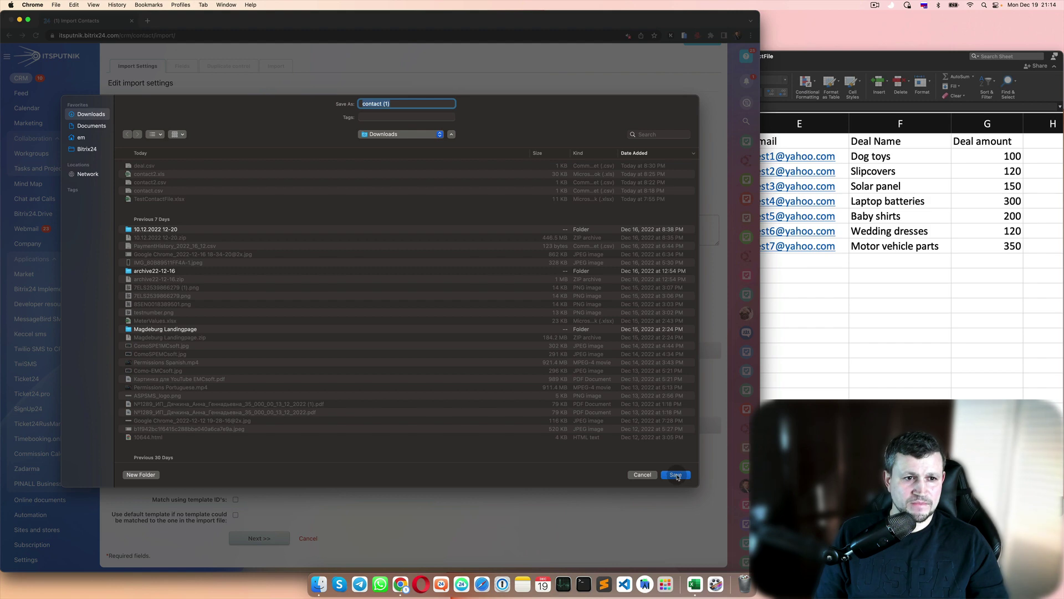
{"action": "left_click", "coordinate": [675, 475]}
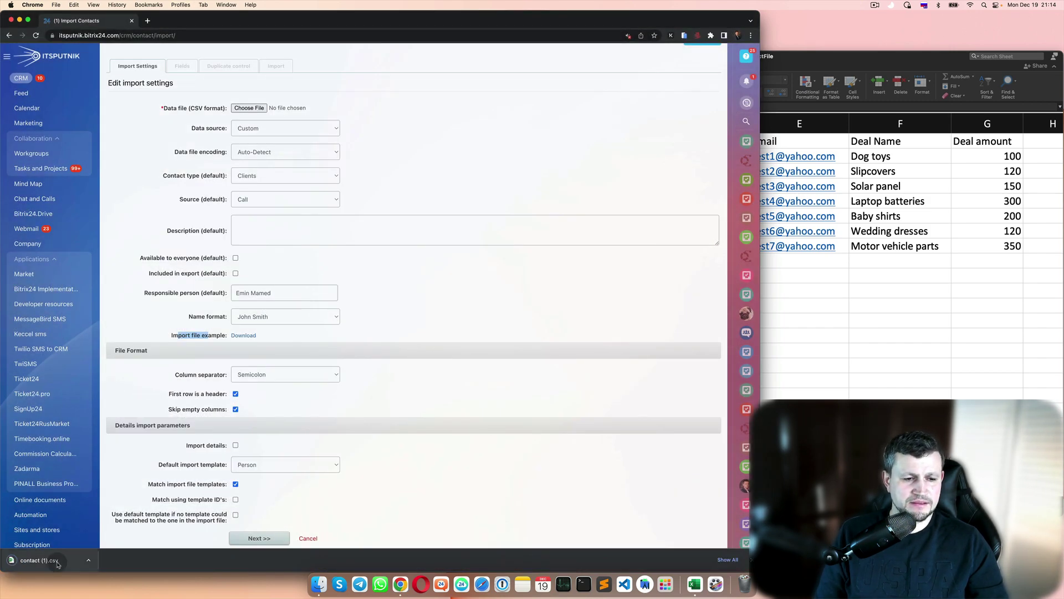
{"action": "left_click", "coordinate": [58, 563]}
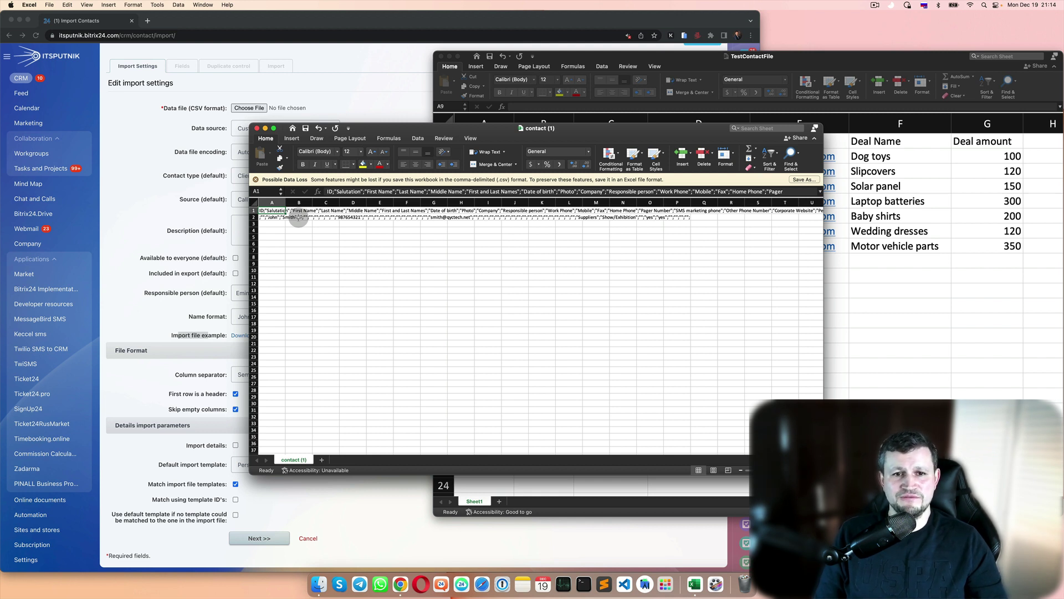
Split the CSV text in A1:A2 into columns with Text to Columns, using only the semicolon as delimiter and the General format.
{"action": "left_click", "coordinate": [421, 138]}
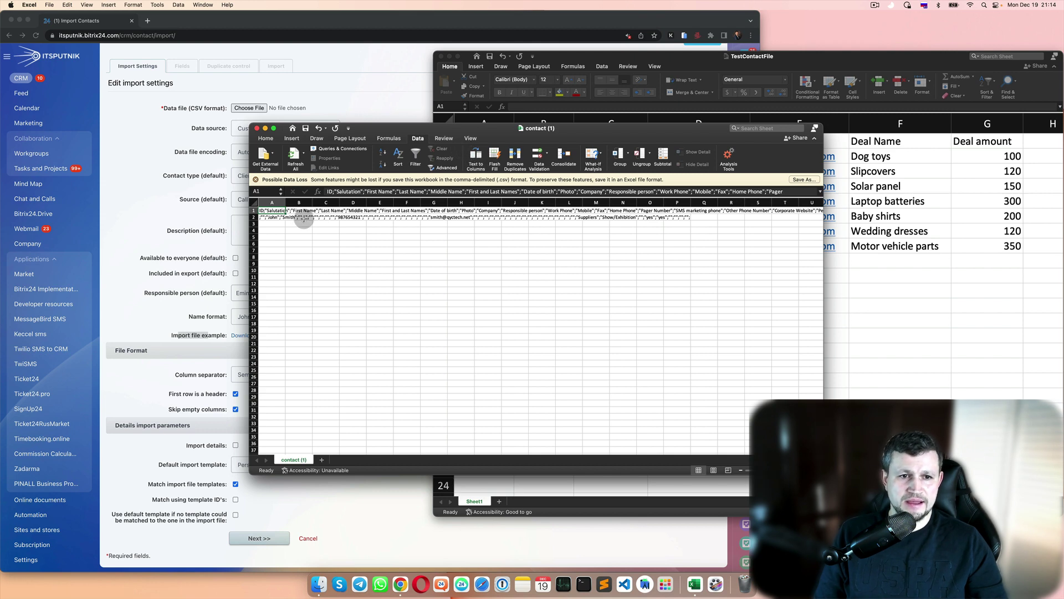
{"action": "left_click_drag", "start_coordinate": [272, 209], "coordinate": [273, 218]}
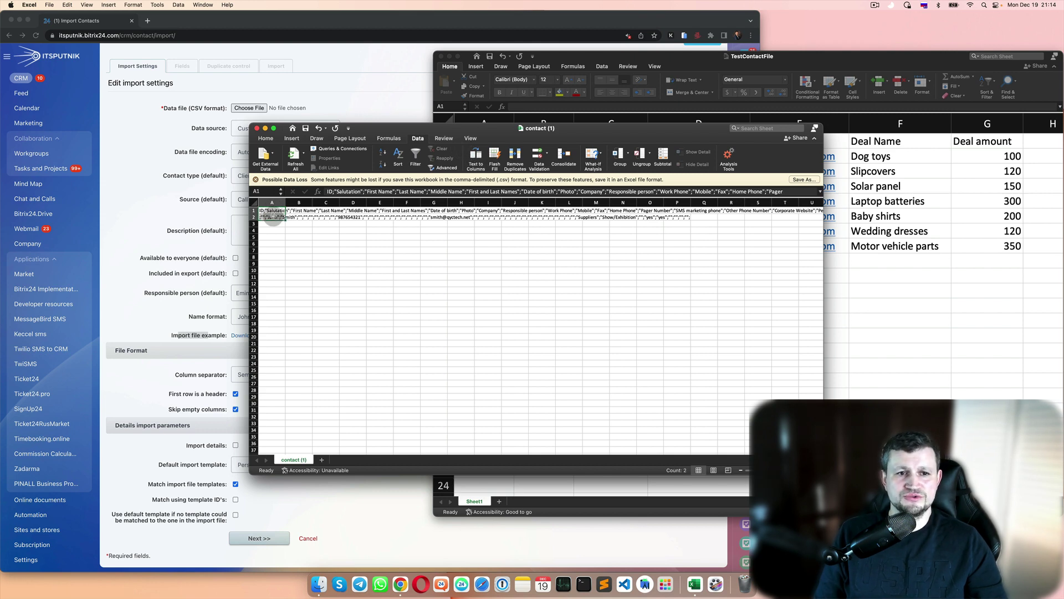
{"action": "left_click", "coordinate": [481, 161]}
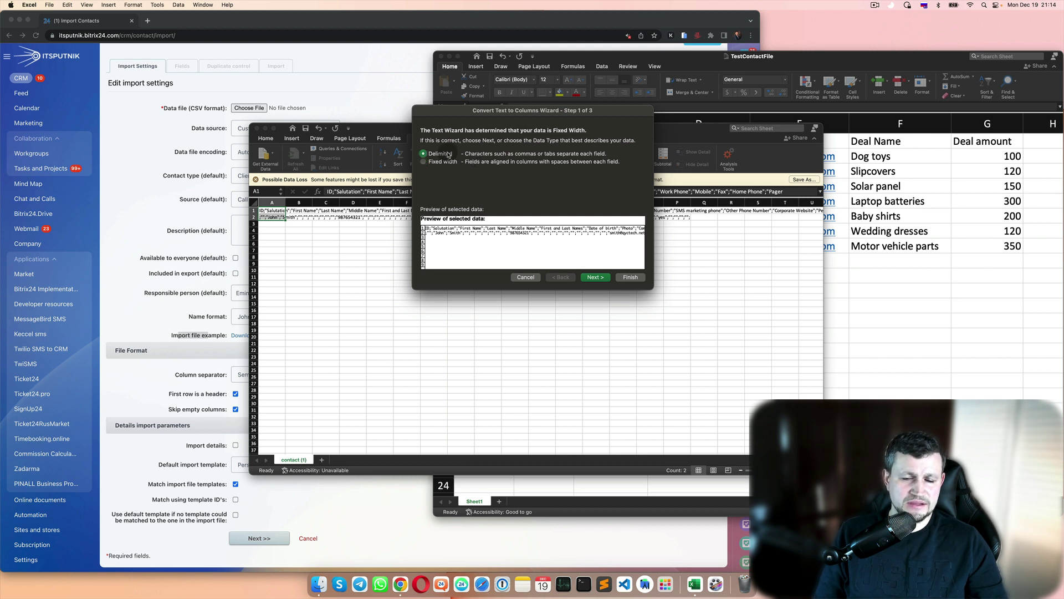
{"action": "left_click", "coordinate": [602, 279]}
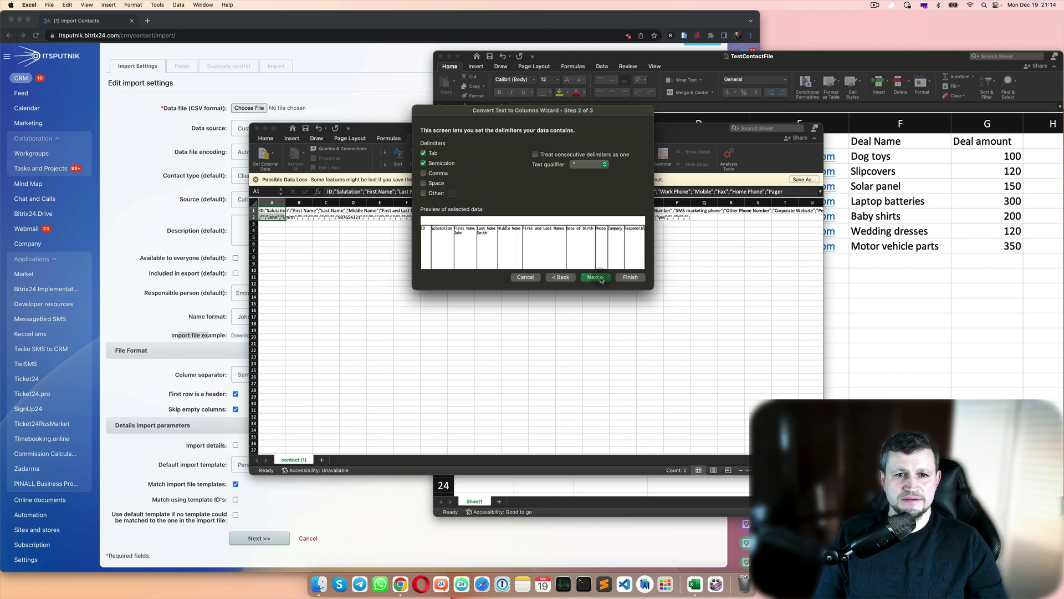
{"action": "left_click", "coordinate": [434, 155]}
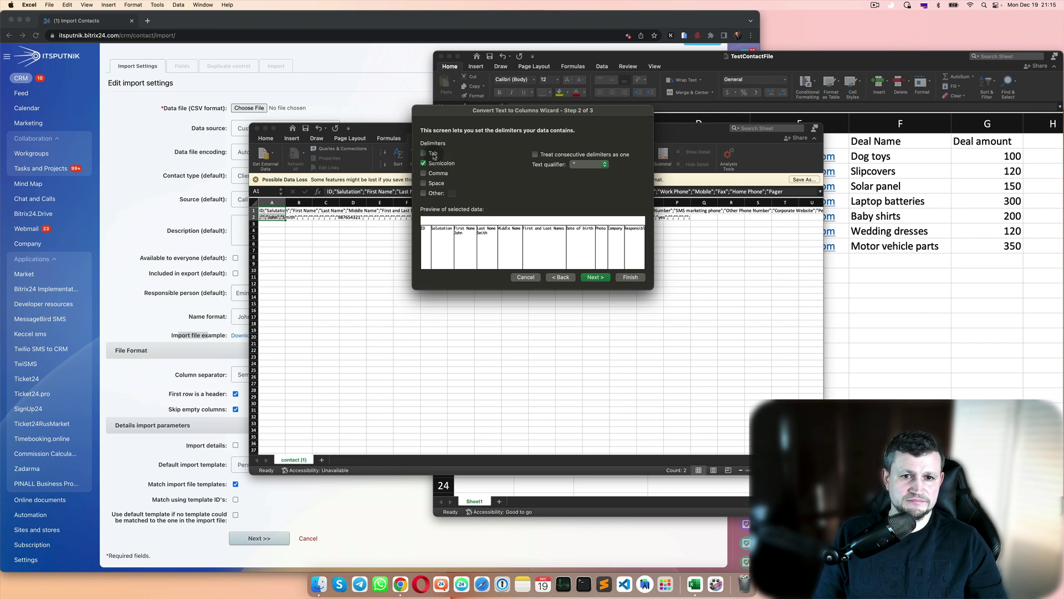
{"action": "left_click", "coordinate": [595, 277]}
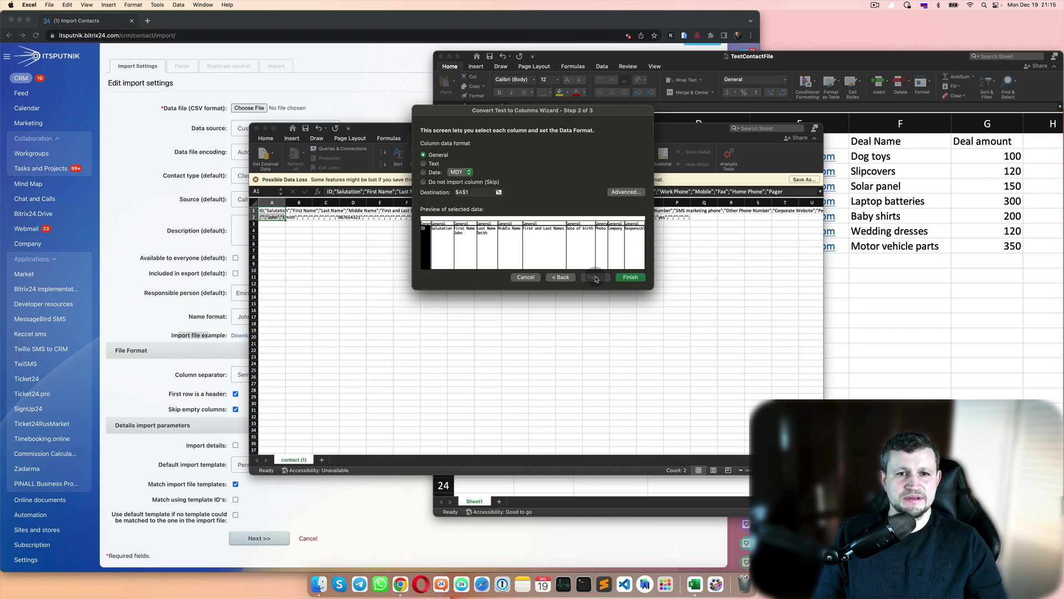
{"action": "left_click", "coordinate": [628, 277]}
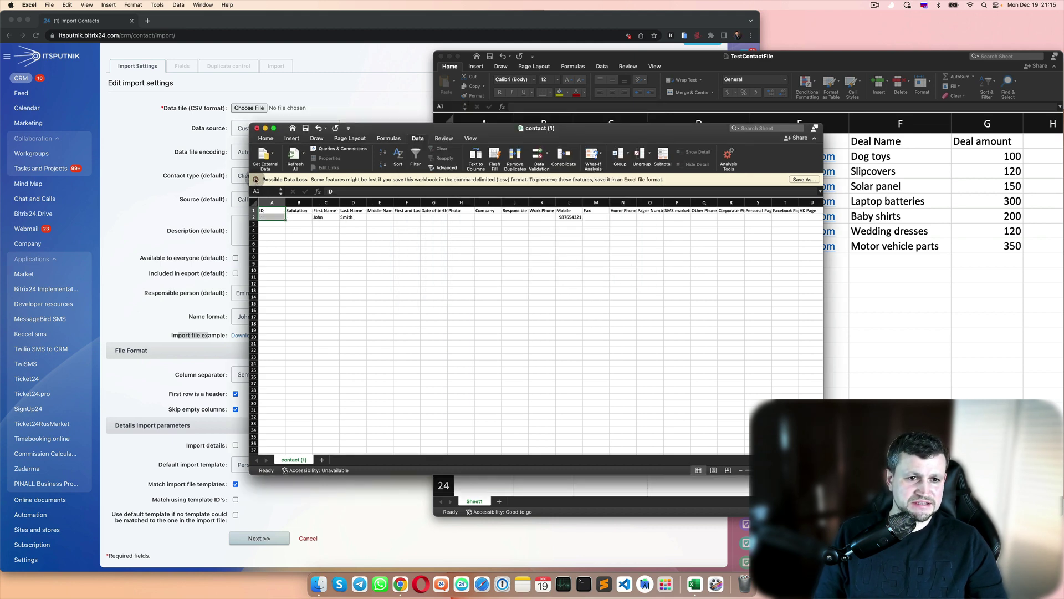
Hide the data loss message and delete the sample contact in row 2 of the contact (1) sheet.
{"action": "left_click", "coordinate": [256, 180]}
{"action": "scroll", "coordinate": [285, 231], "scroll_direction": "up", "scroll_amount": 5}
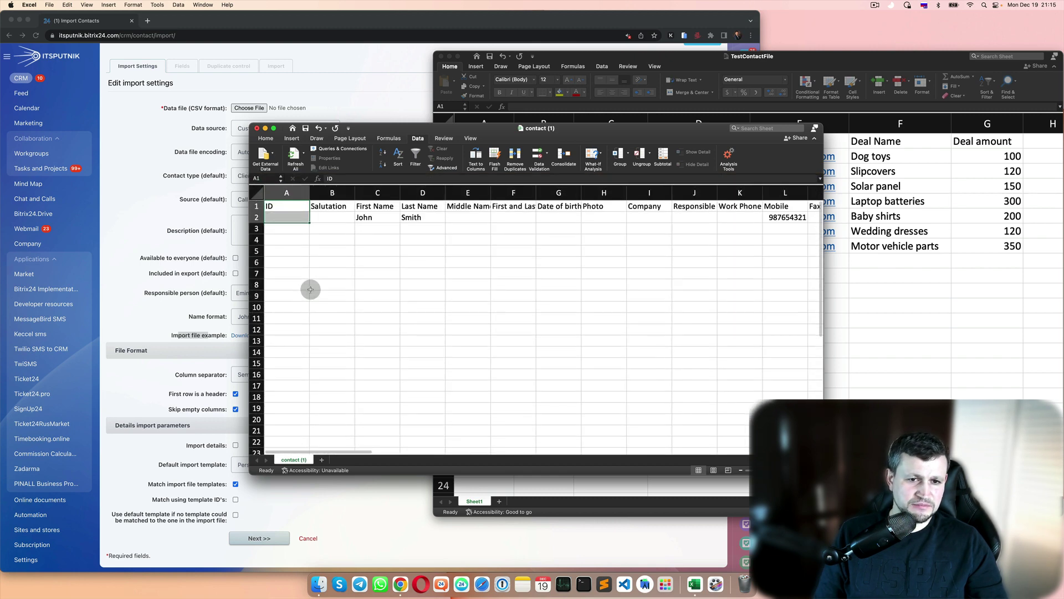
{"action": "left_click_drag", "start_coordinate": [246, 294], "coordinate": [105, 274]}
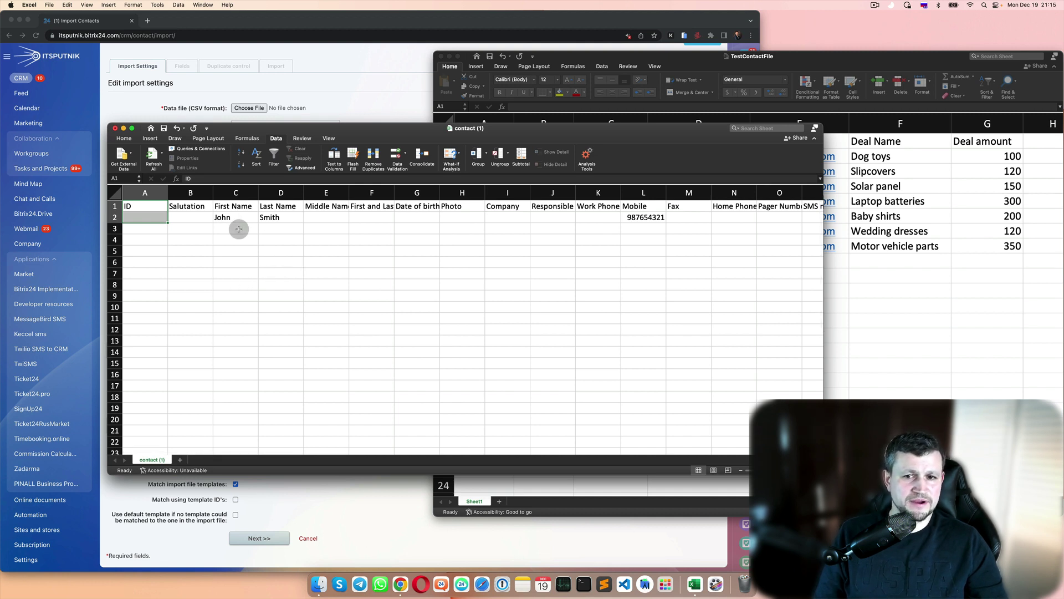
{"action": "right_click", "coordinate": [115, 216]}
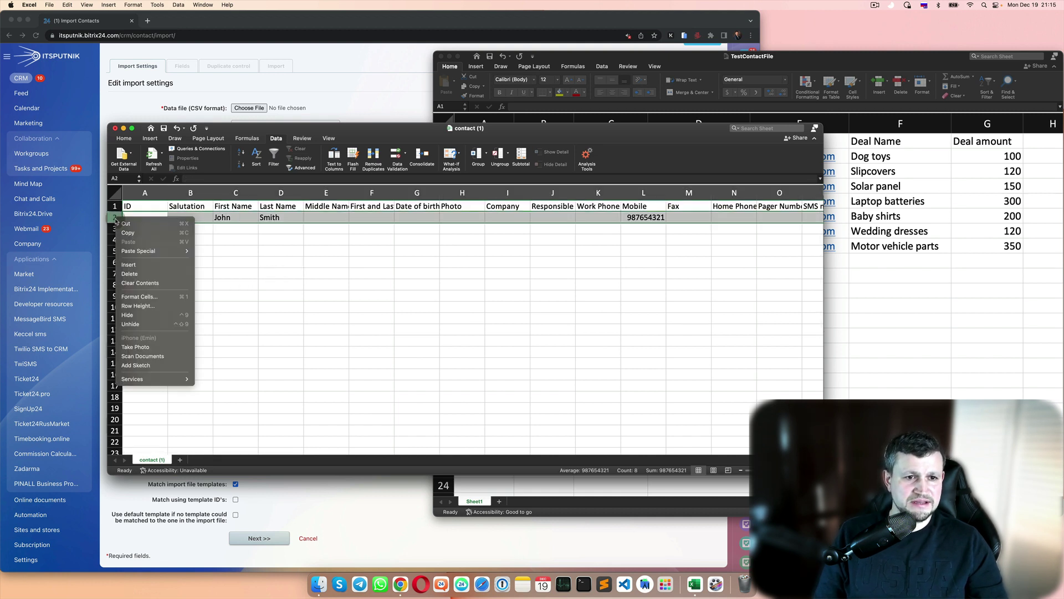
{"action": "left_click", "coordinate": [144, 274]}
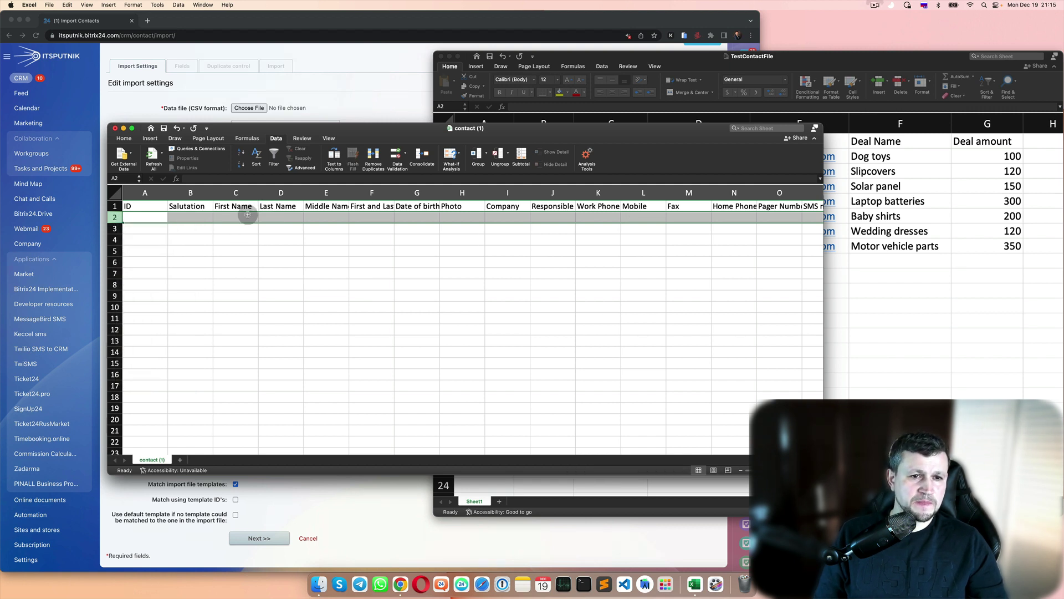
Copy the first names in A2:A8 of TestContactFile into the First Name column of contact (1), starting at C2.
{"action": "left_click", "coordinate": [944, 336]}
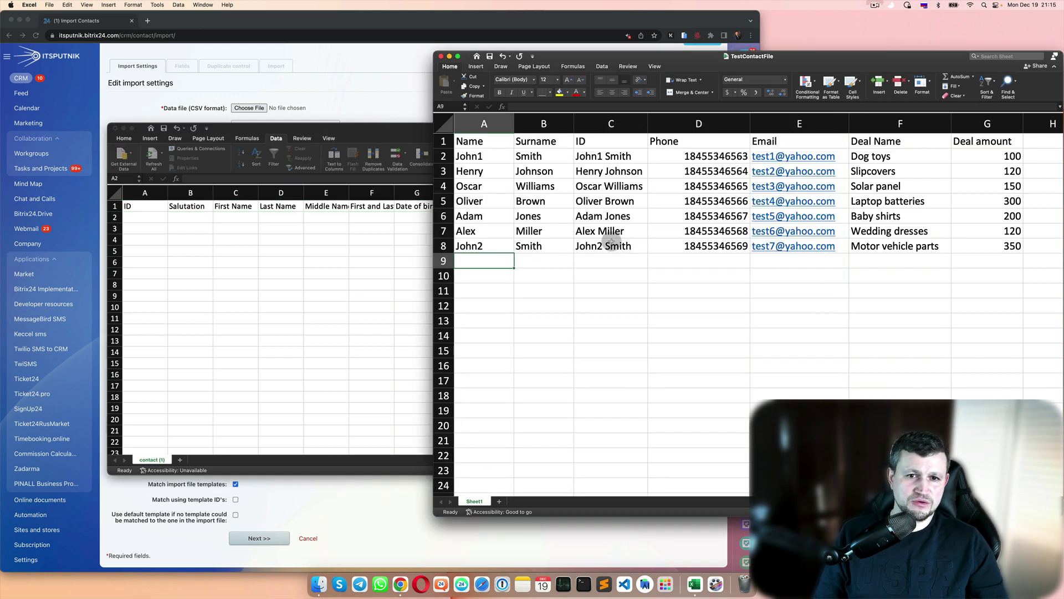
{"action": "left_click_drag", "start_coordinate": [466, 156], "coordinate": [486, 241]}
{"action": "key", "text": "super+c"}
{"action": "left_click", "coordinate": [239, 218]}
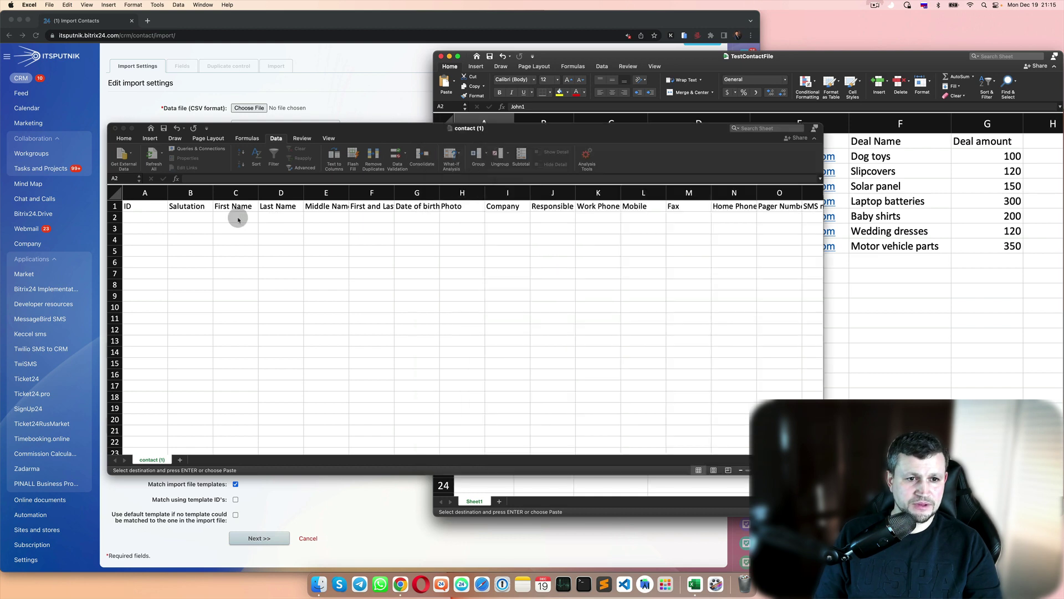
{"action": "key", "text": "super+v"}
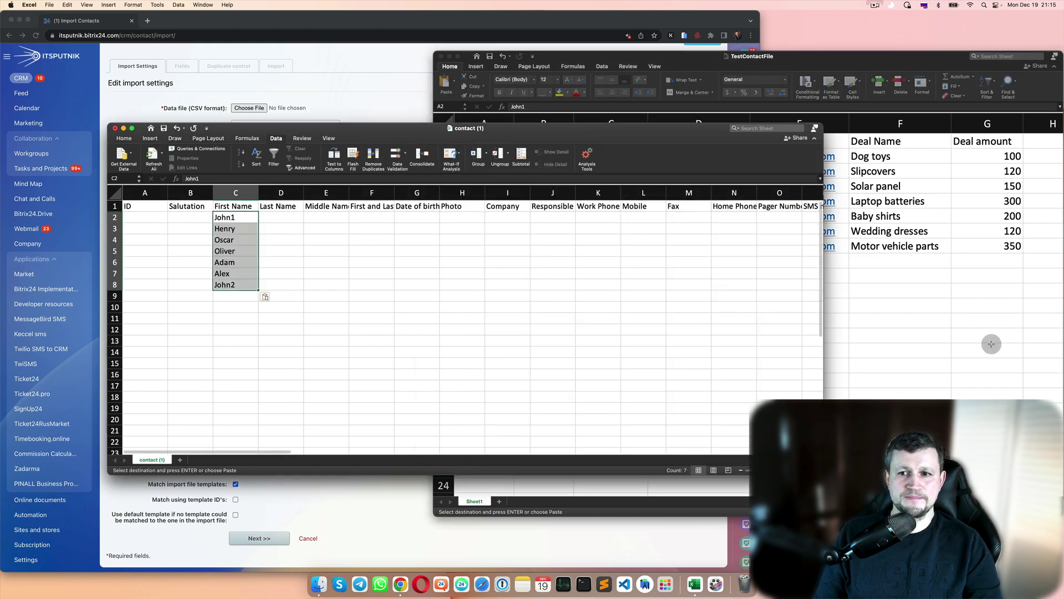
Copy the surnames in B2:B8 of TestContactFile into the Last Name column of contact (1), starting at D2.
{"action": "key", "text": "super+grave"}
{"action": "left_click_drag", "start_coordinate": [540, 157], "coordinate": [543, 239]}
{"action": "key", "text": "super+c"}
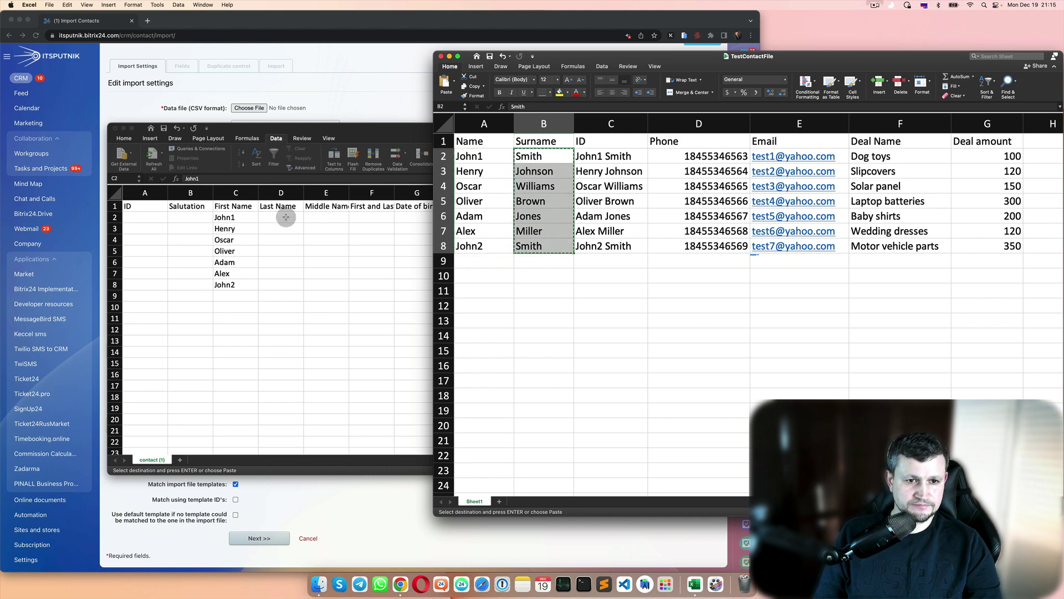
{"action": "left_click", "coordinate": [286, 218]}
{"action": "key", "text": "super+v"}
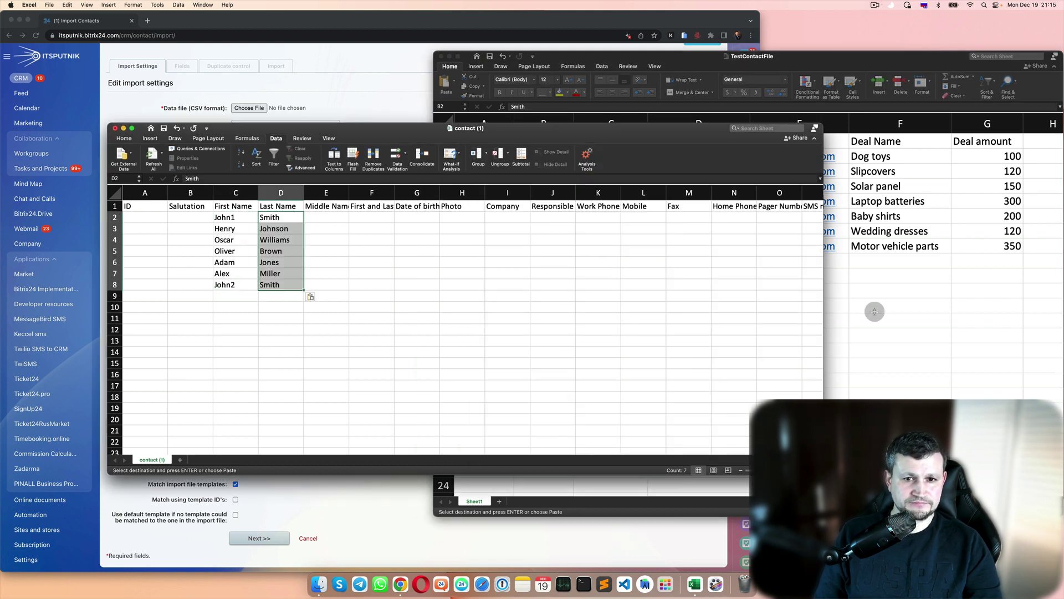
Copy the phone numbers in D2:D8 of TestContactFile into contact (1)'s Mobile column from L2, and widen that column to show them in full.
{"action": "key", "text": "super+grave"}
{"action": "left_click_drag", "start_coordinate": [718, 156], "coordinate": [721, 240]}
{"action": "key", "text": "super+c"}
{"action": "key", "text": "super+grave"}
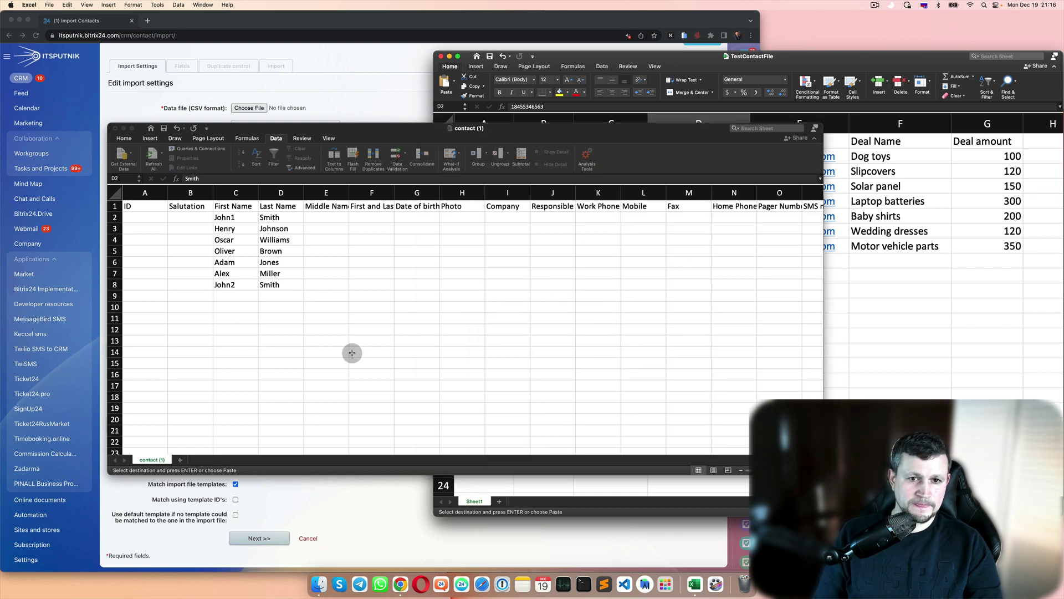
{"action": "scroll", "coordinate": [468, 265], "scroll_direction": "right", "scroll_amount": 1}
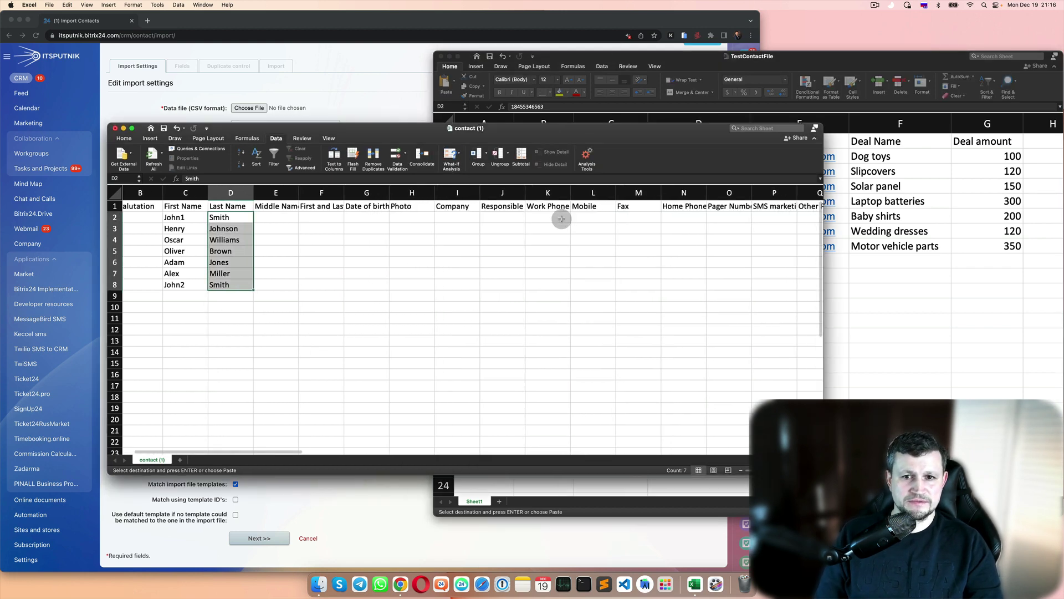
{"action": "left_click", "coordinate": [588, 216]}
{"action": "key", "text": "super+v"}
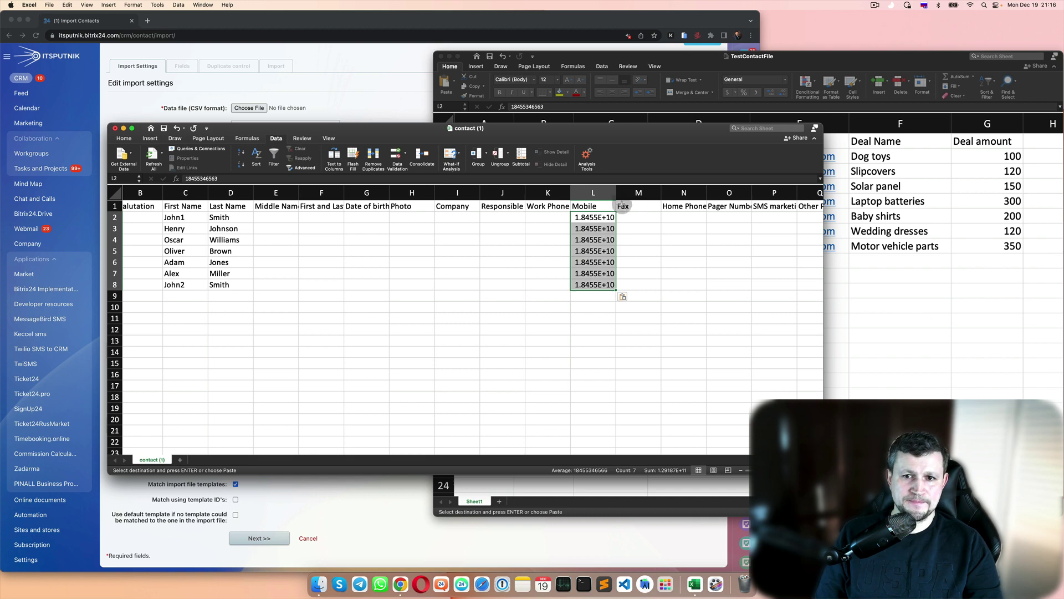
{"action": "left_click_drag", "start_coordinate": [616, 194], "coordinate": [645, 195]}
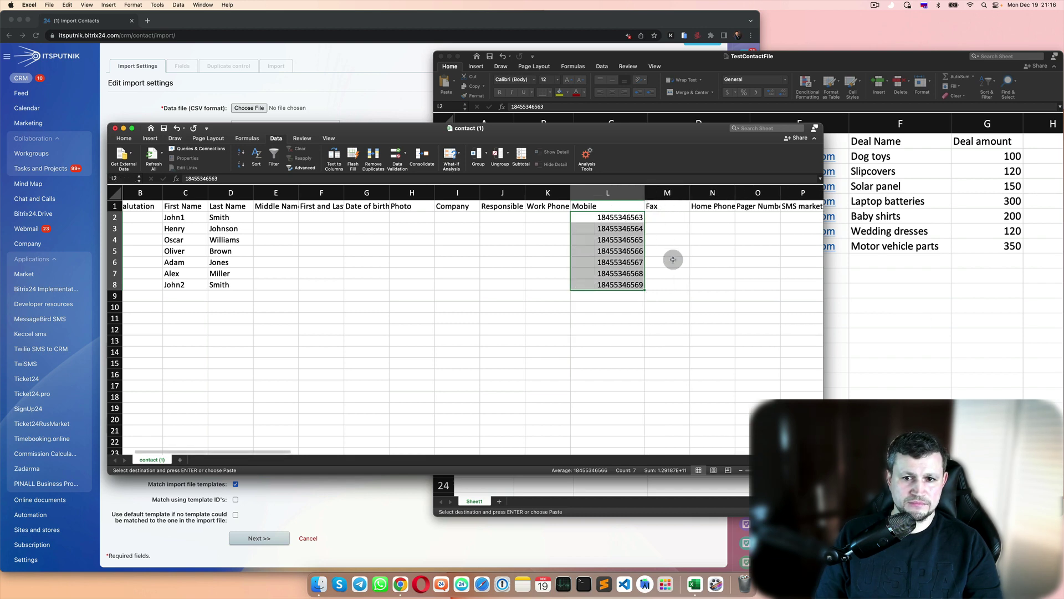
Copy the e-mail addresses in E2:E8 of TestContactFile into the Work E-mail column of contact (1), starting at Y2.
{"action": "scroll", "coordinate": [673, 259], "scroll_direction": "right", "scroll_amount": 2}
{"action": "scroll", "coordinate": [673, 259], "scroll_direction": "right", "scroll_amount": 7}
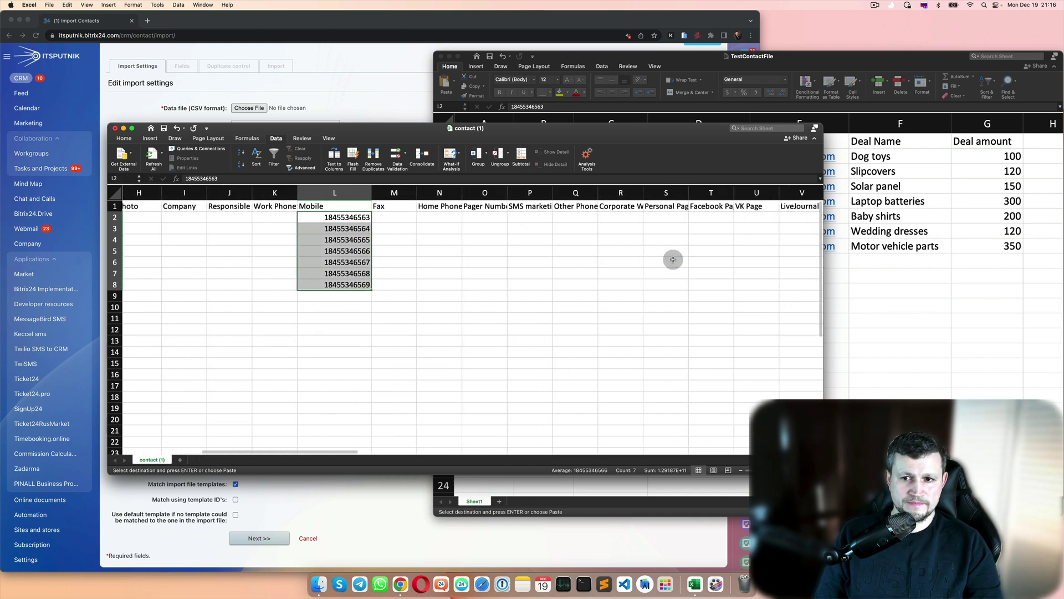
{"action": "left_click", "coordinate": [848, 280]}
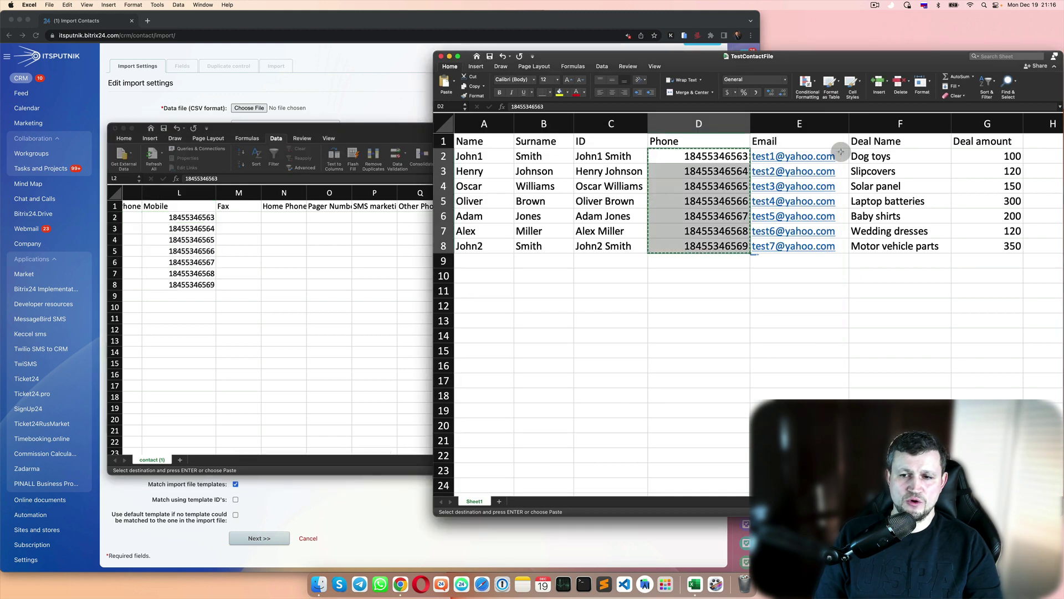
{"action": "left_click_drag", "start_coordinate": [841, 155], "coordinate": [839, 244]}
{"action": "key", "text": "cmd+c"}
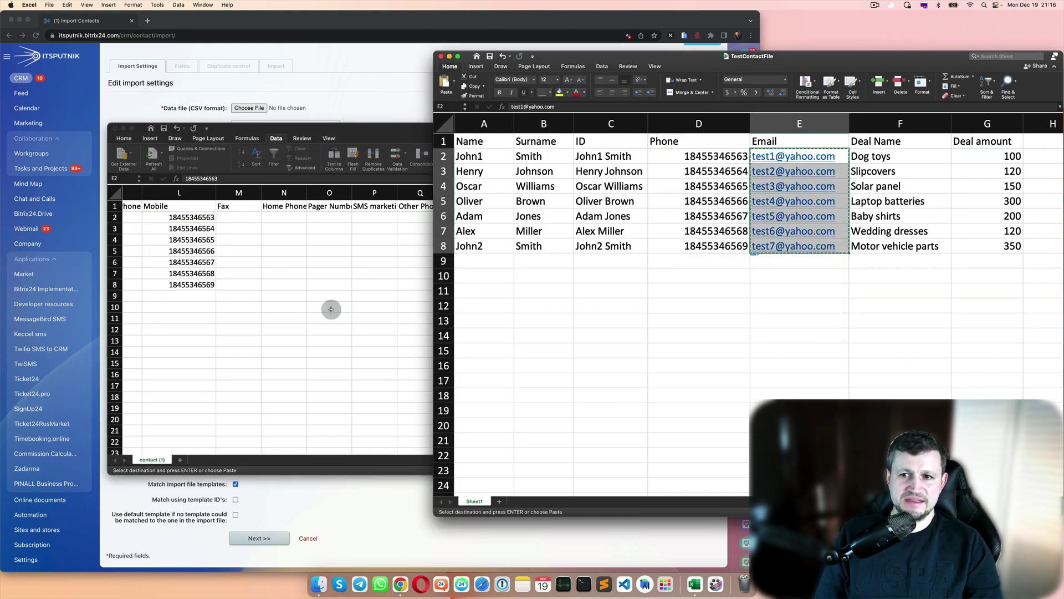
{"action": "left_click", "coordinate": [313, 265]}
{"action": "scroll", "coordinate": [617, 265], "scroll_direction": "right", "scroll_amount": 3}
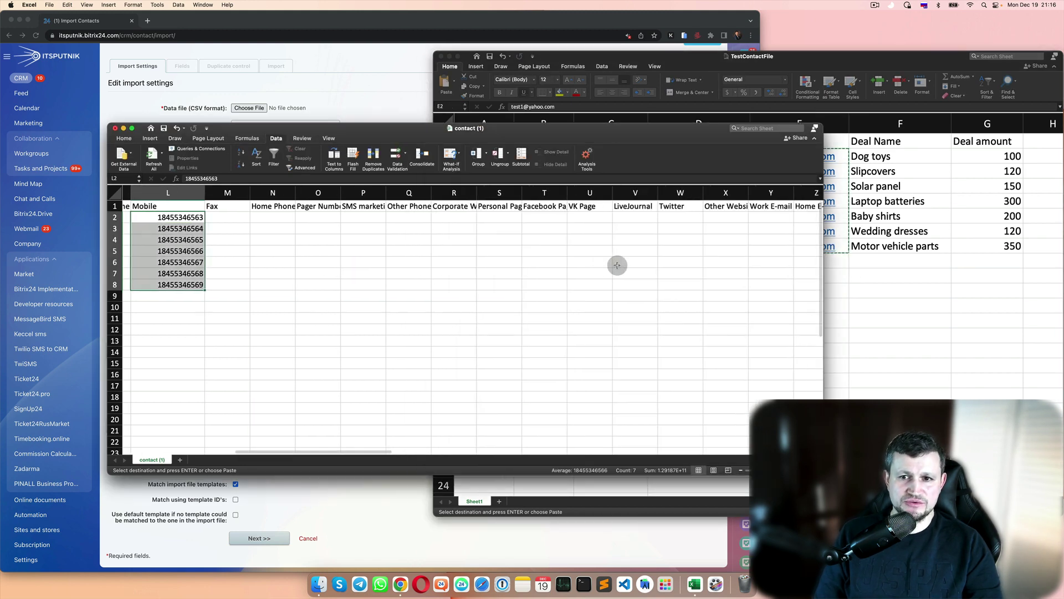
{"action": "scroll", "coordinate": [617, 265], "scroll_direction": "right", "scroll_amount": 1}
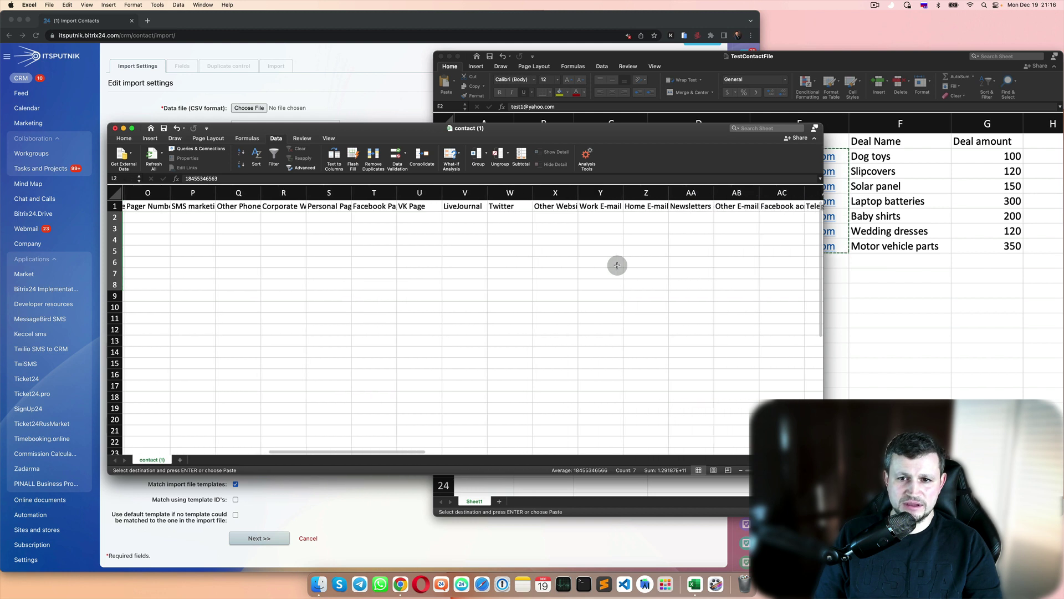
{"action": "left_click", "coordinate": [601, 216]}
{"action": "key", "text": "cmd+v"}
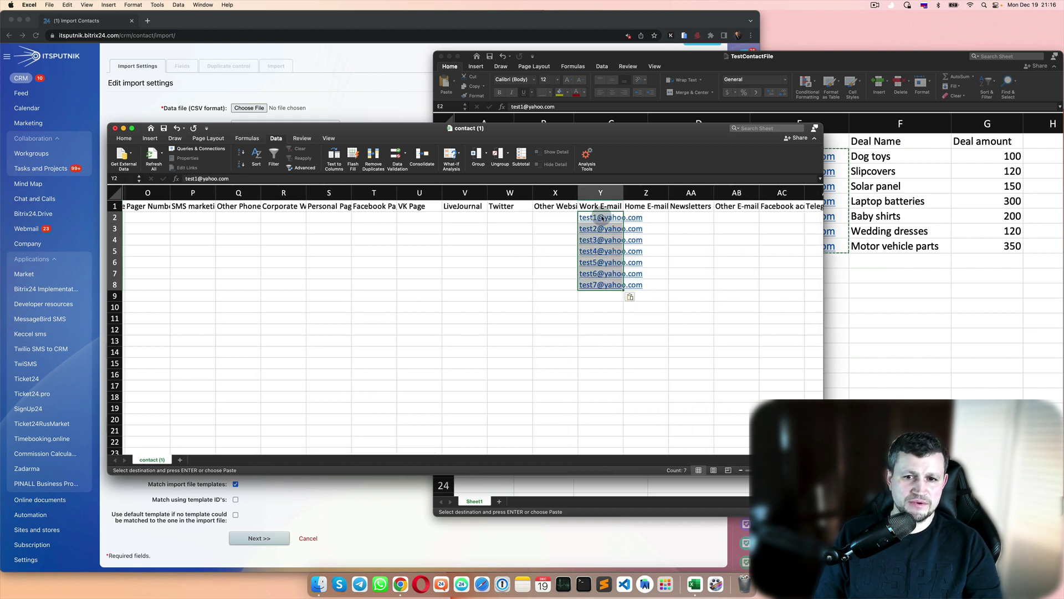
Fit the Work E-mail column to its contents and save the contact (1) file.
{"action": "double_click", "coordinate": [623, 192]}
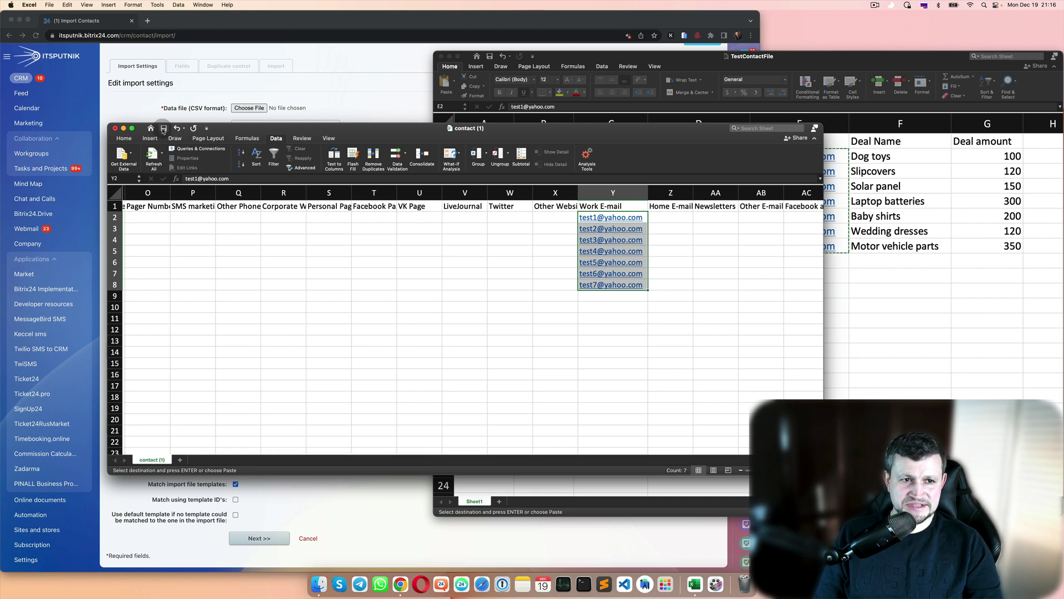
{"action": "left_click", "coordinate": [164, 128]}
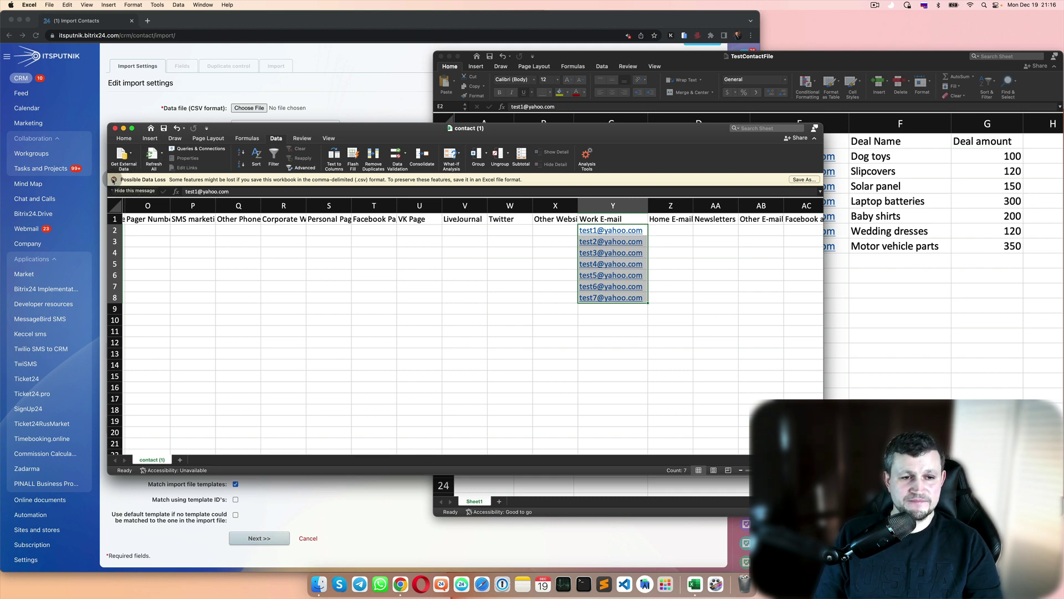
Switch to the Bitrix24 import settings in Chrome, keep Auto-Detect encoding and contact type Clients, and set the default source to Other.
{"action": "left_click", "coordinate": [355, 89]}
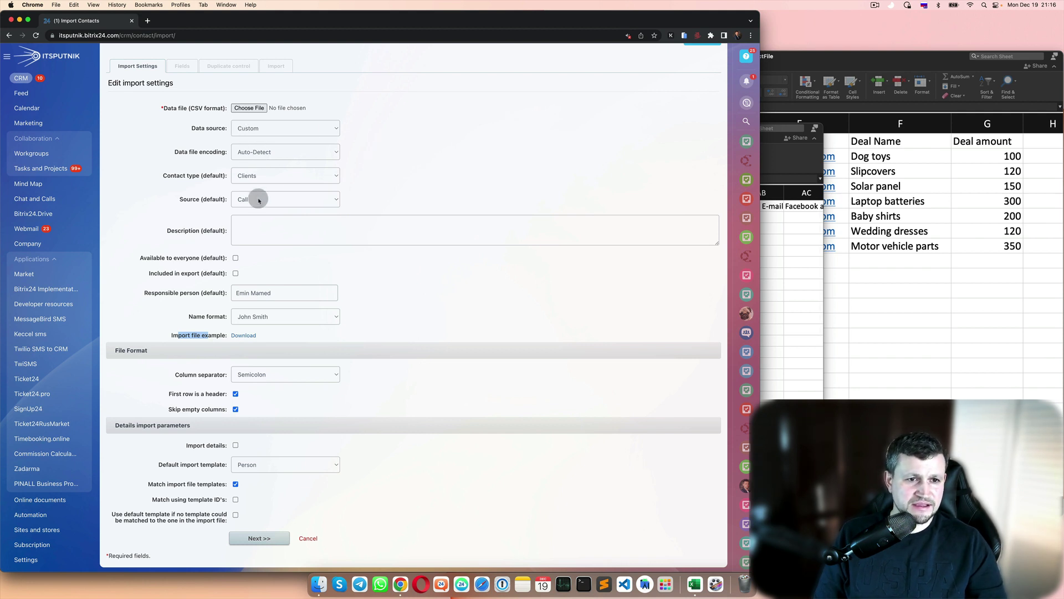
{"action": "left_click", "coordinate": [267, 157]}
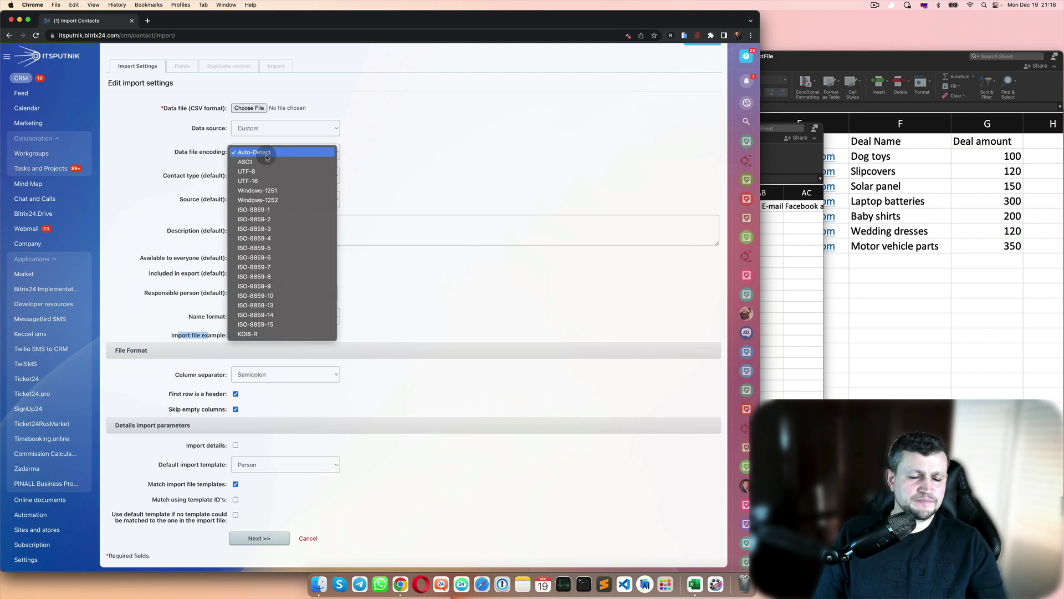
{"action": "left_click", "coordinate": [267, 158]}
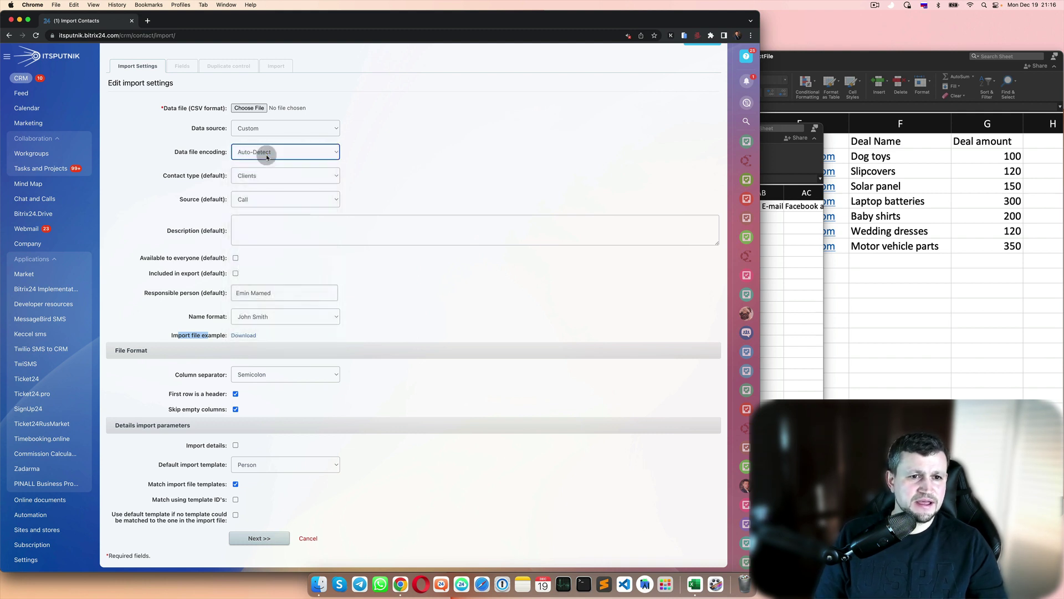
{"action": "scroll", "coordinate": [375, 178], "scroll_direction": "down", "scroll_amount": 2}
{"action": "left_click", "coordinate": [319, 153]}
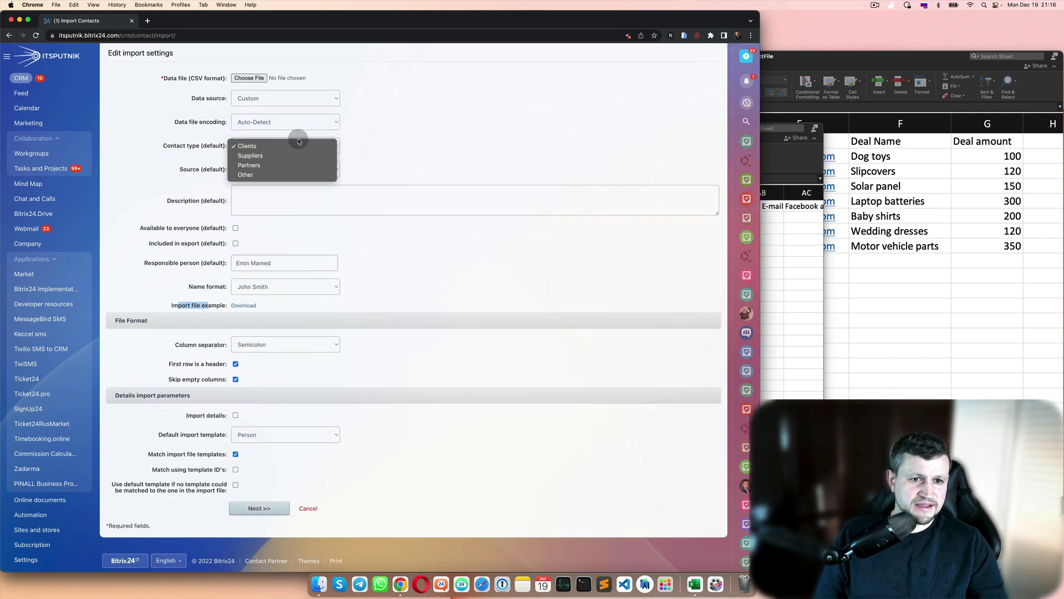
{"action": "left_click", "coordinate": [270, 147]}
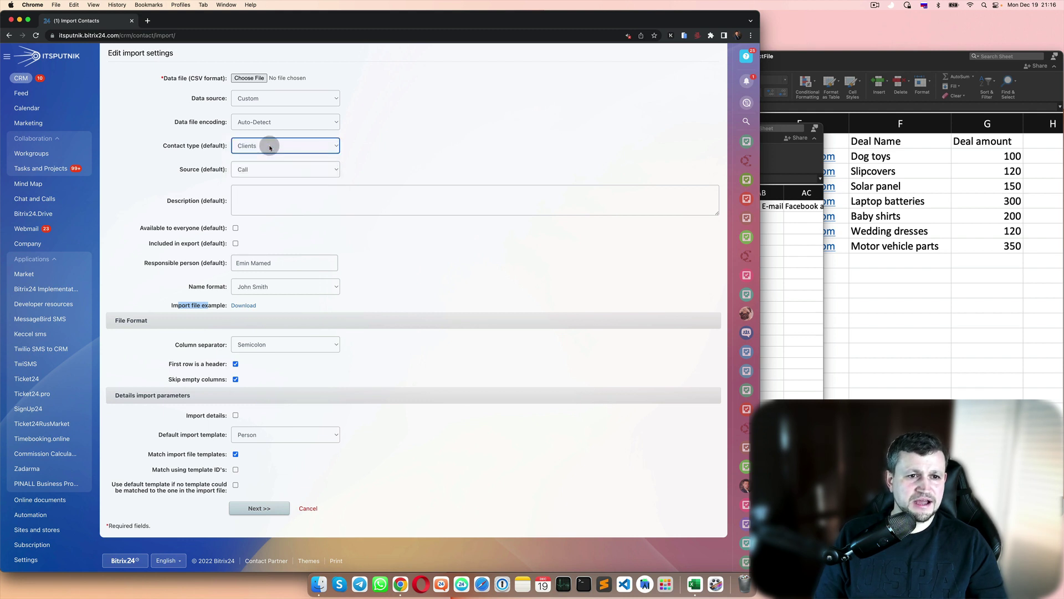
{"action": "left_click", "coordinate": [268, 169]}
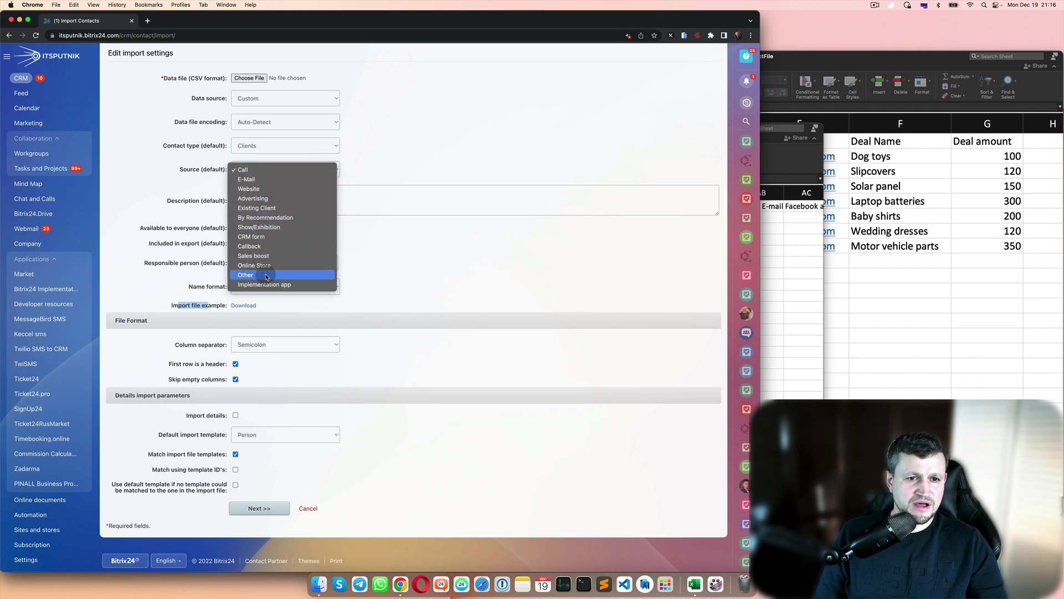
{"action": "left_click", "coordinate": [267, 276]}
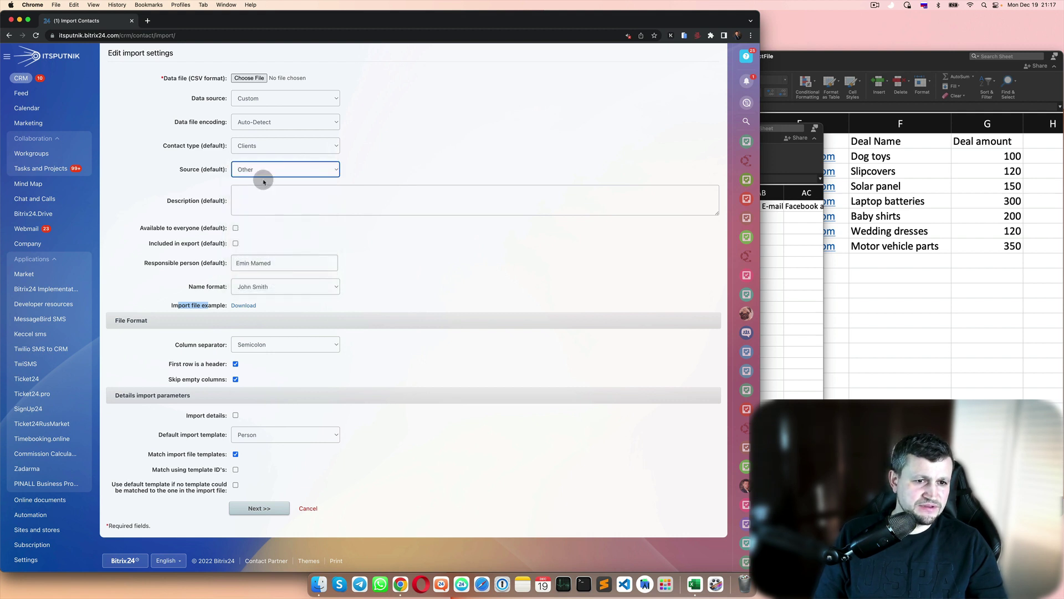
Set the column separator in the contact import settings to Comma.
{"action": "scroll", "coordinate": [253, 239], "scroll_direction": "down", "scroll_amount": 1}
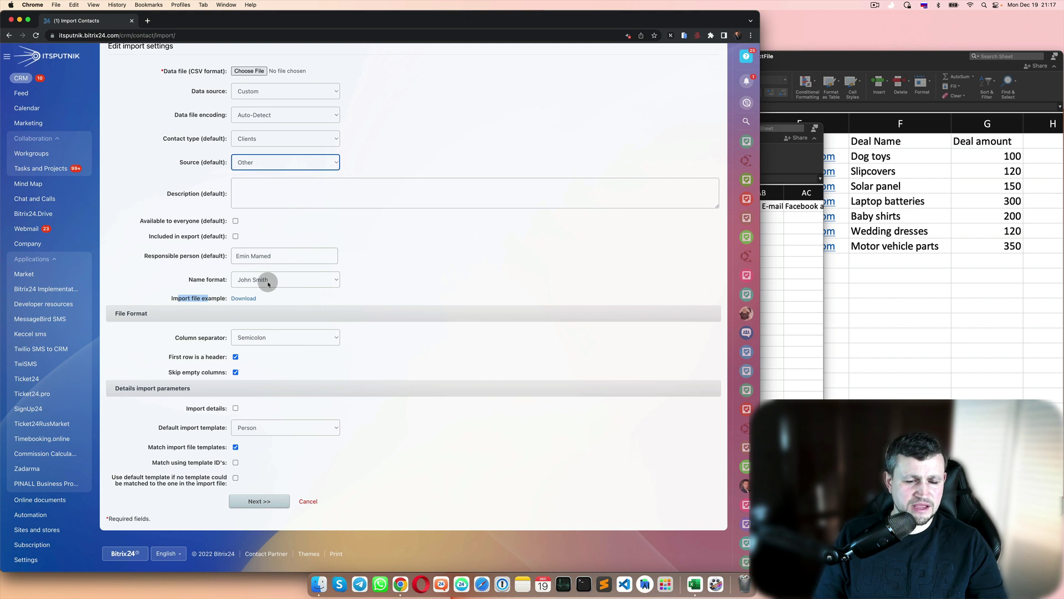
{"action": "left_click", "coordinate": [253, 316]}
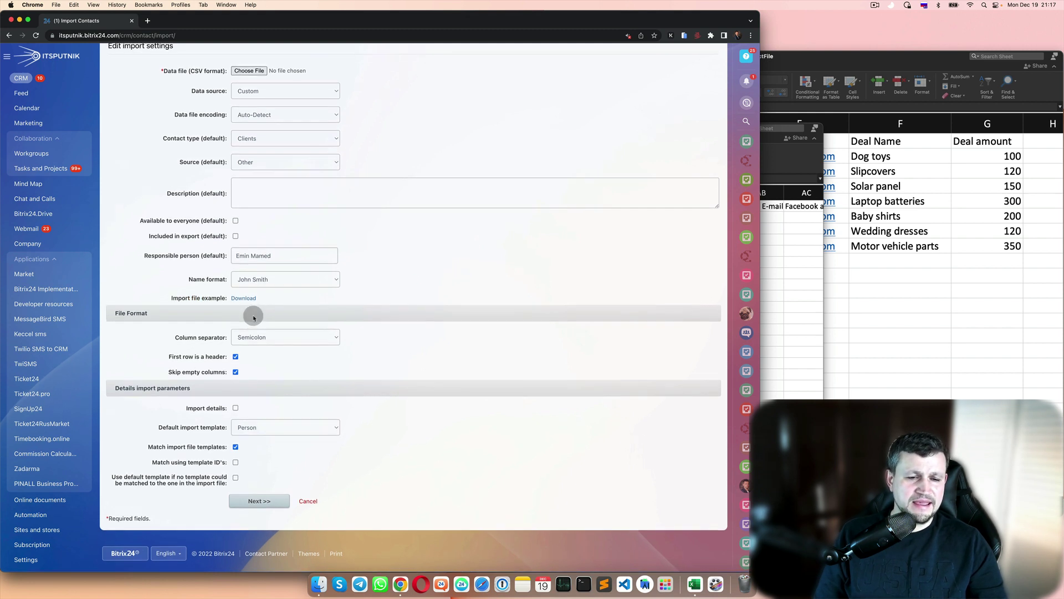
{"action": "left_click", "coordinate": [256, 338]}
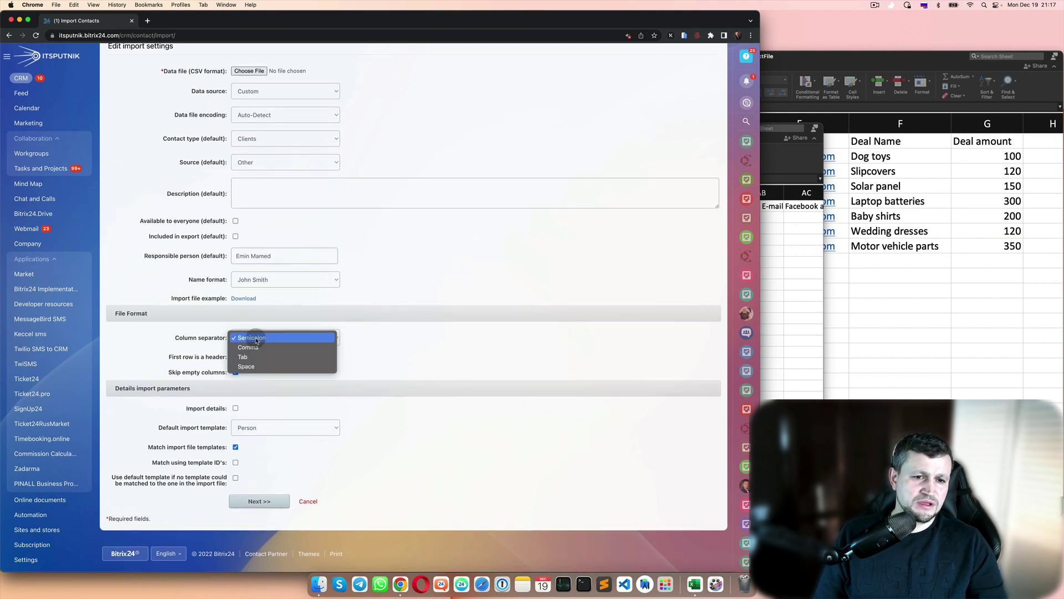
{"action": "left_click", "coordinate": [257, 348]}
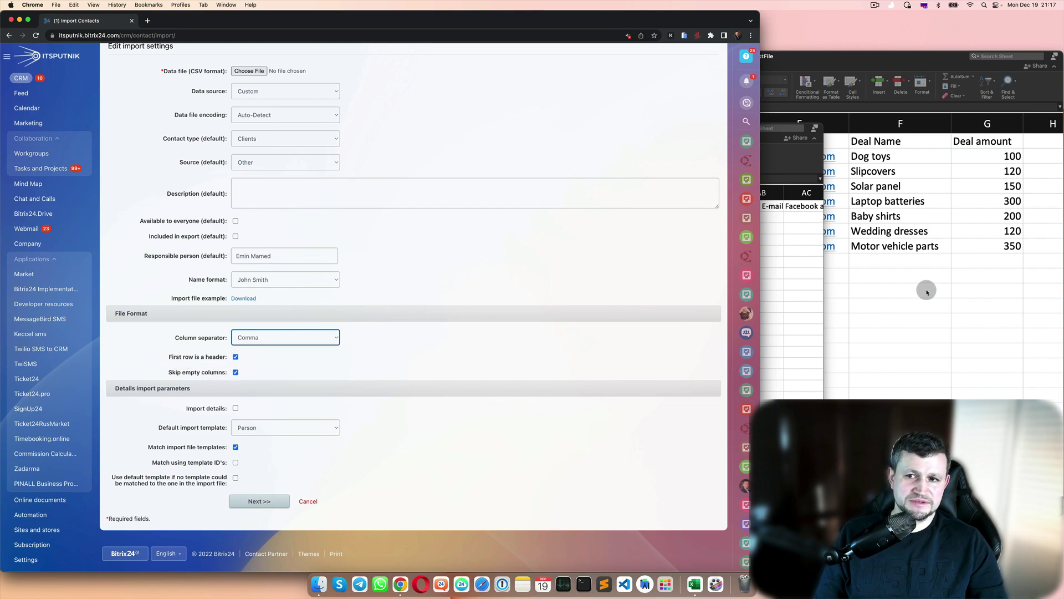
Move the contact (1) workbook window so its cells show beside the browser, and return to the import settings.
{"action": "left_click", "coordinate": [909, 291]}
{"action": "key", "text": "ctrl+Up"}
{"action": "left_click", "coordinate": [616, 413]}
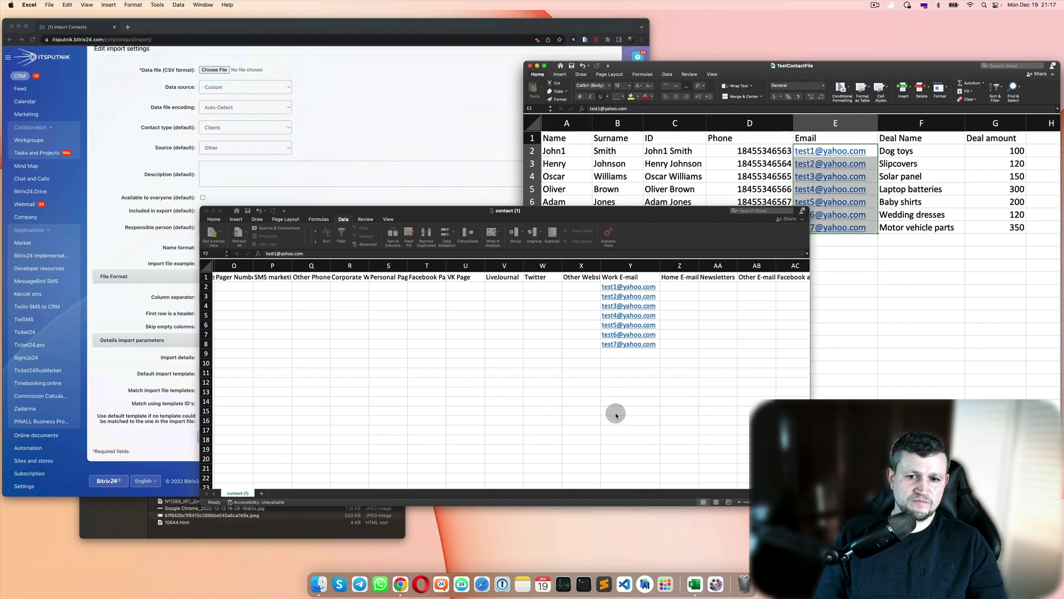
{"action": "left_click_drag", "start_coordinate": [518, 129], "coordinate": [754, 178]}
{"action": "left_click", "coordinate": [297, 377]}
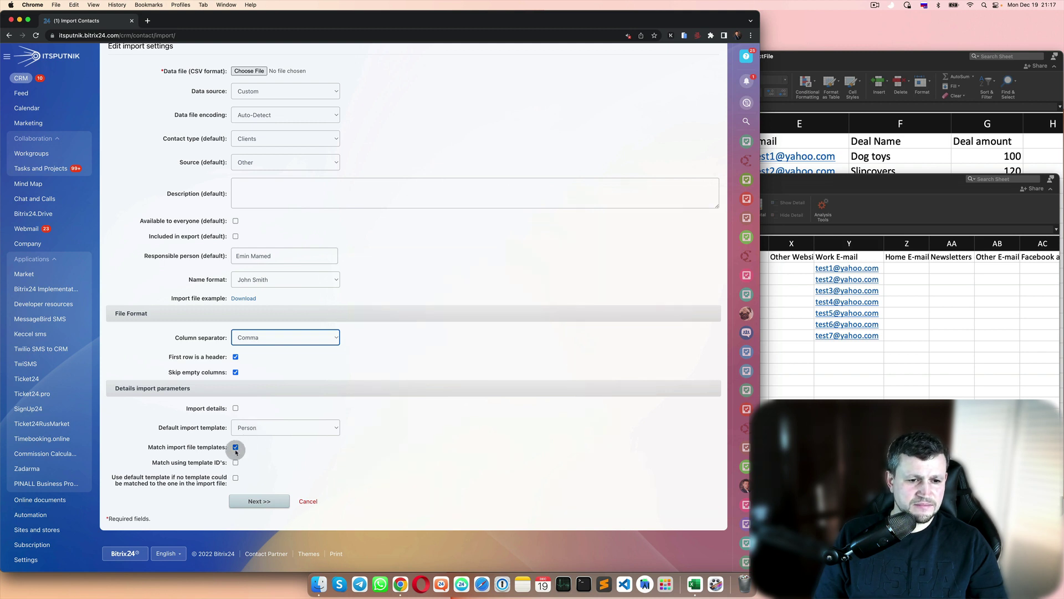
Select contact (1).csv from Downloads as the contact import data file and continue to the field mapping.
{"action": "left_click", "coordinate": [265, 499]}
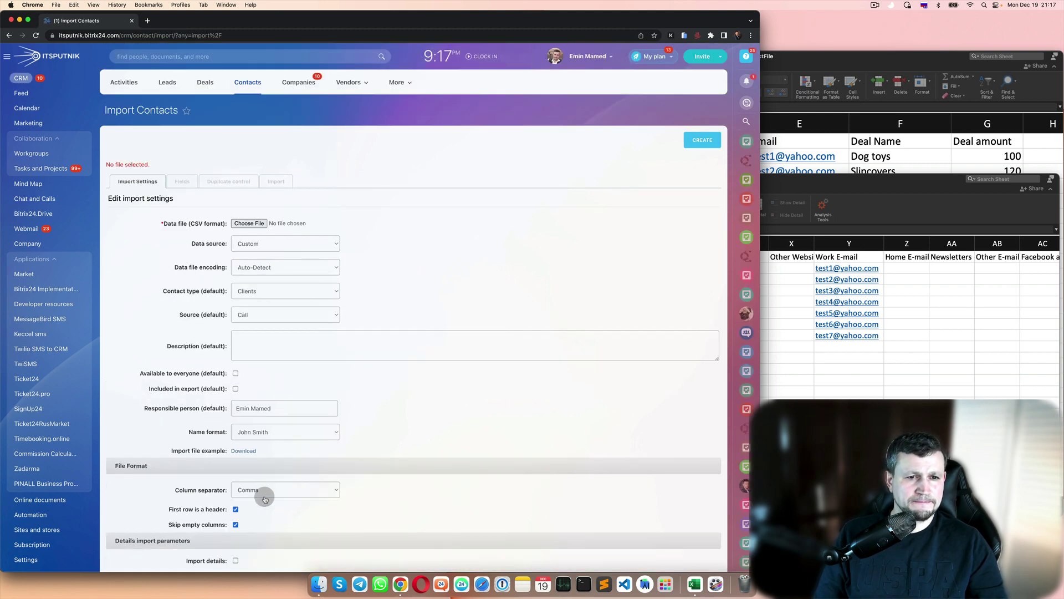
{"action": "scroll", "coordinate": [257, 213], "scroll_direction": "down", "scroll_amount": 3}
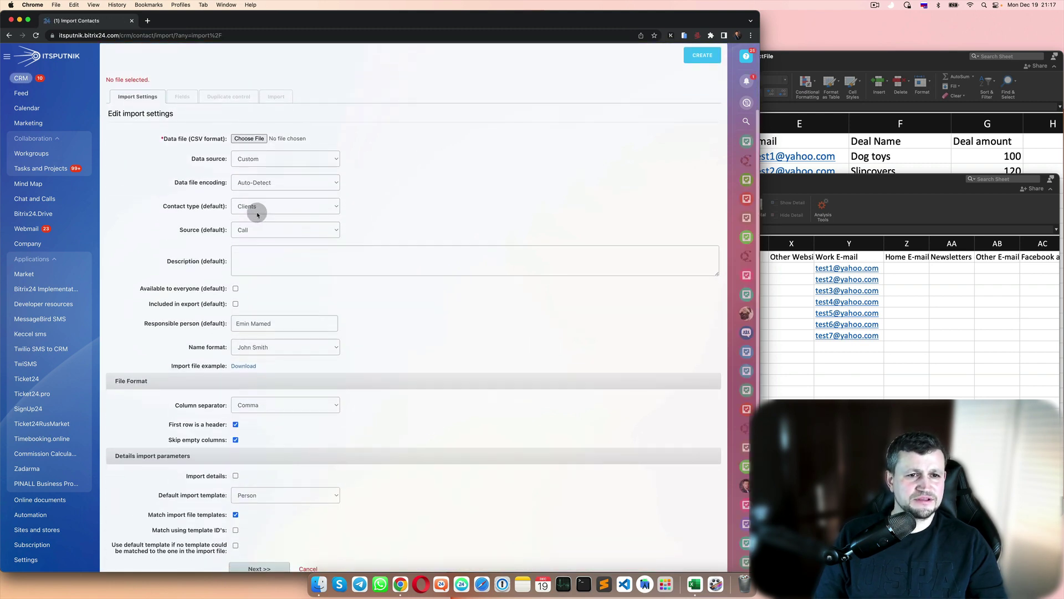
{"action": "left_click", "coordinate": [249, 138]}
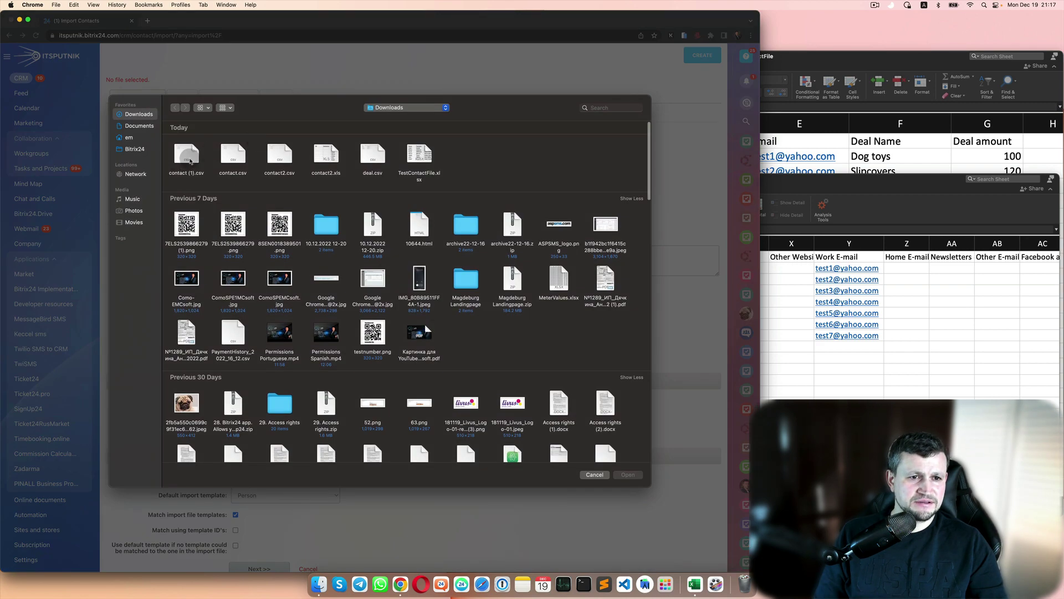
{"action": "double_click", "coordinate": [191, 158]}
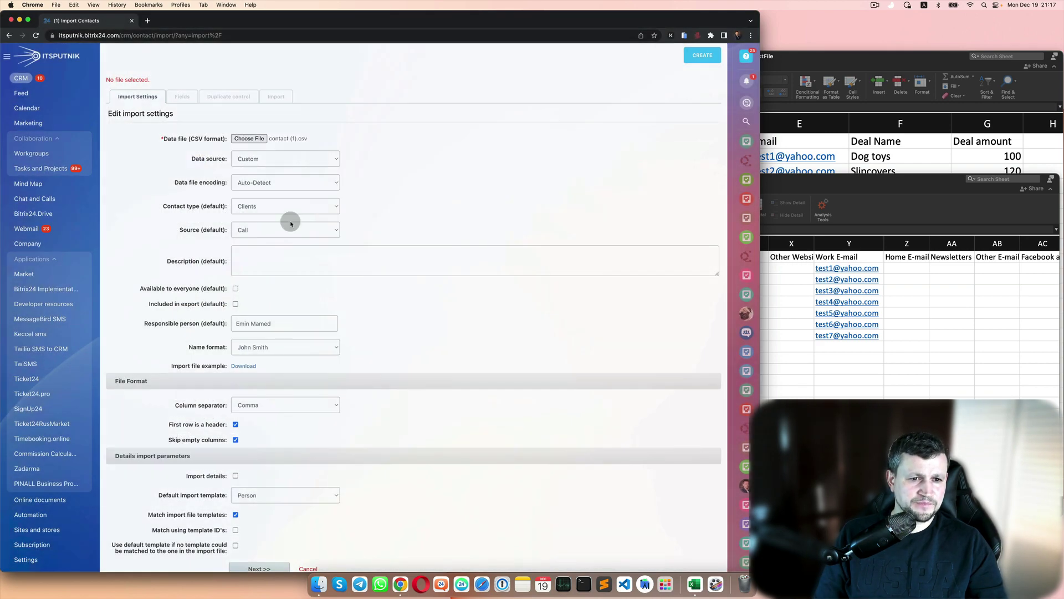
{"action": "scroll", "coordinate": [260, 394], "scroll_direction": "down", "scroll_amount": 3}
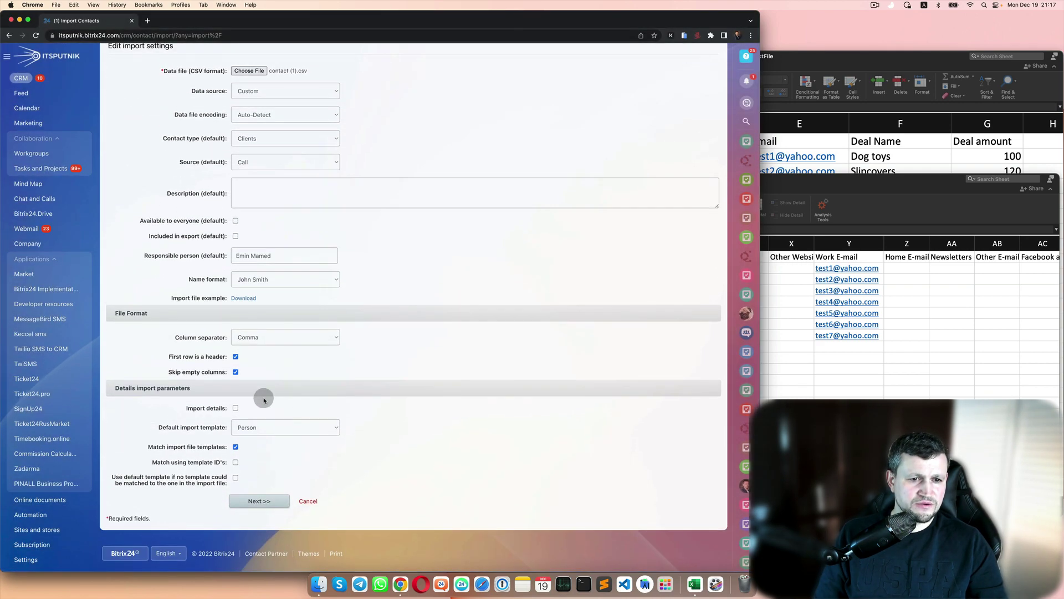
{"action": "left_click", "coordinate": [270, 506]}
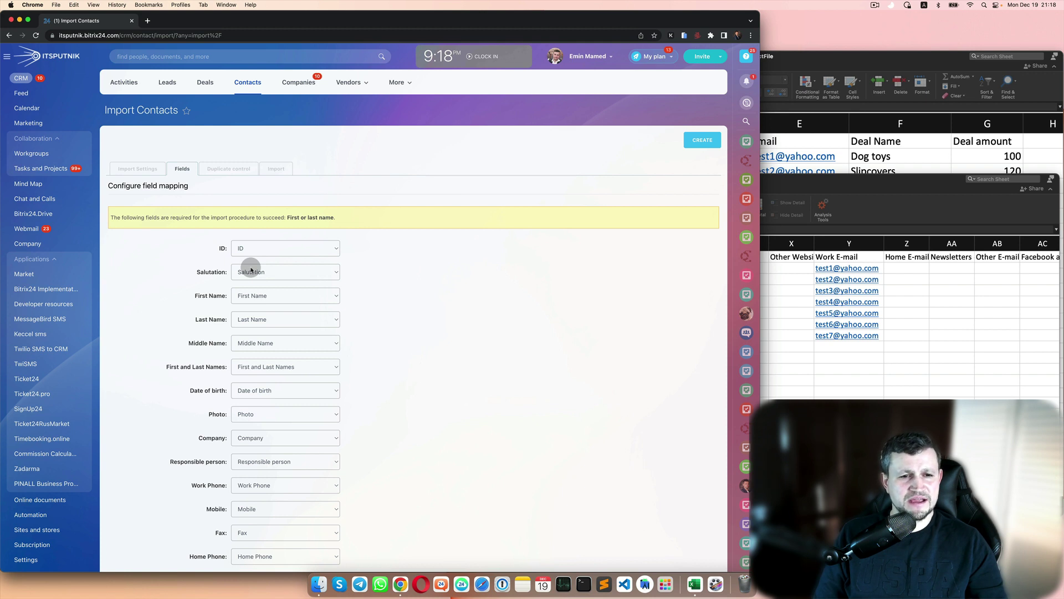
Compare the Bitrix24 field mapping with the column headings of contact (1), and check the Salutation mapping options without changing them.
{"action": "scroll", "coordinate": [251, 269], "scroll_direction": "down", "scroll_amount": 3}
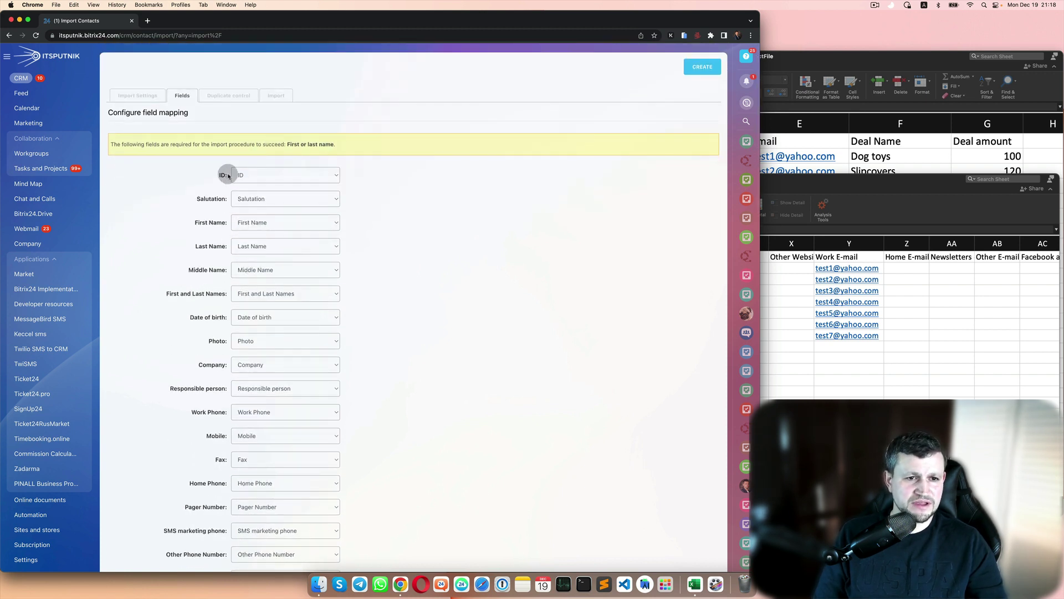
{"action": "left_click", "coordinate": [813, 358]}
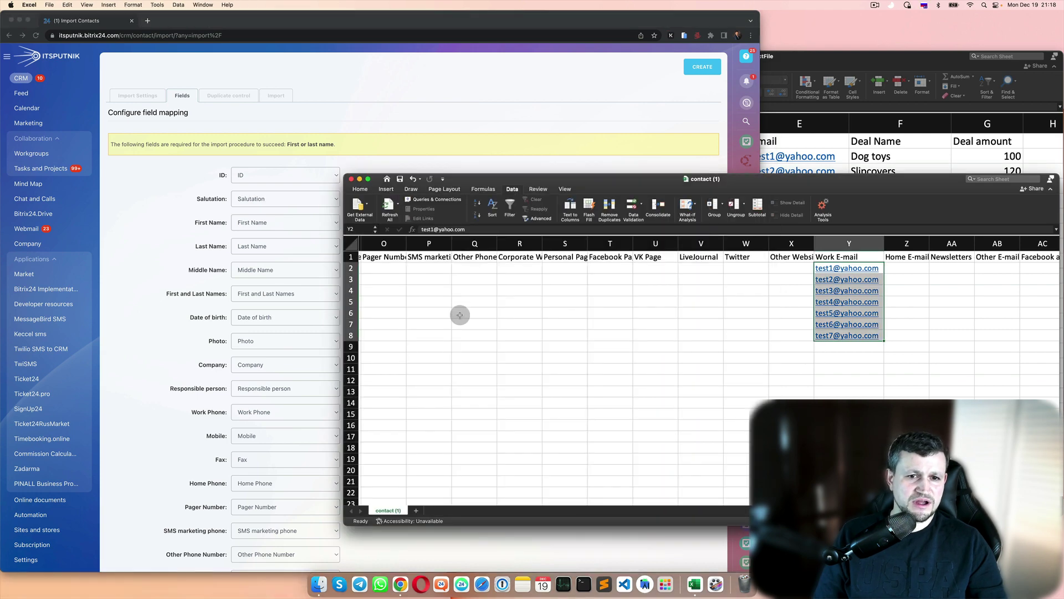
{"action": "scroll", "coordinate": [416, 264], "scroll_direction": "left", "scroll_amount": 10}
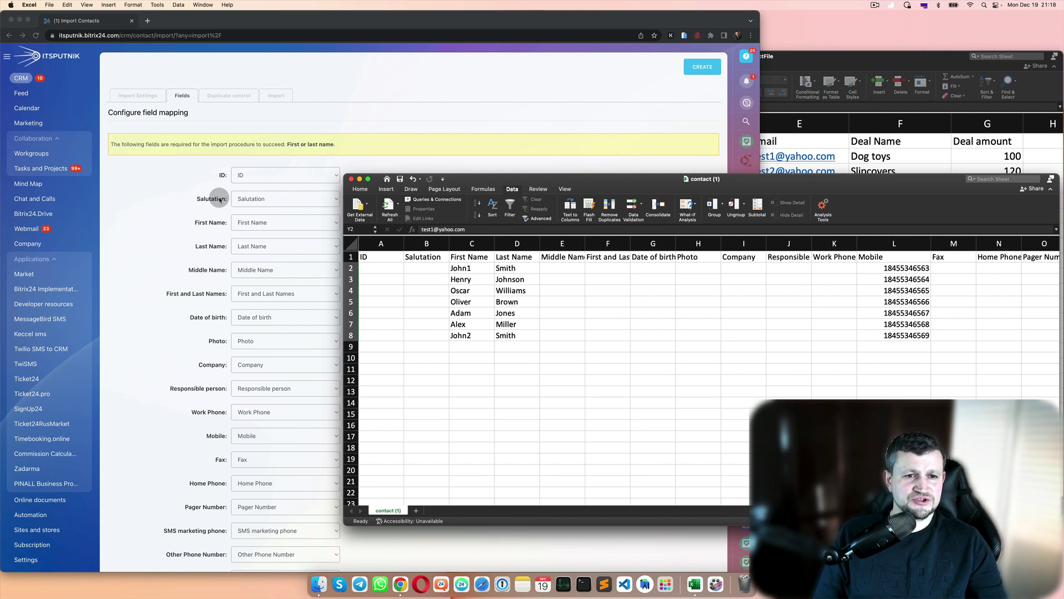
{"action": "left_click", "coordinate": [245, 200]}
{"action": "left_click", "coordinate": [249, 199]}
{"action": "left_click", "coordinate": [253, 199]}
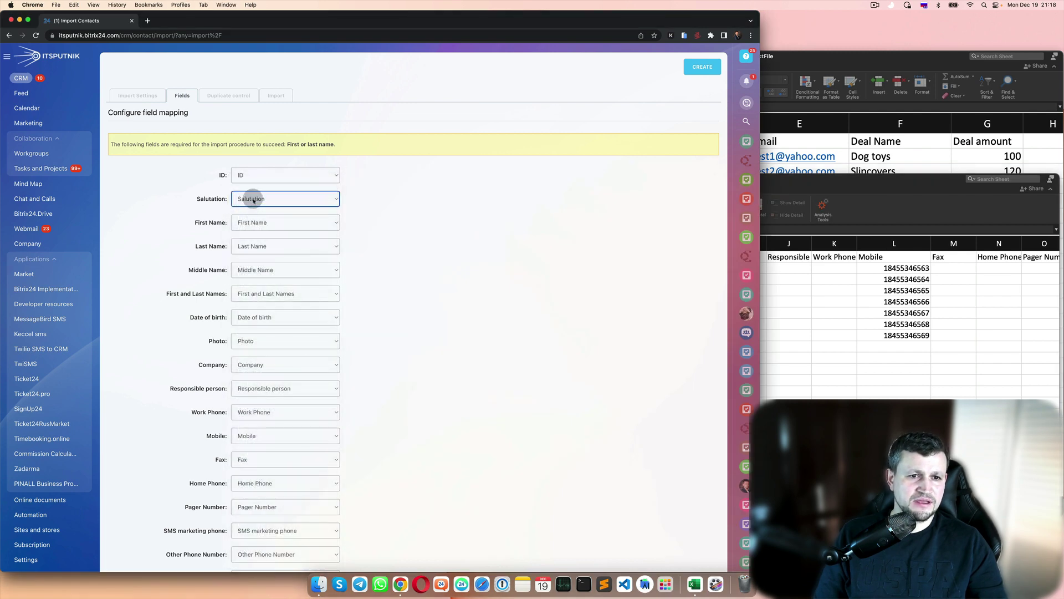
{"action": "left_click", "coordinate": [254, 200]}
{"action": "left_click", "coordinate": [368, 217]}
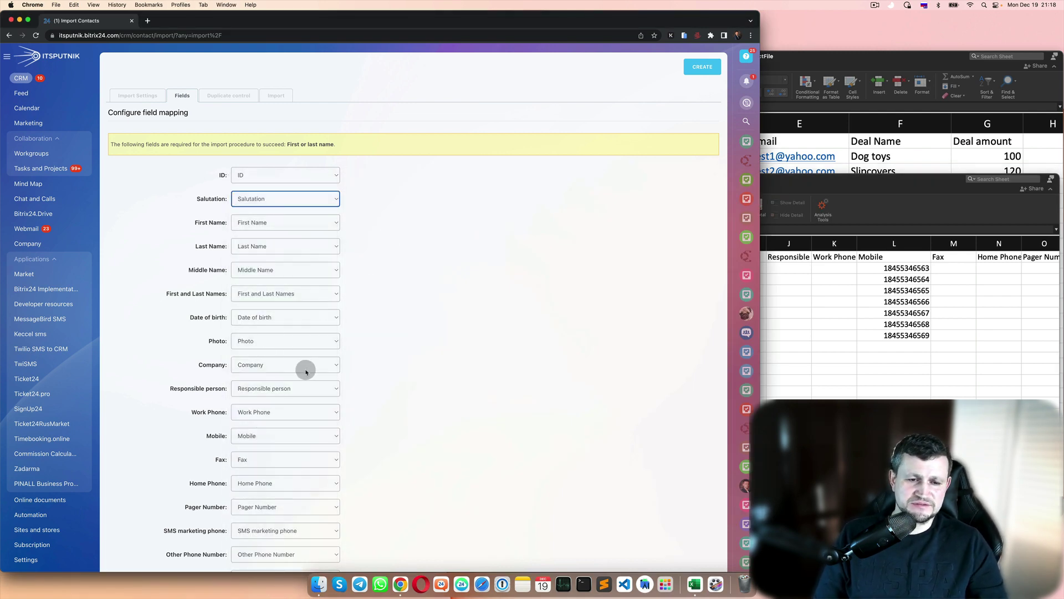
Keep the suggested field mapping, review the import data example across its columns and continue to duplicate control.
{"action": "scroll", "coordinate": [305, 369], "scroll_direction": "down", "scroll_amount": 10}
{"action": "scroll", "coordinate": [306, 371], "scroll_direction": "down", "scroll_amount": 15}
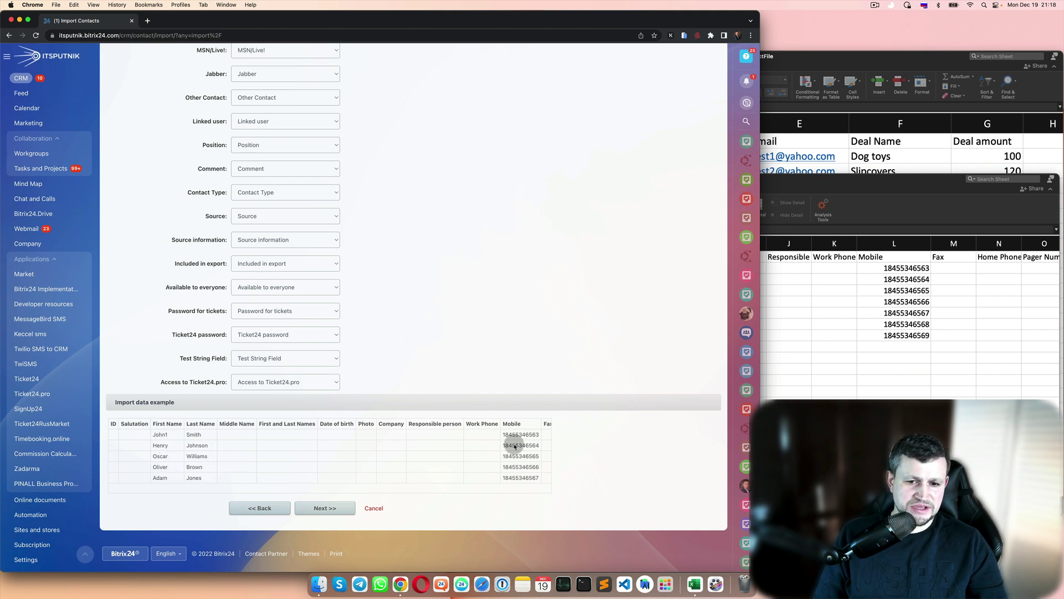
{"action": "scroll", "coordinate": [535, 445], "scroll_direction": "right", "scroll_amount": 5}
{"action": "scroll", "coordinate": [535, 445], "scroll_direction": "right", "scroll_amount": 10}
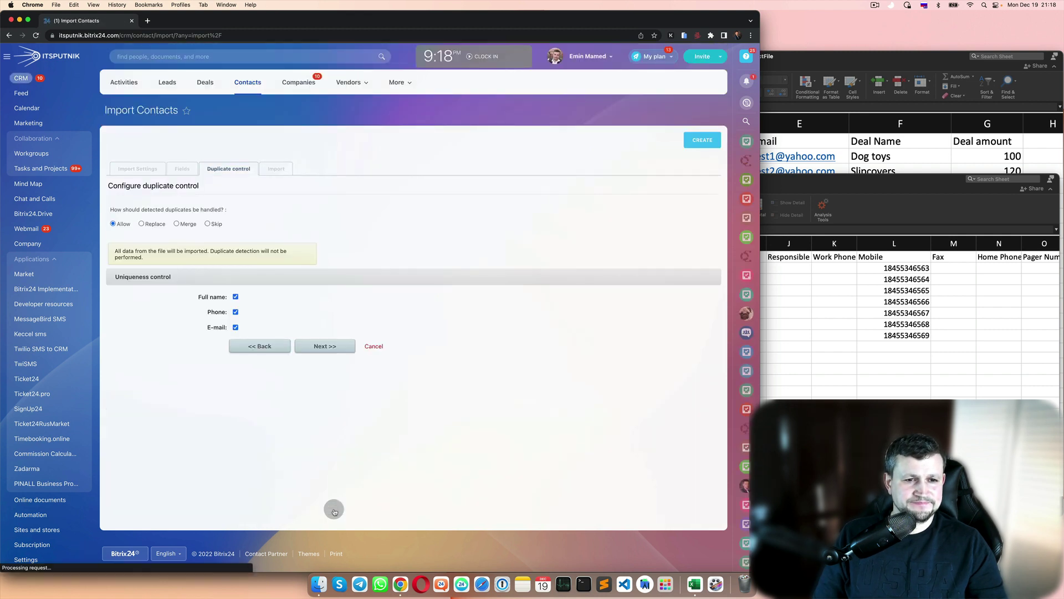
Import the contacts with detected duplicates set to Allow, and close the import result to return to the contact list.
{"action": "left_click", "coordinate": [142, 225]}
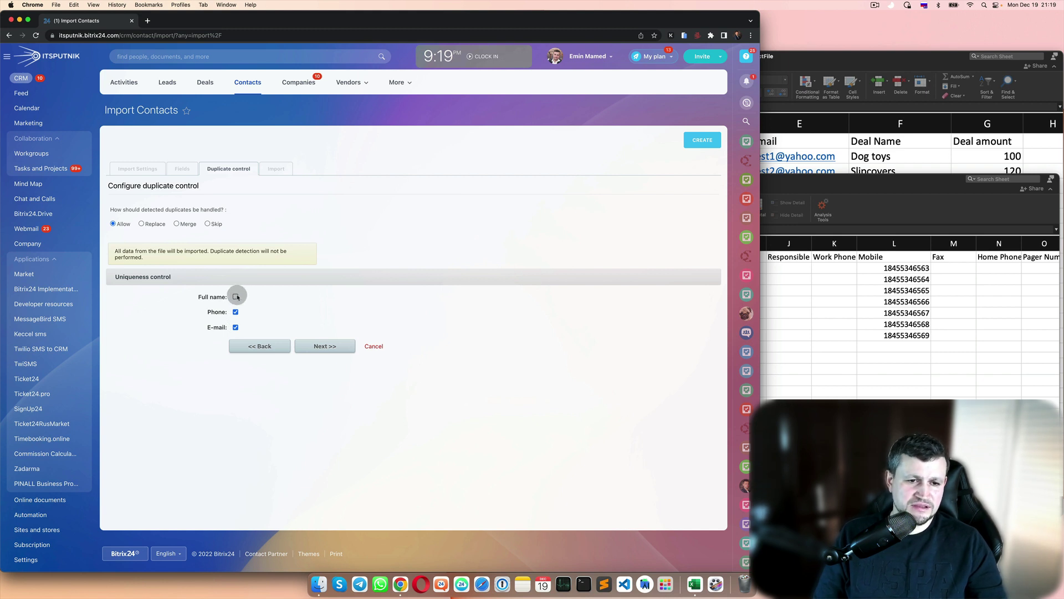
{"action": "left_click", "coordinate": [325, 346]}
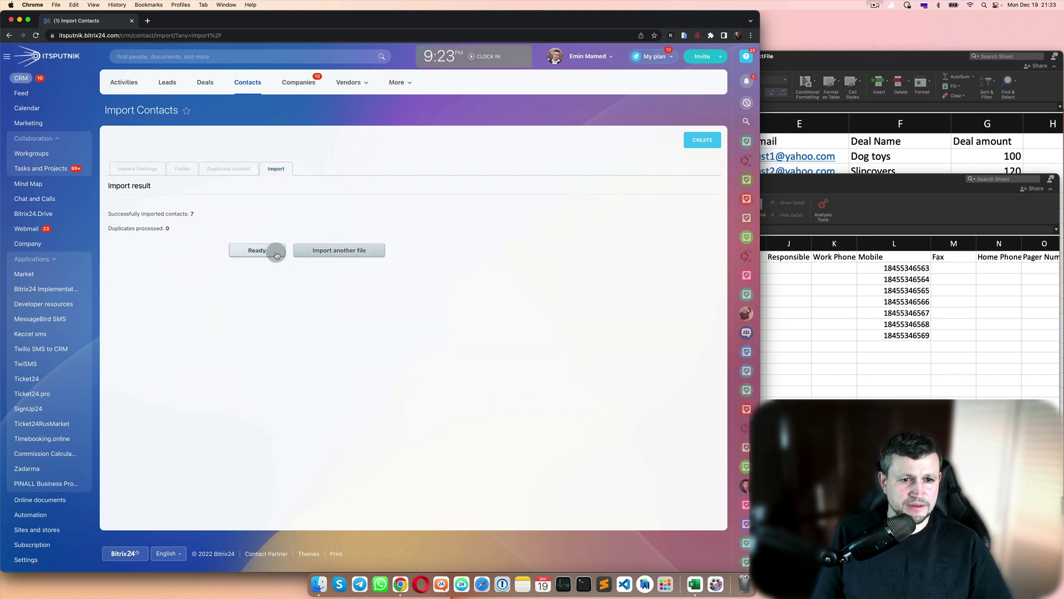
{"action": "left_click", "coordinate": [276, 254]}
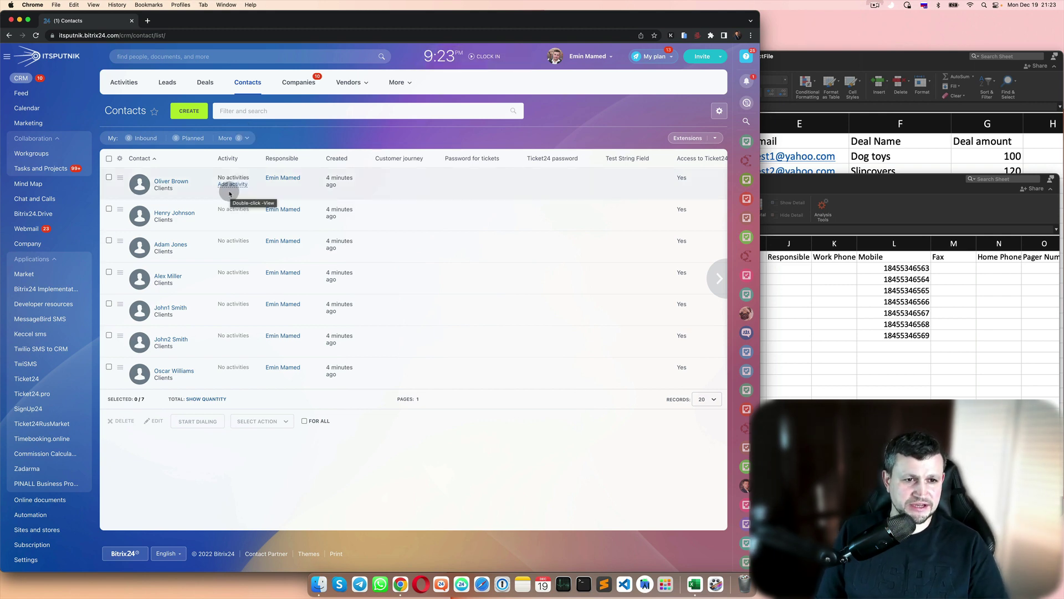
Check the phone, e-mail and other details of the first contact in the list, and close its card.
{"action": "left_click", "coordinate": [170, 182]}
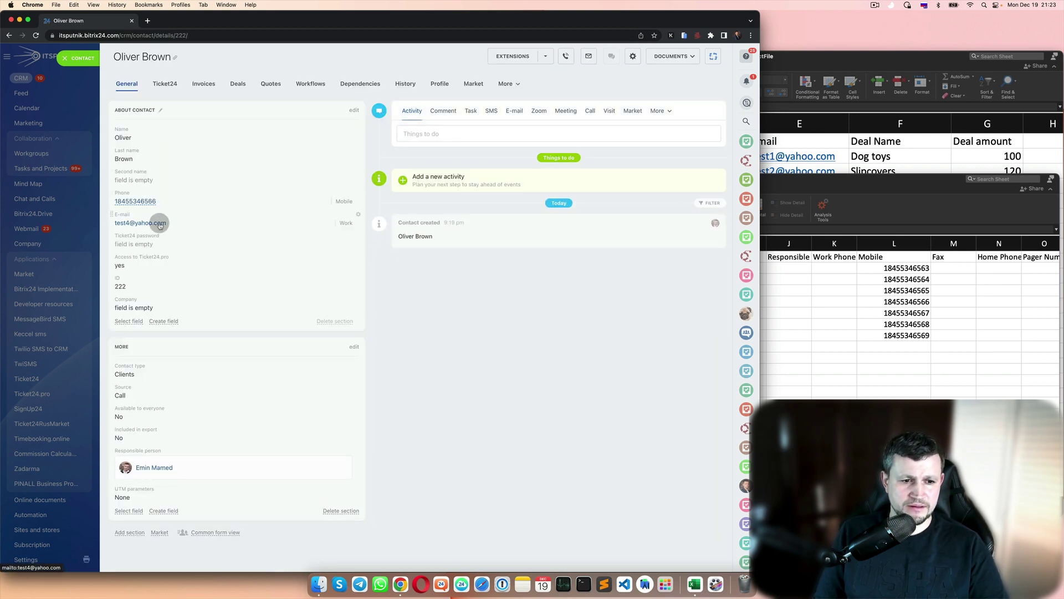
{"action": "left_click", "coordinate": [96, 192]}
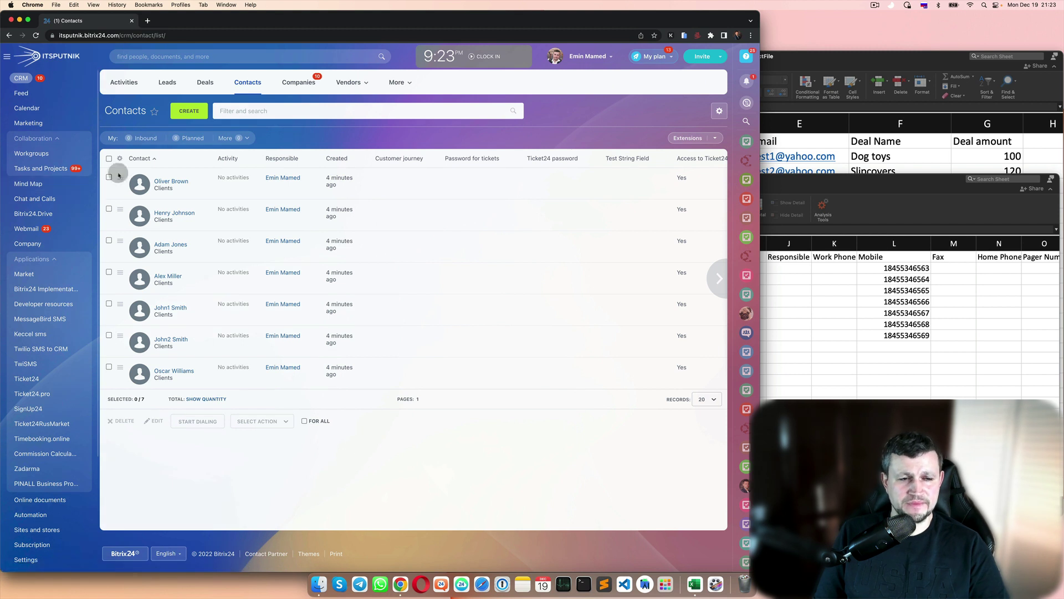
Open the deal import from the Deals section and save its example file to Downloads as deal (1).
{"action": "left_click", "coordinate": [205, 83]}
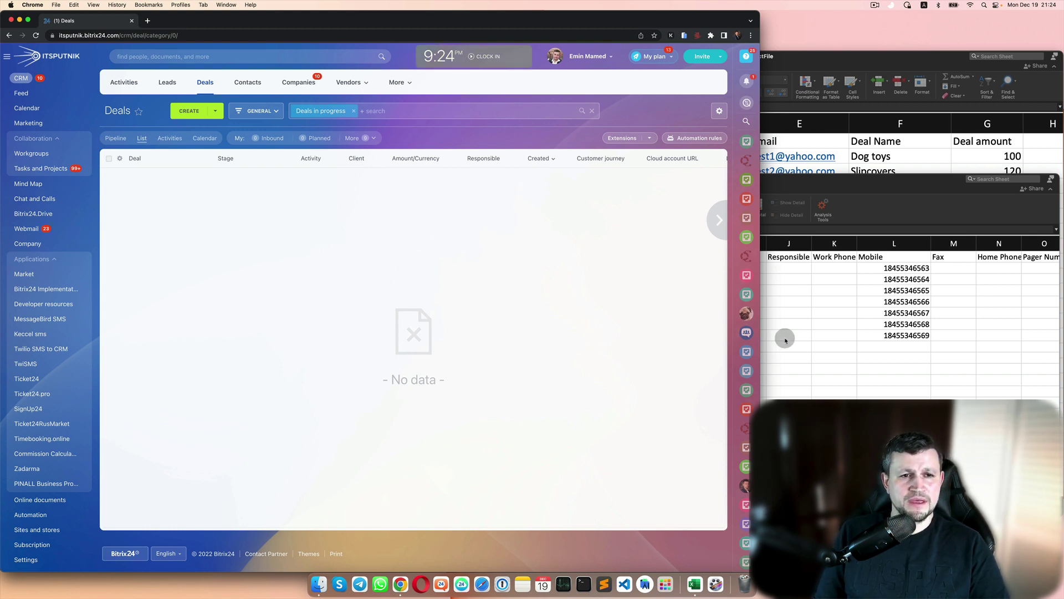
{"action": "left_click", "coordinate": [719, 117]}
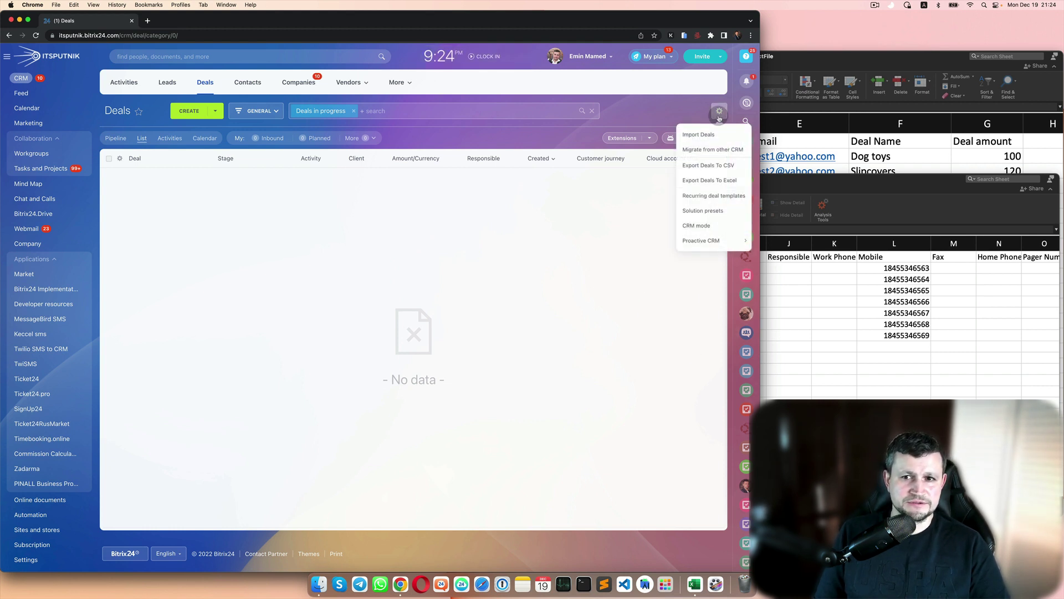
{"action": "left_click", "coordinate": [717, 137]}
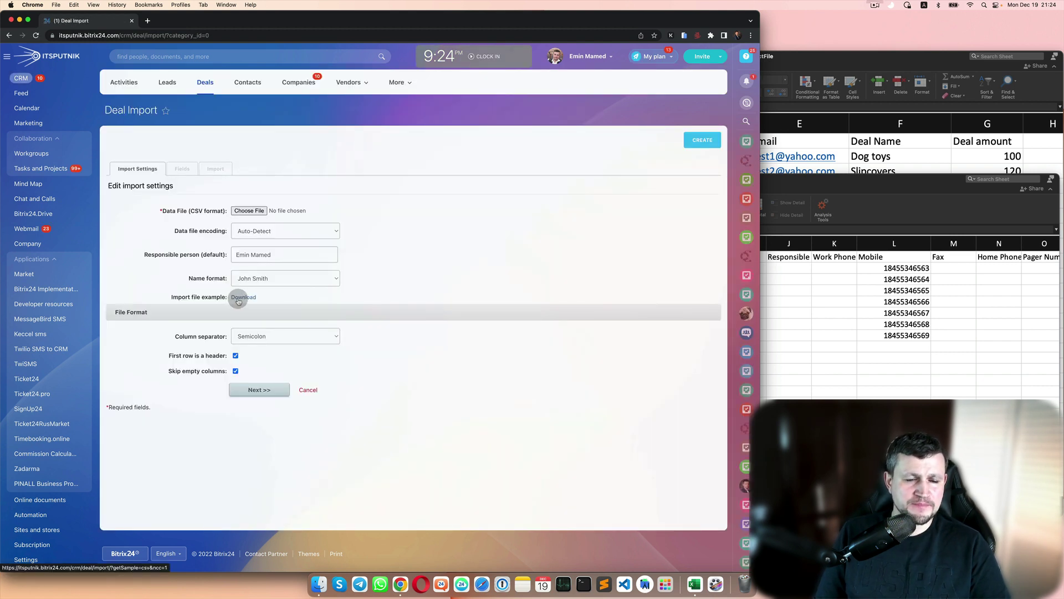
{"action": "left_click", "coordinate": [238, 300]}
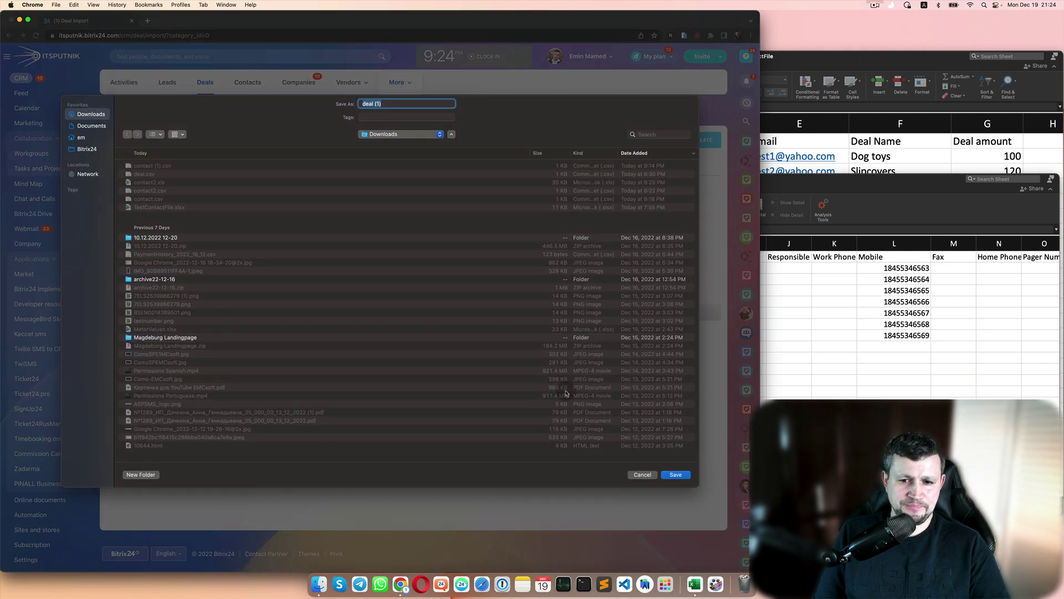
{"action": "left_click", "coordinate": [677, 476]}
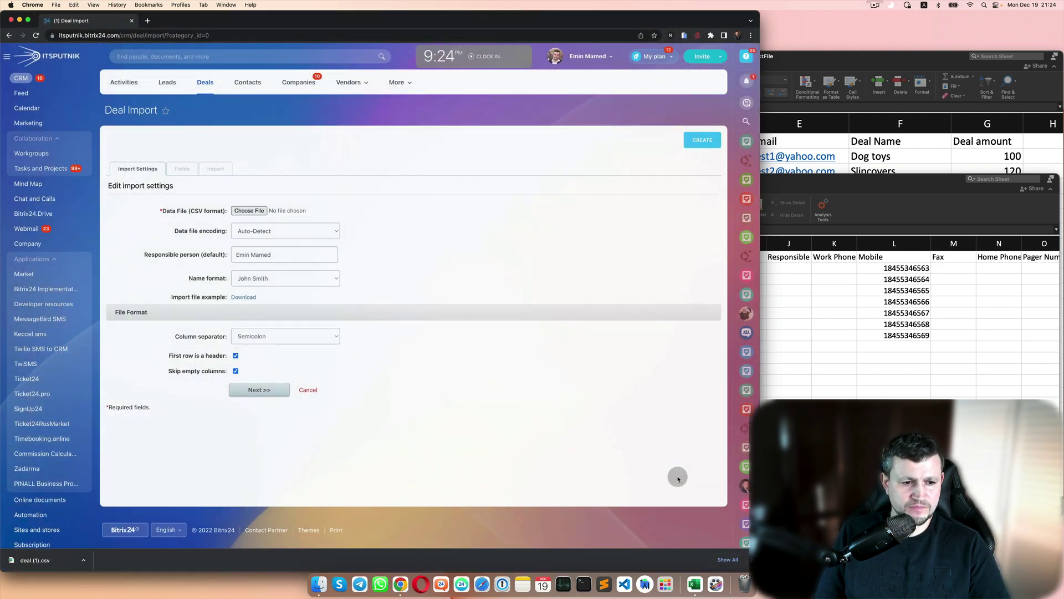
Open the downloaded deal (1).csv in Excel and split A1:A2 into columns as semicolon-delimited text, replacing the existing data.
{"action": "left_click", "coordinate": [56, 563]}
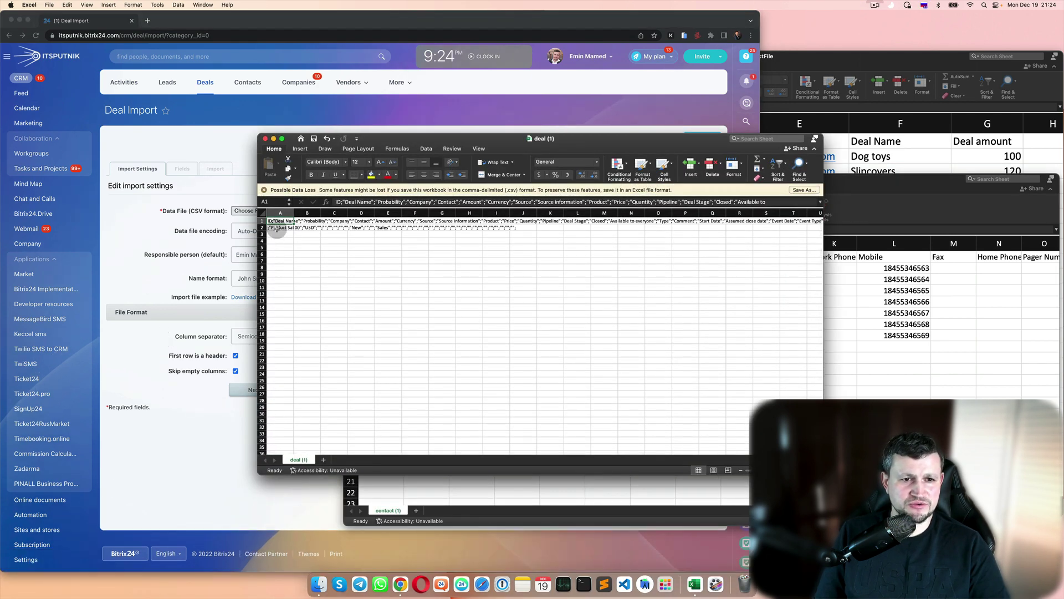
{"action": "left_click_drag", "start_coordinate": [279, 227], "coordinate": [280, 226]}
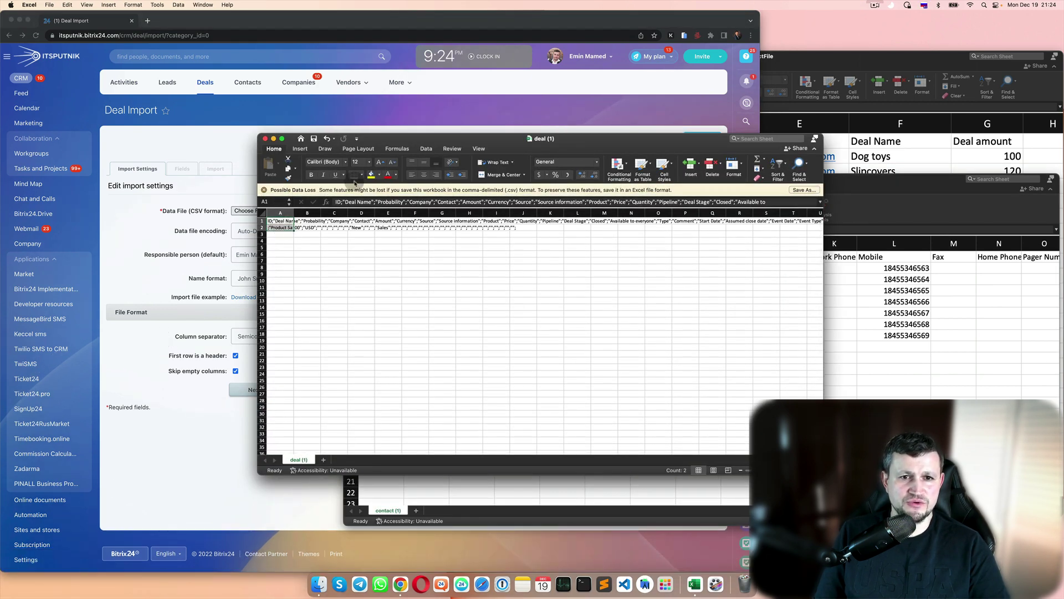
{"action": "left_click", "coordinate": [427, 149]}
{"action": "left_click", "coordinate": [484, 167]}
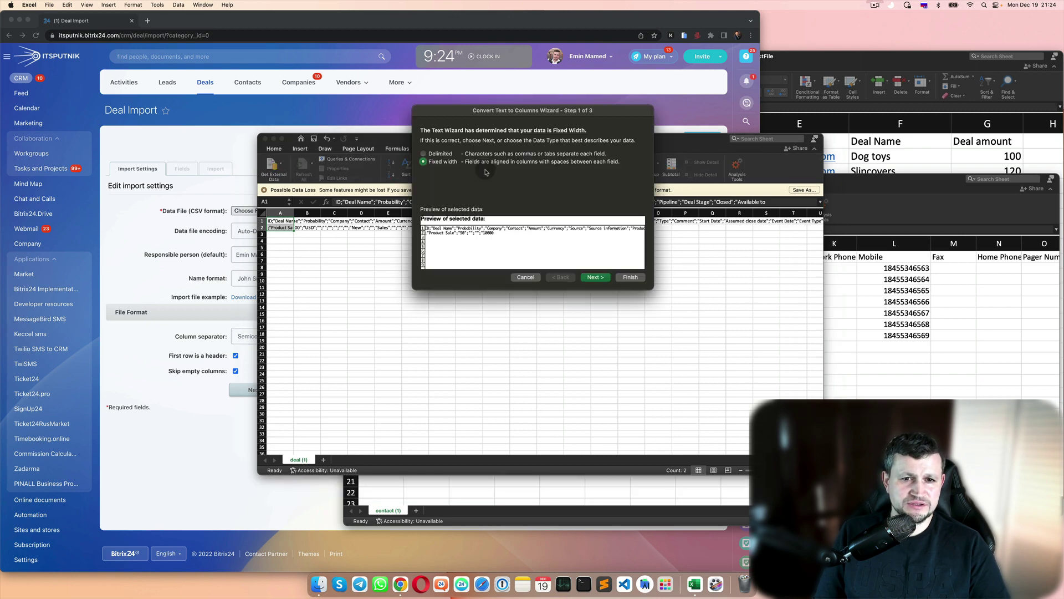
{"action": "left_click", "coordinate": [451, 154]}
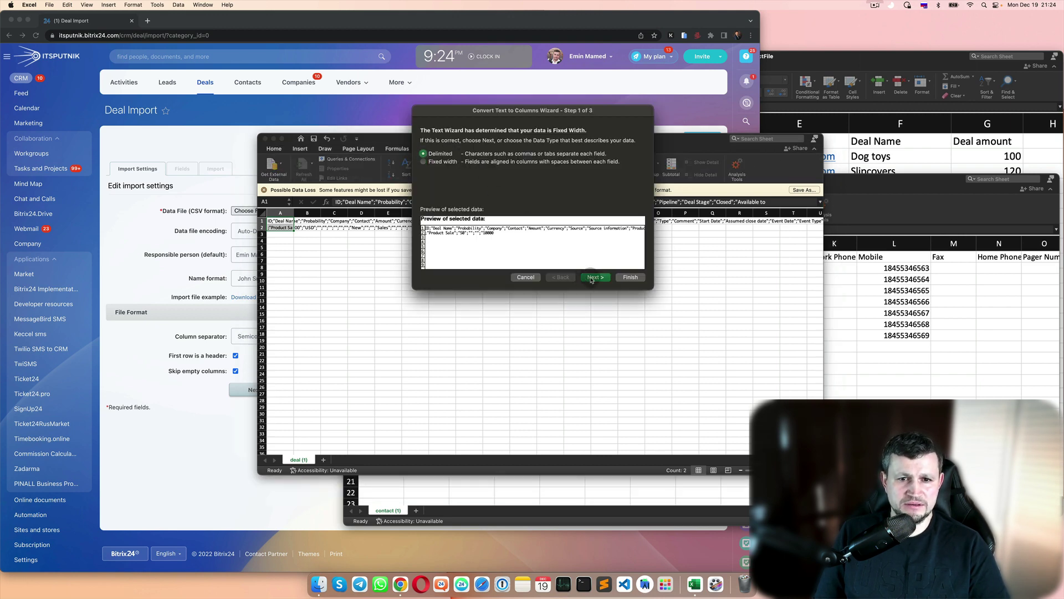
{"action": "left_click", "coordinate": [592, 278]}
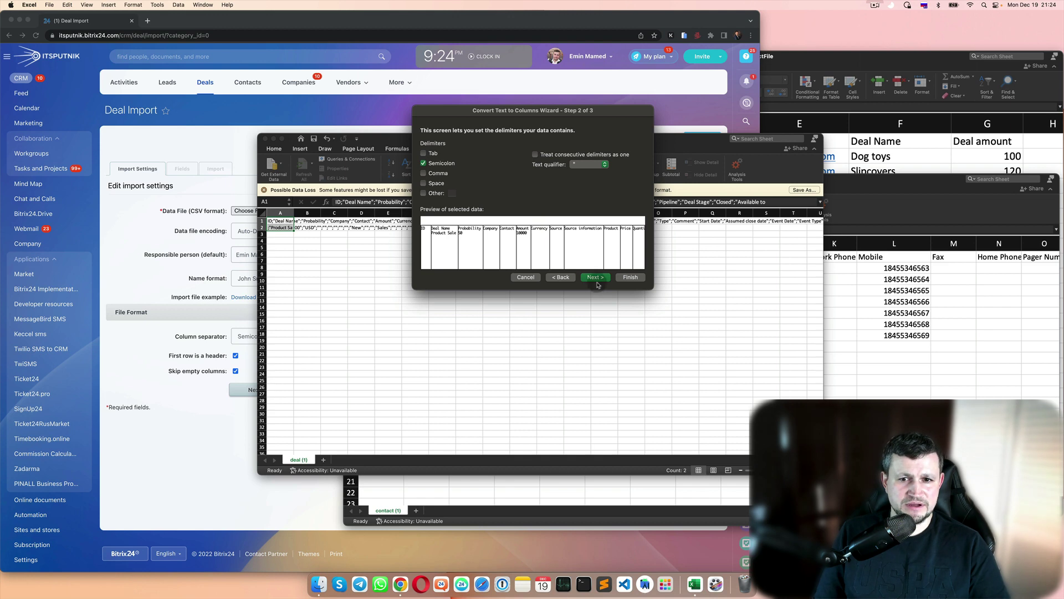
{"action": "left_click", "coordinate": [598, 278]}
{"action": "left_click", "coordinate": [637, 277]}
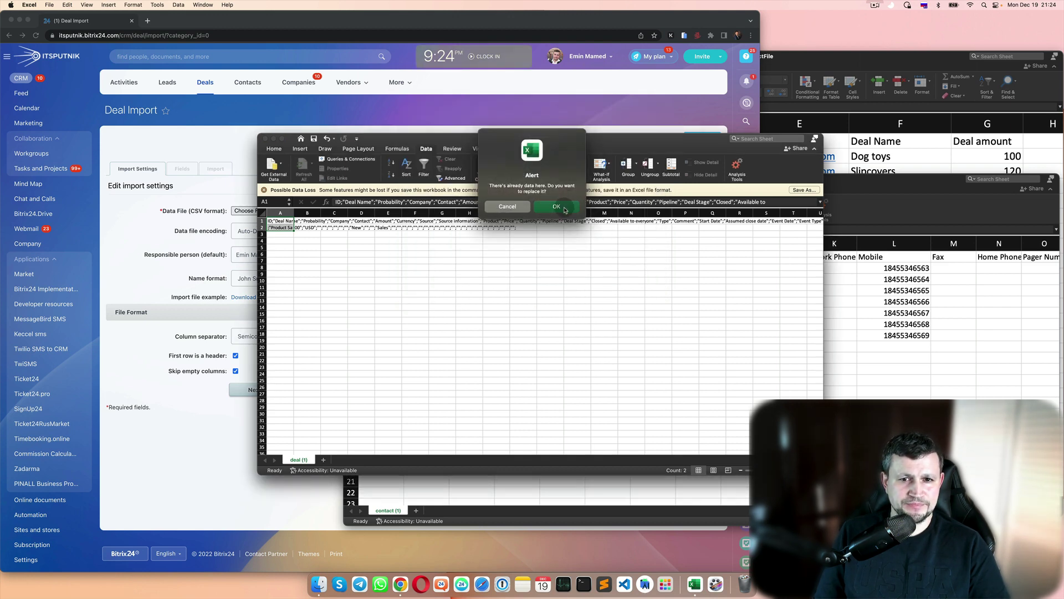
{"action": "left_click", "coordinate": [565, 210]}
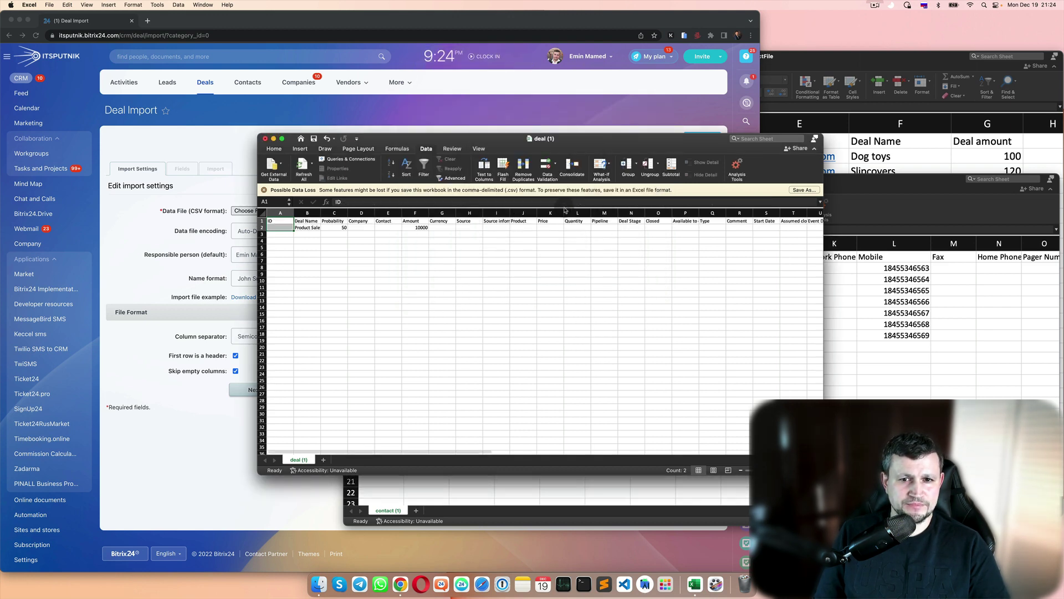
Delete the sample deal in row 2 of the deal (1) sheet and enlarge the workbook window.
{"action": "left_click", "coordinate": [262, 227]}
{"action": "right_click", "coordinate": [263, 228]}
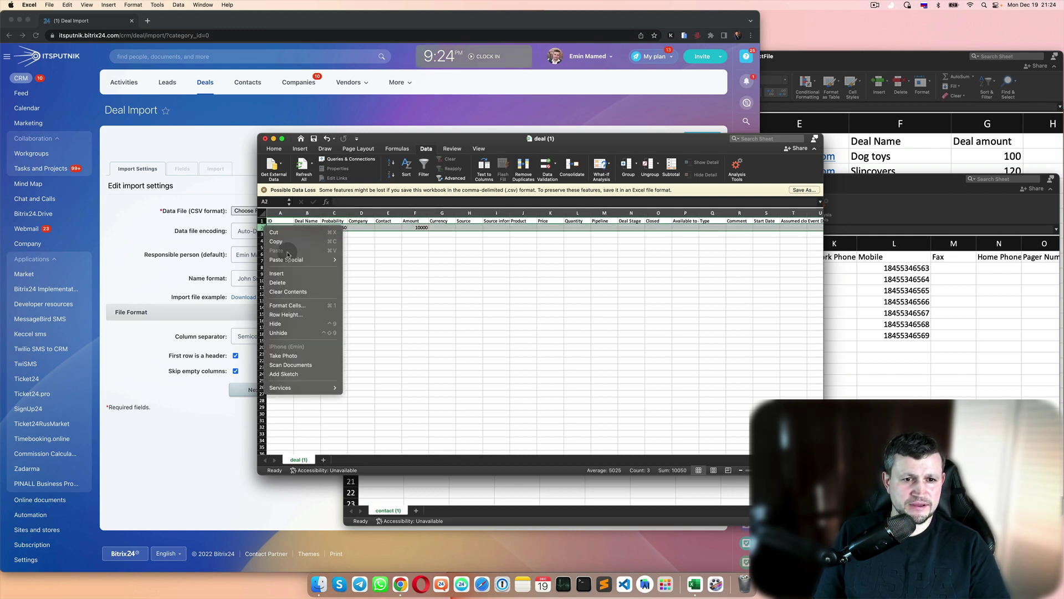
{"action": "left_click", "coordinate": [306, 282]}
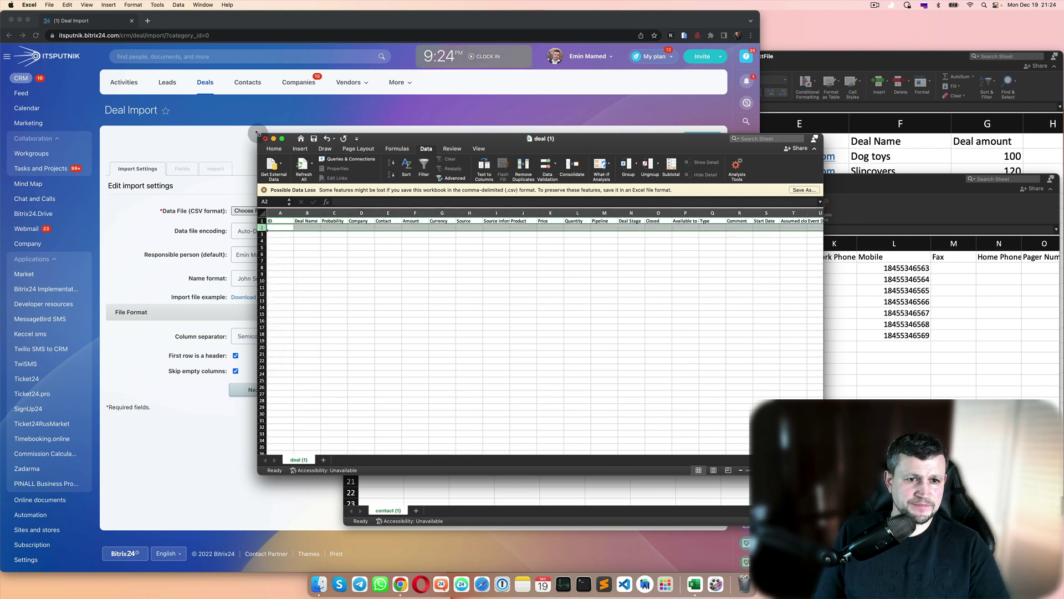
{"action": "left_click_drag", "start_coordinate": [258, 134], "coordinate": [165, 103]}
{"action": "scroll", "coordinate": [189, 223], "scroll_direction": "up", "scroll_amount": 3}
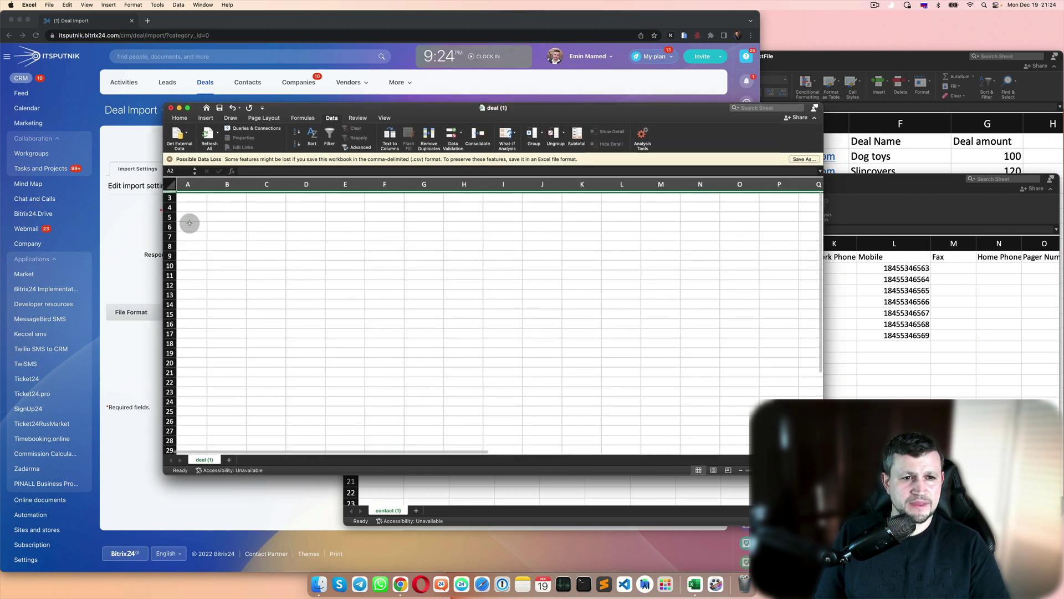
Copy the deal names F2:F8 from TestContactFile into the Deal Name column of deal (1) from B2, and widen that column to 15.50.
{"action": "left_click", "coordinate": [1003, 389]}
{"action": "left_click", "coordinate": [951, 157]}
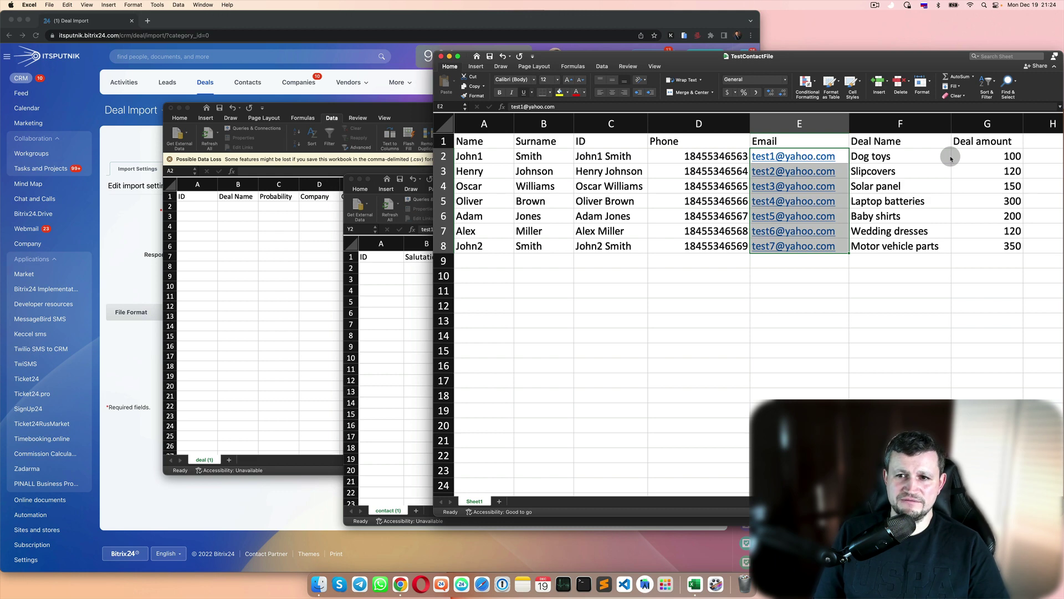
{"action": "left_click_drag", "start_coordinate": [938, 158], "coordinate": [926, 243]}
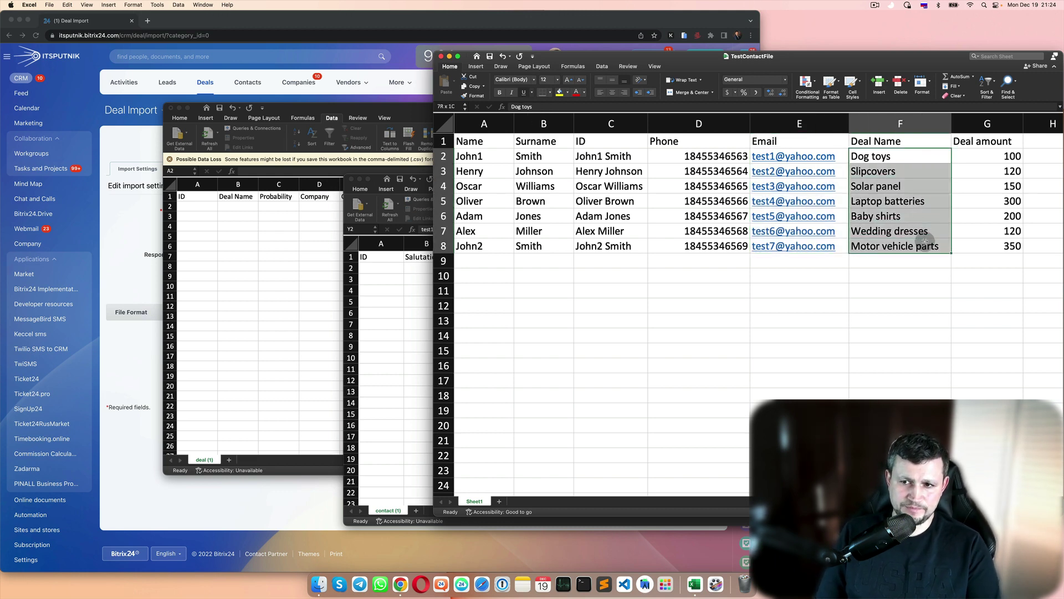
{"action": "key", "text": "super+c"}
{"action": "left_click", "coordinate": [245, 206]}
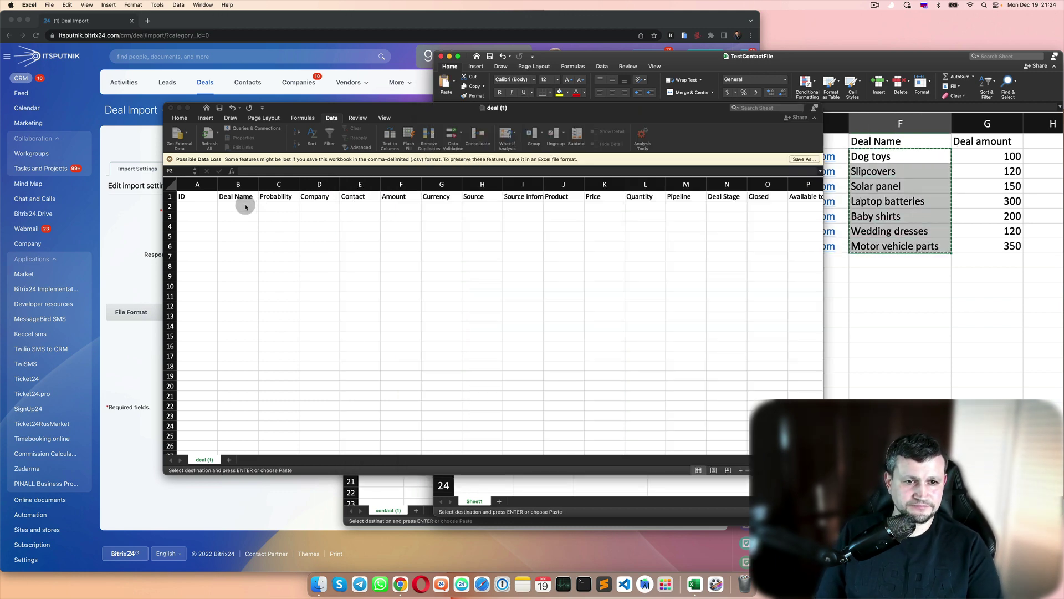
{"action": "left_click", "coordinate": [245, 206]}
{"action": "key", "text": "super+v"}
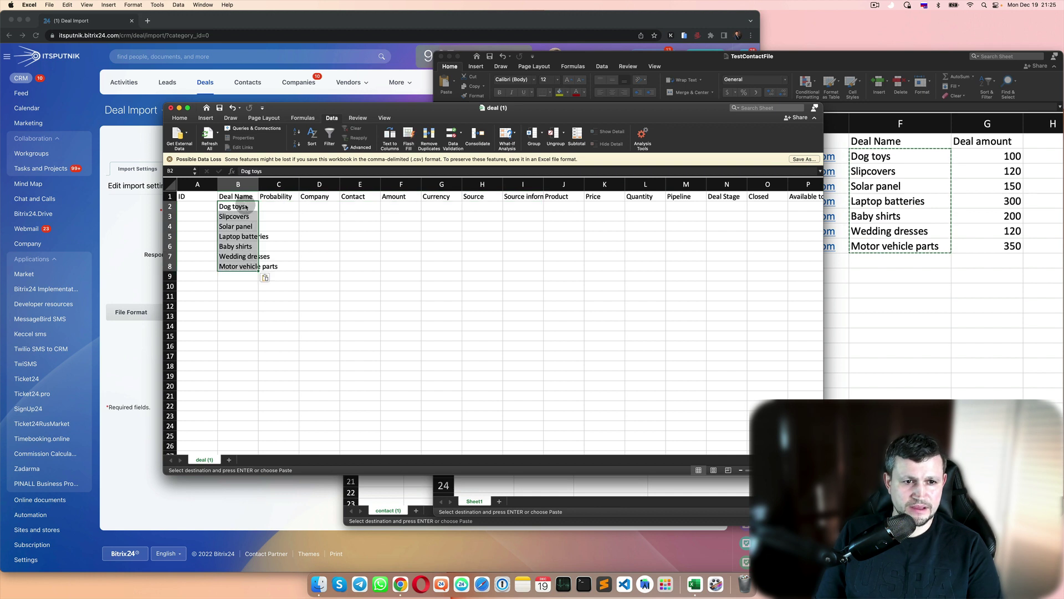
{"action": "left_click_drag", "start_coordinate": [259, 185], "coordinate": [279, 185]}
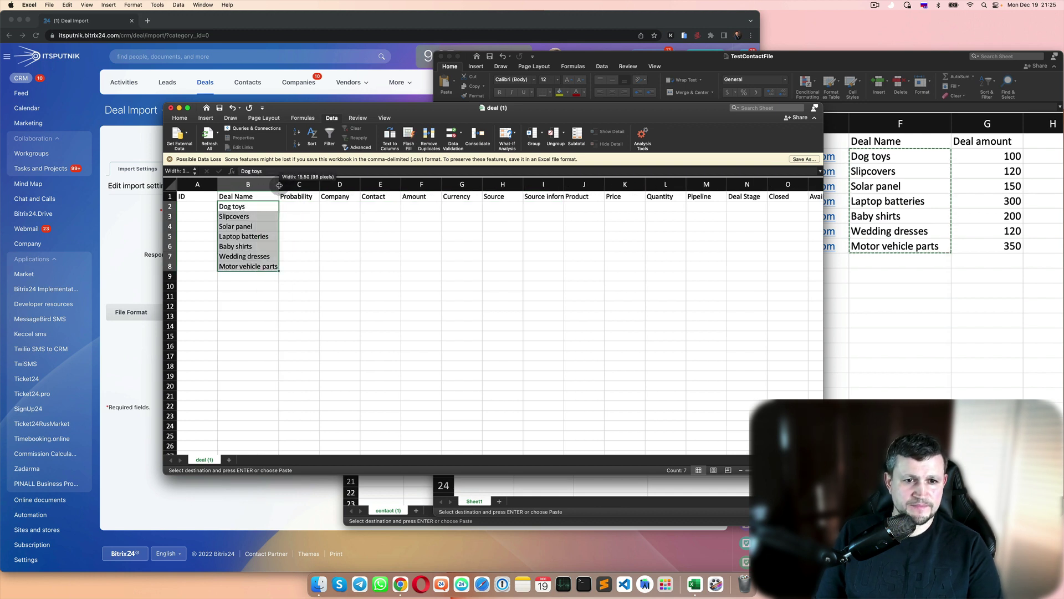
Try to copy the ID cells C2:C8 from TestContactFile into the Contact column of deal (1) with a regular paste.
{"action": "left_click", "coordinate": [369, 208]}
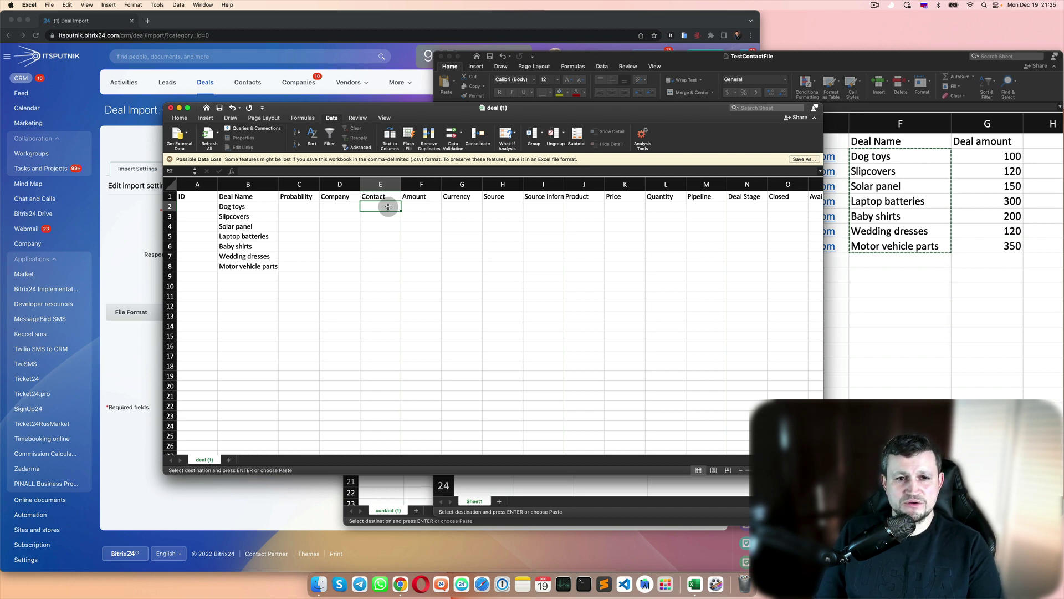
{"action": "left_click", "coordinate": [890, 350]}
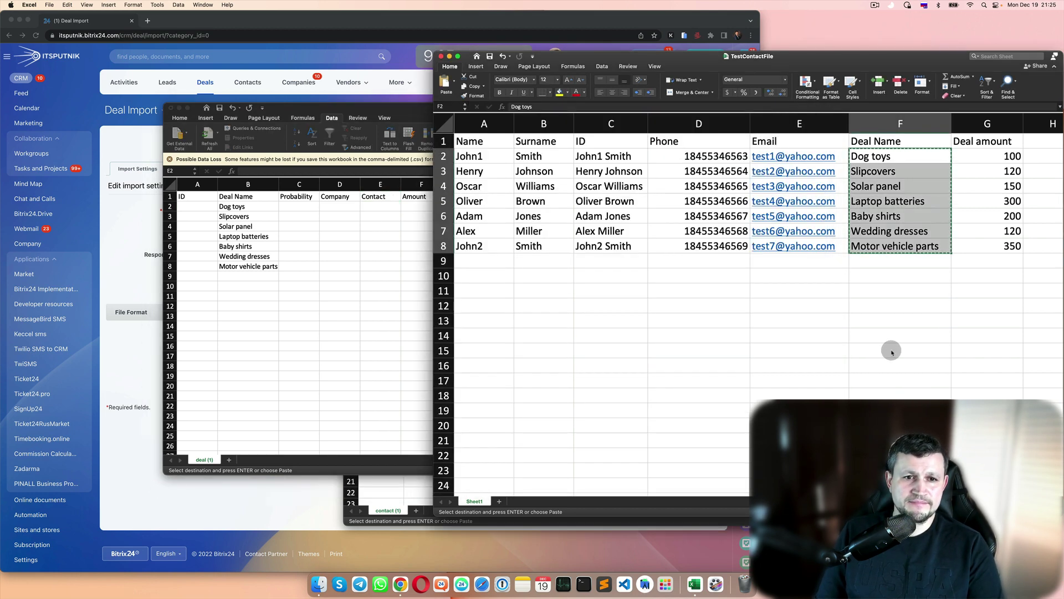
{"action": "left_click_drag", "start_coordinate": [635, 157], "coordinate": [637, 245]}
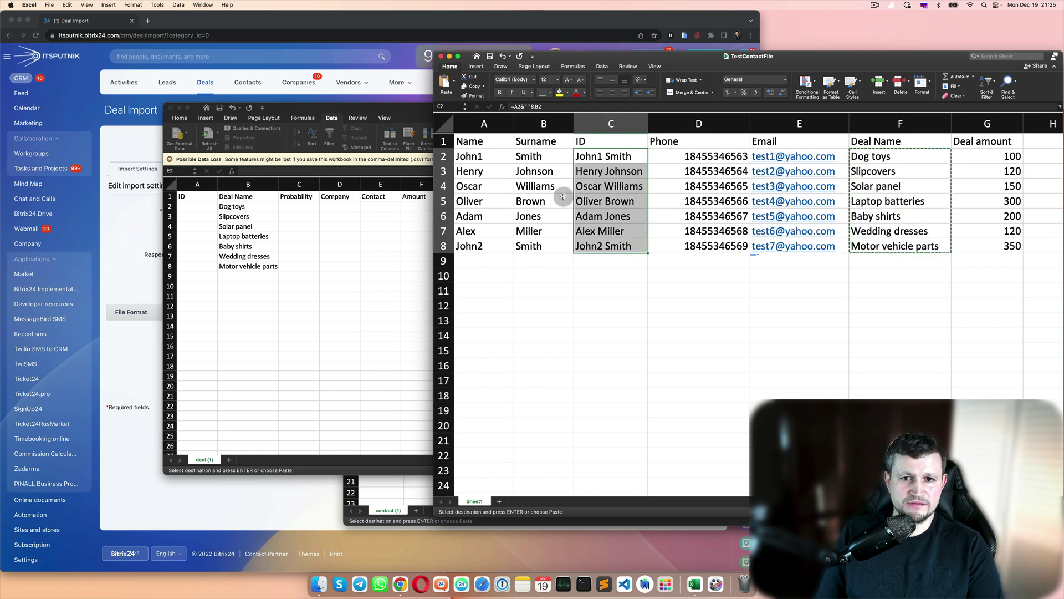
{"action": "left_click", "coordinate": [374, 205]}
{"action": "key", "text": "super+v"}
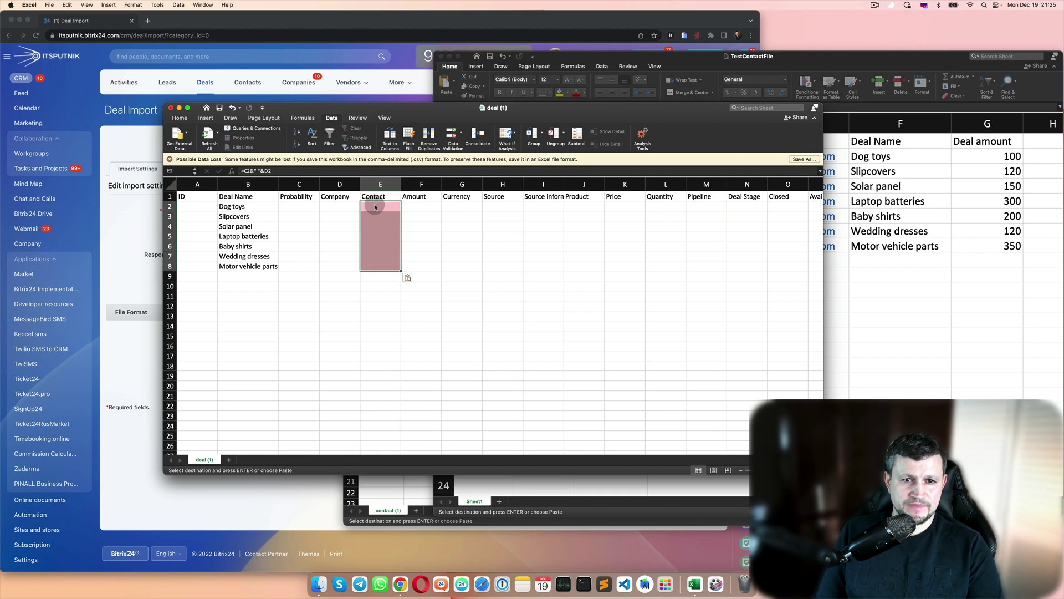
Copy the ID cells C2:C8 from TestContactFile into E2:E8 of deal (1) as values only, and widen the Contact column to fit.
{"action": "left_click", "coordinate": [868, 362]}
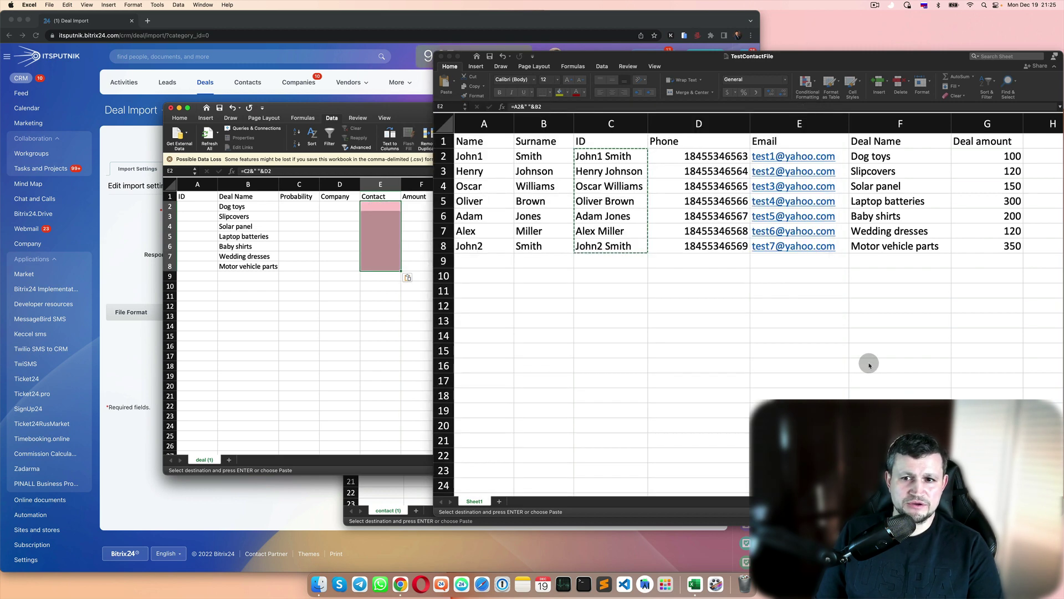
{"action": "right_click", "coordinate": [630, 176]}
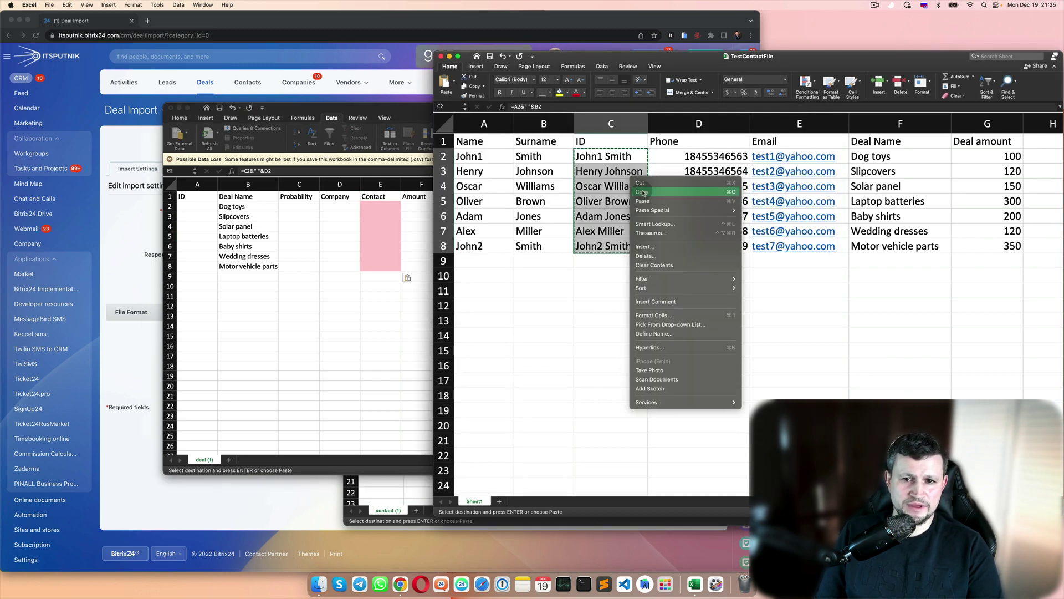
{"action": "left_click", "coordinate": [648, 192]}
{"action": "left_click", "coordinate": [384, 203]}
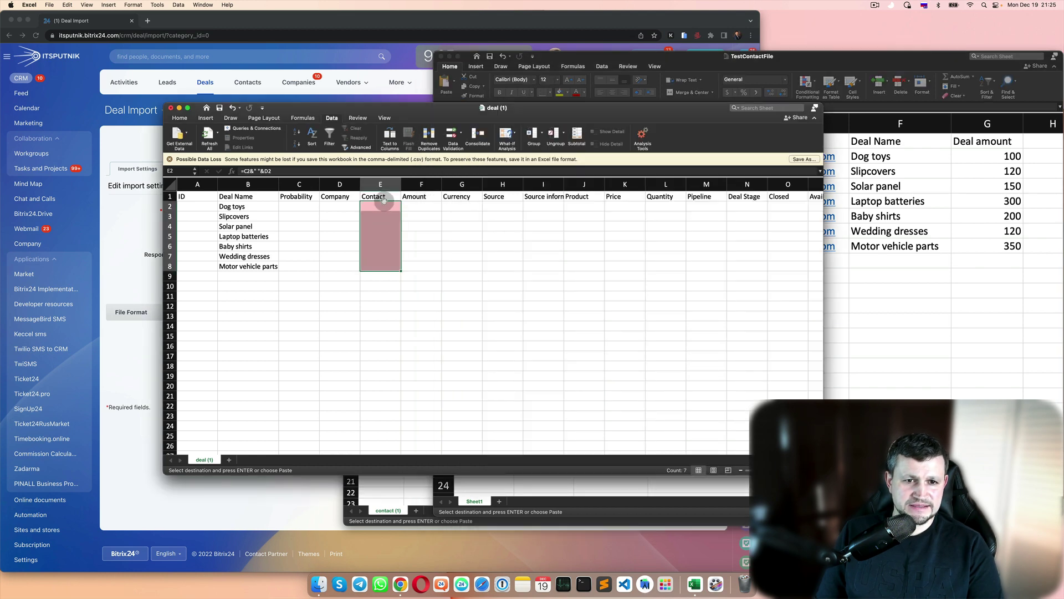
{"action": "right_click", "coordinate": [387, 212]}
{"action": "left_click", "coordinate": [382, 208]}
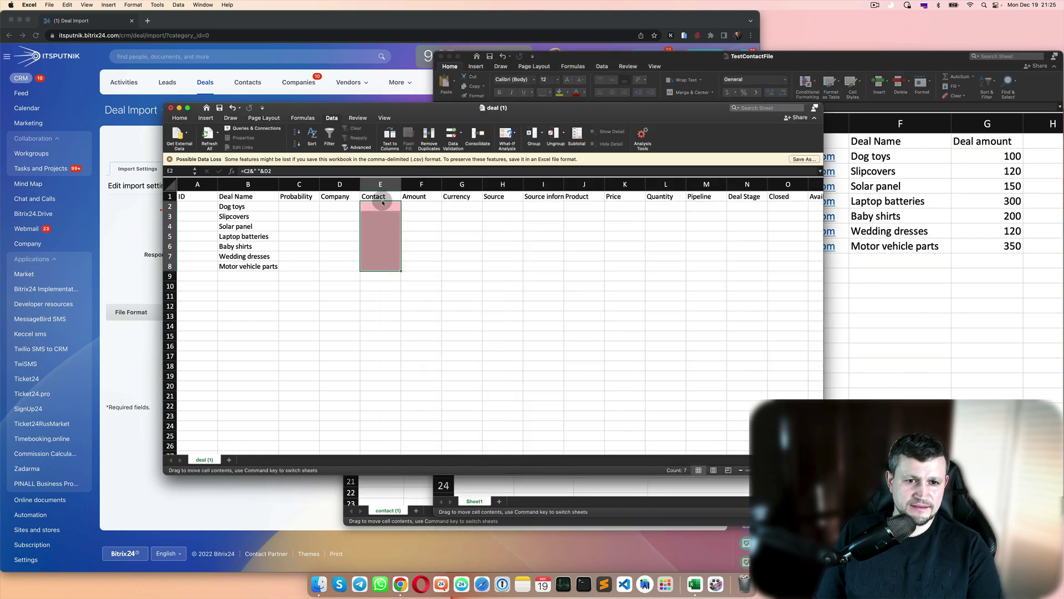
{"action": "left_click_drag", "start_coordinate": [416, 218], "coordinate": [391, 267]}
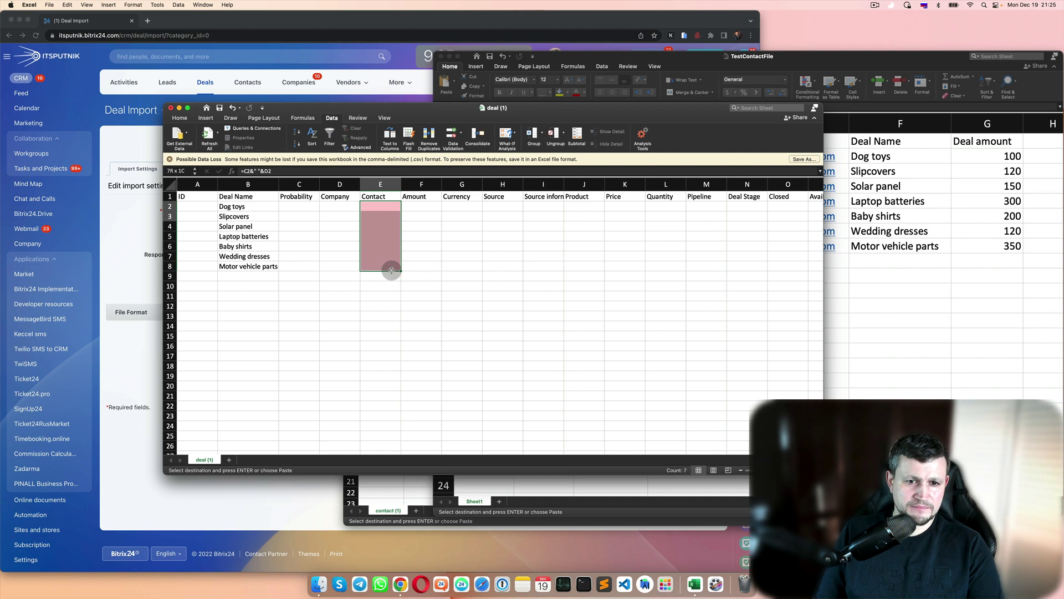
{"action": "right_click", "coordinate": [385, 227]}
{"action": "mouse_move", "coordinate": [396, 263]}
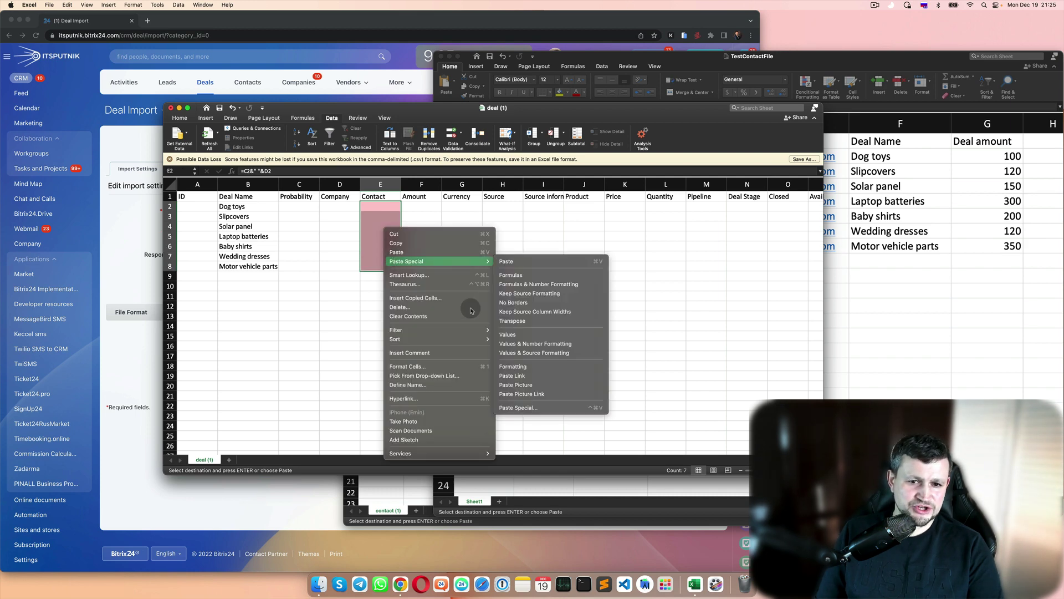
{"action": "left_click", "coordinate": [520, 337]}
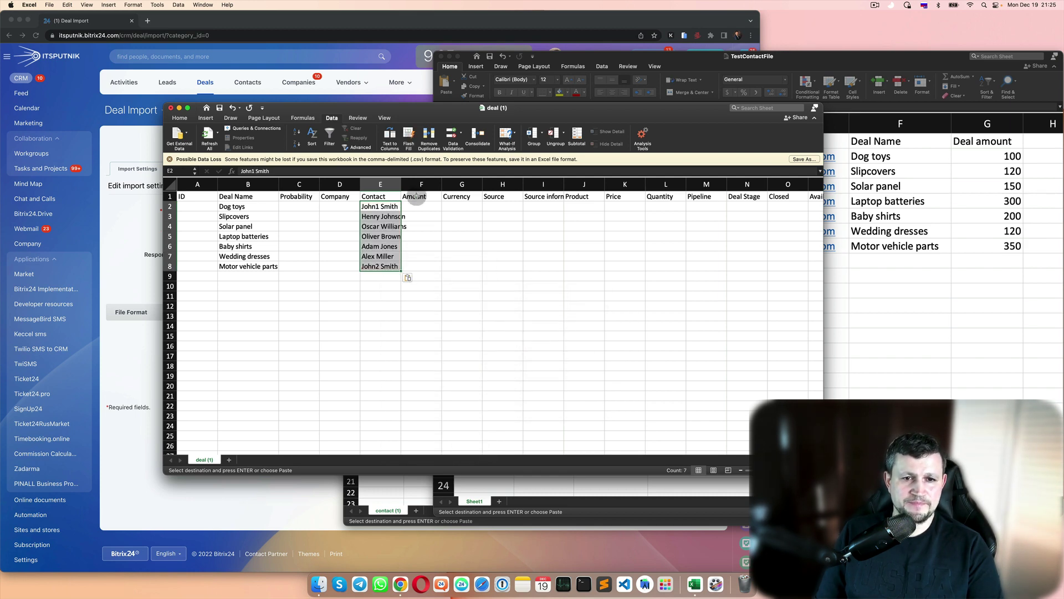
{"action": "left_click_drag", "start_coordinate": [400, 186], "coordinate": [414, 186]}
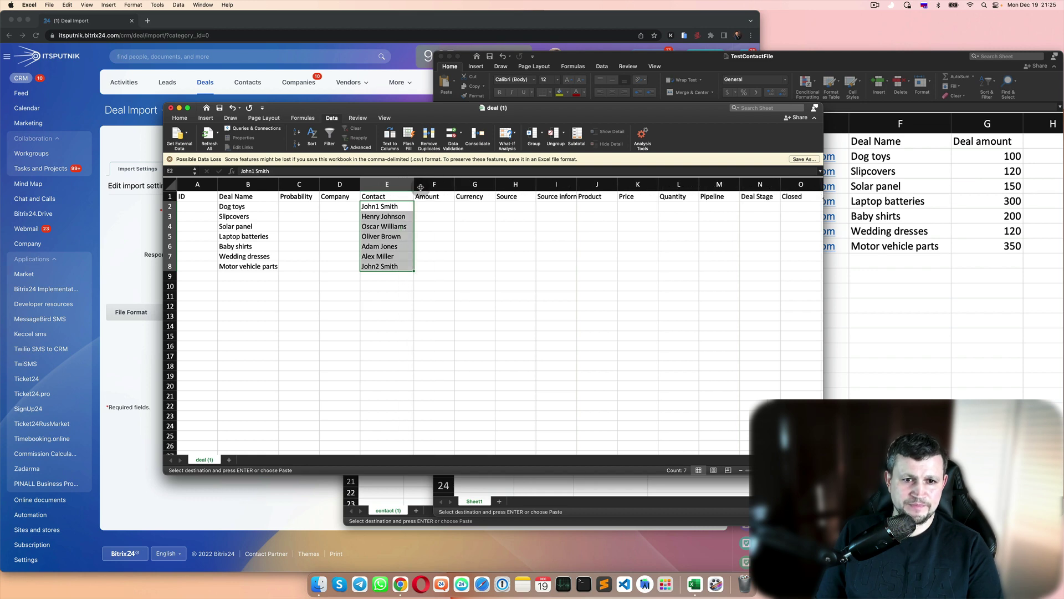
Copy the deal amounts G2:G8 from TestContactFile into the Amount column of deal (1) from F2, and save the CSV.
{"action": "left_click", "coordinate": [1026, 322]}
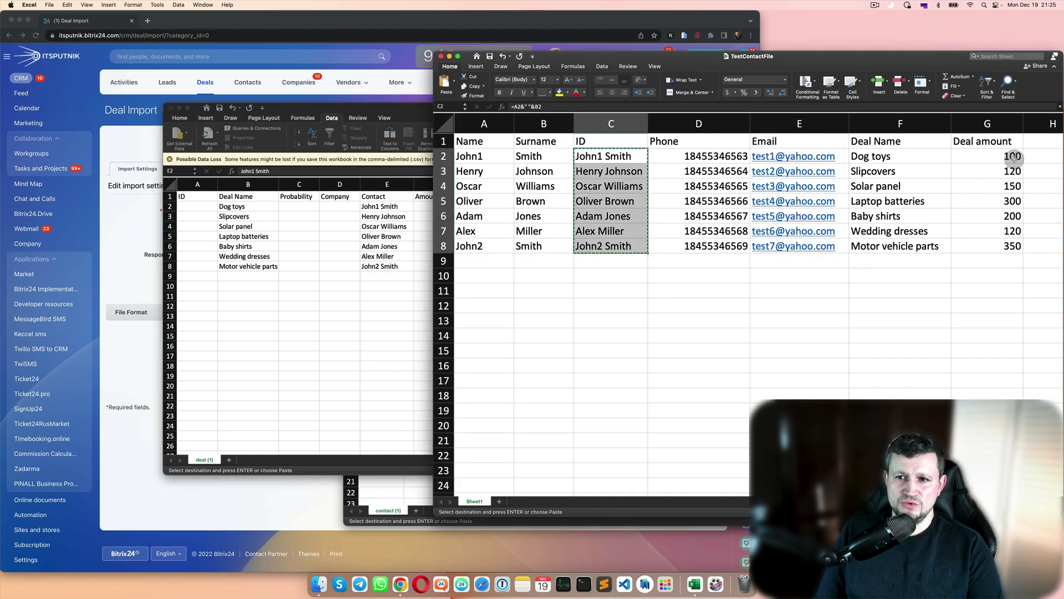
{"action": "left_click_drag", "start_coordinate": [1013, 157], "coordinate": [1005, 242]}
{"action": "key", "text": "super+c"}
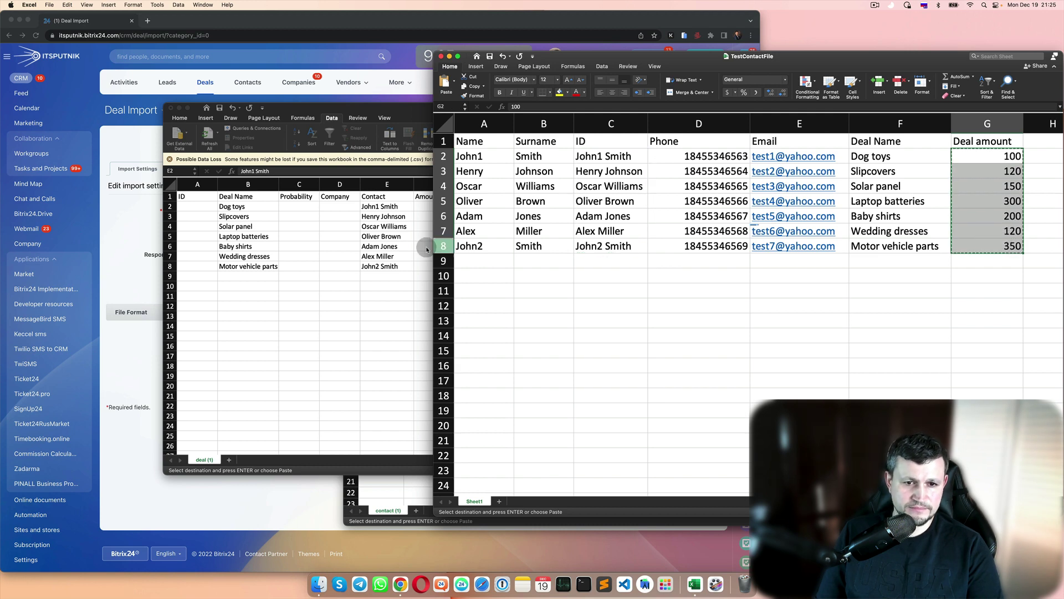
{"action": "left_click", "coordinate": [381, 260]}
{"action": "left_click", "coordinate": [433, 199]}
{"action": "left_click", "coordinate": [439, 207]}
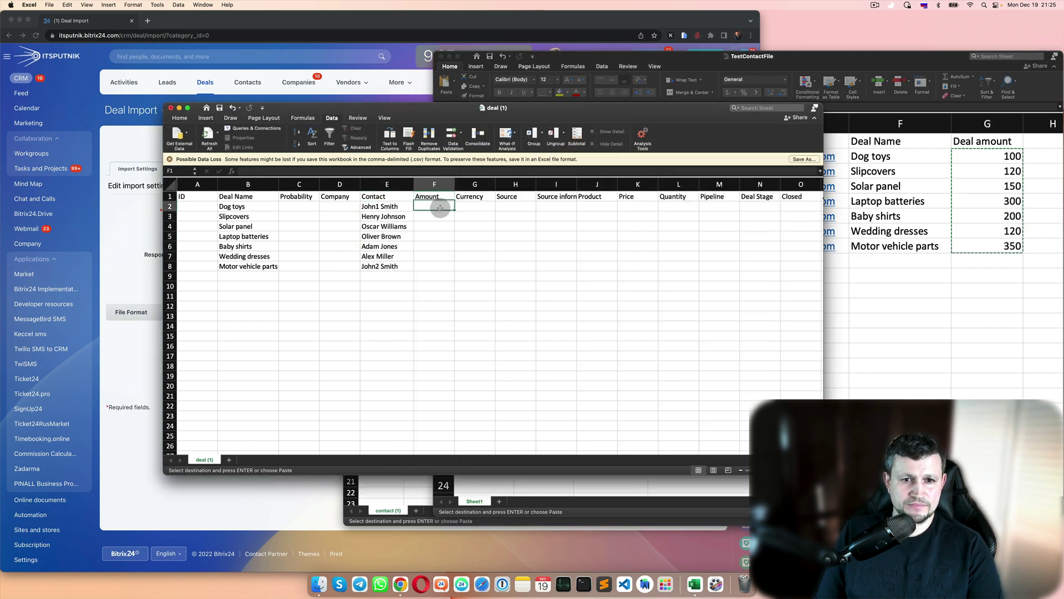
{"action": "key", "text": "super+v"}
{"action": "left_click", "coordinate": [476, 225]}
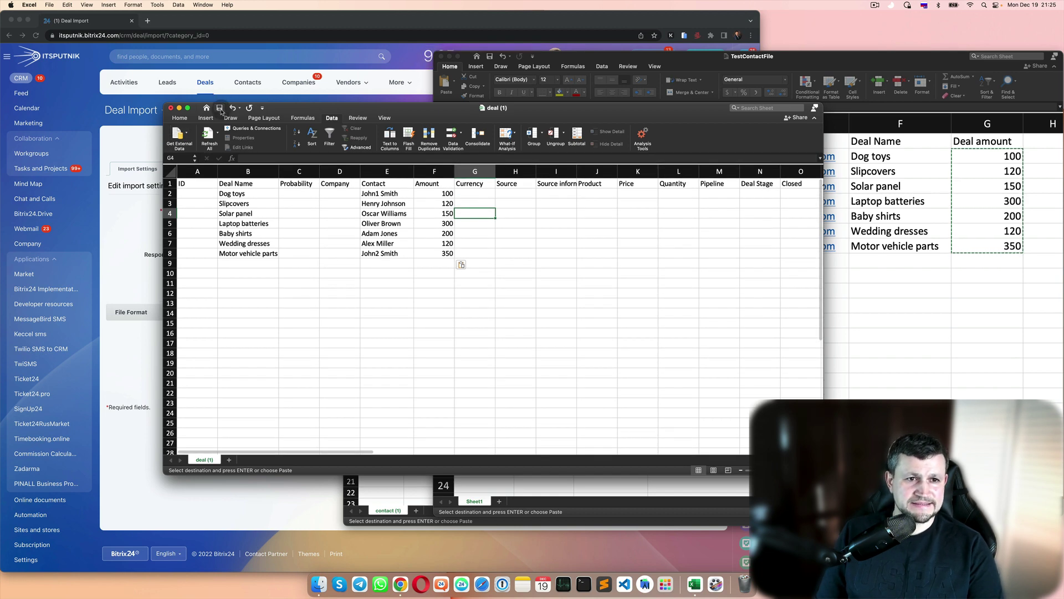
{"action": "left_click", "coordinate": [220, 108]}
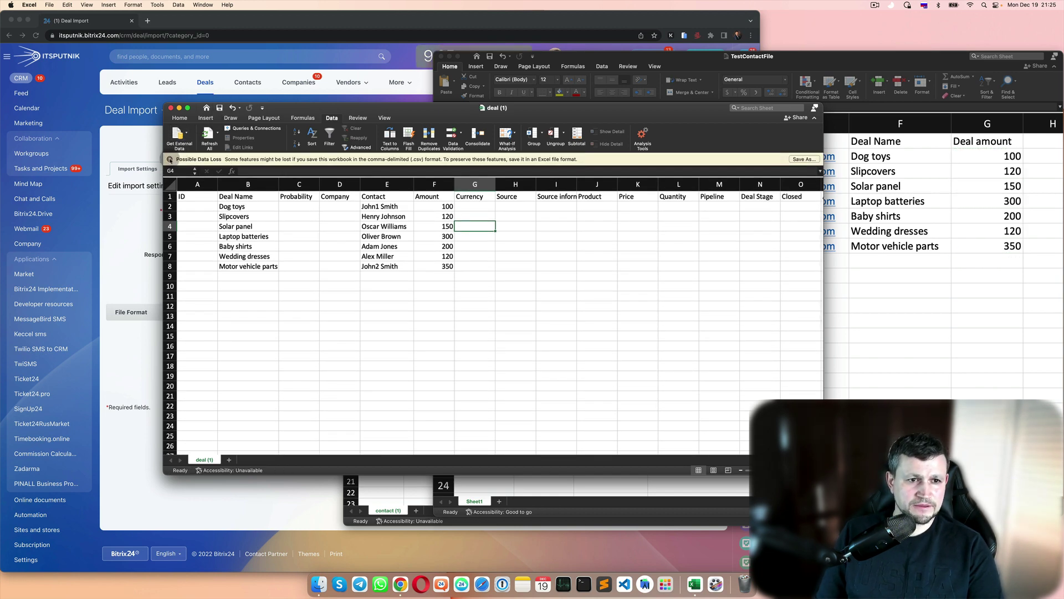
{"action": "left_click", "coordinate": [170, 159]}
Switch to Bitrix24's Deal Import, load deal (1).csv with Comma as the column separator, and proceed to field mapping.
{"action": "left_click", "coordinate": [140, 142]}
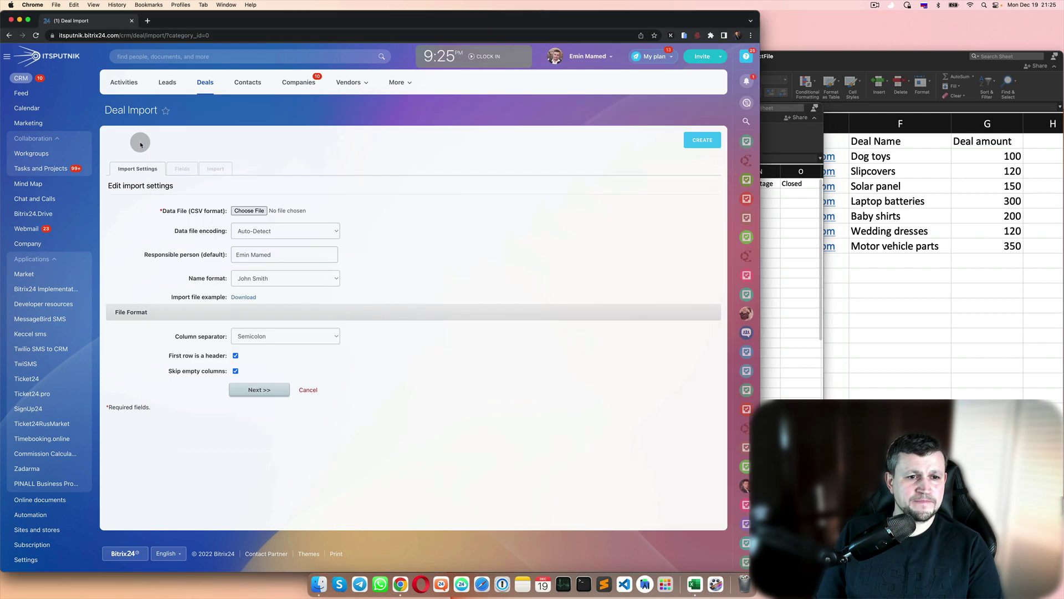
{"action": "left_click", "coordinate": [257, 212]}
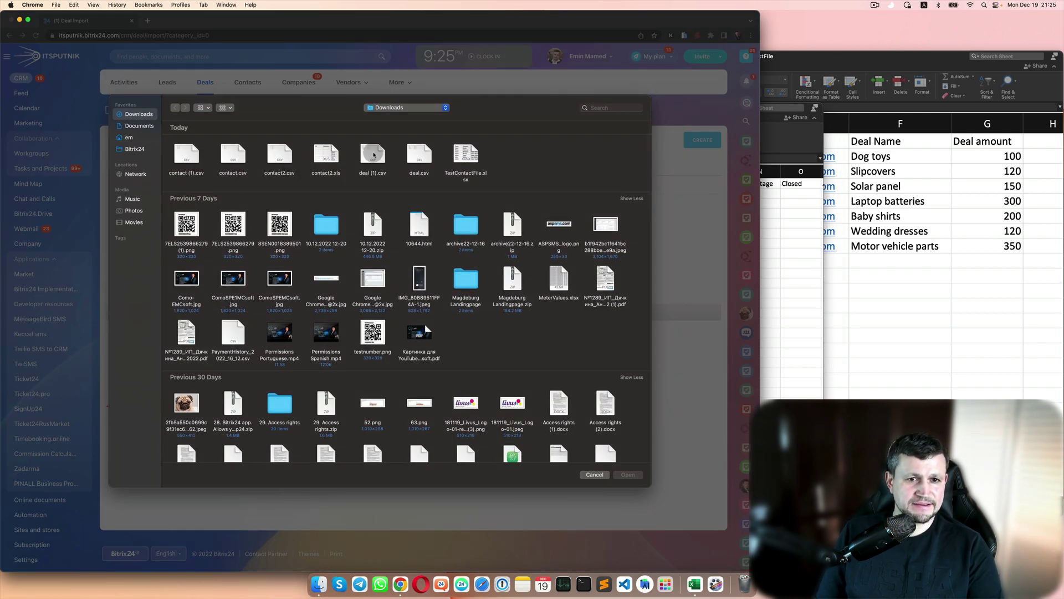
{"action": "left_click", "coordinate": [374, 155]}
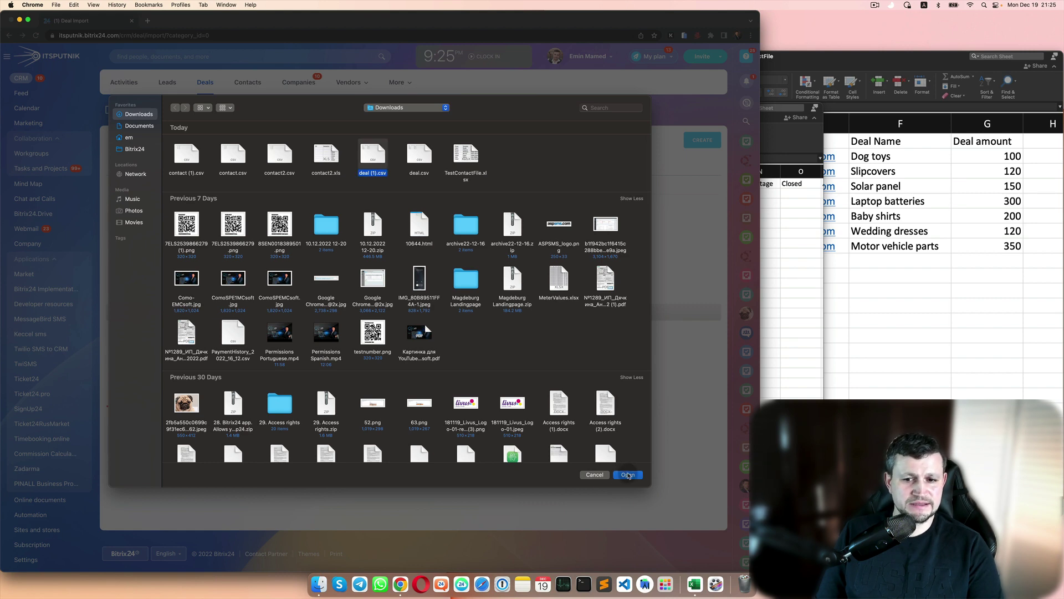
{"action": "left_click", "coordinate": [629, 475]}
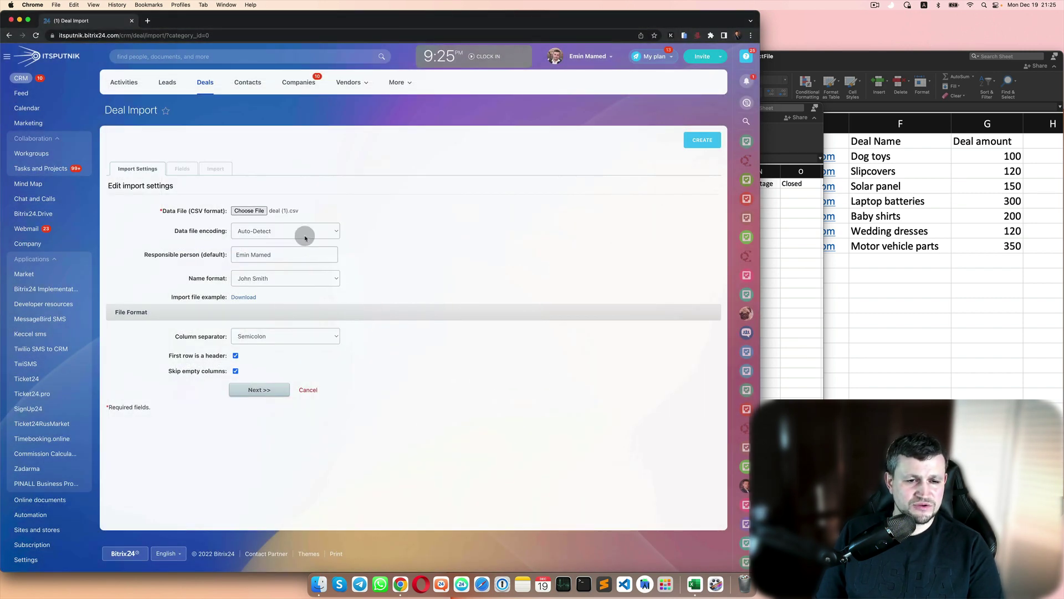
{"action": "left_click", "coordinate": [253, 336]}
{"action": "left_click", "coordinate": [252, 349]}
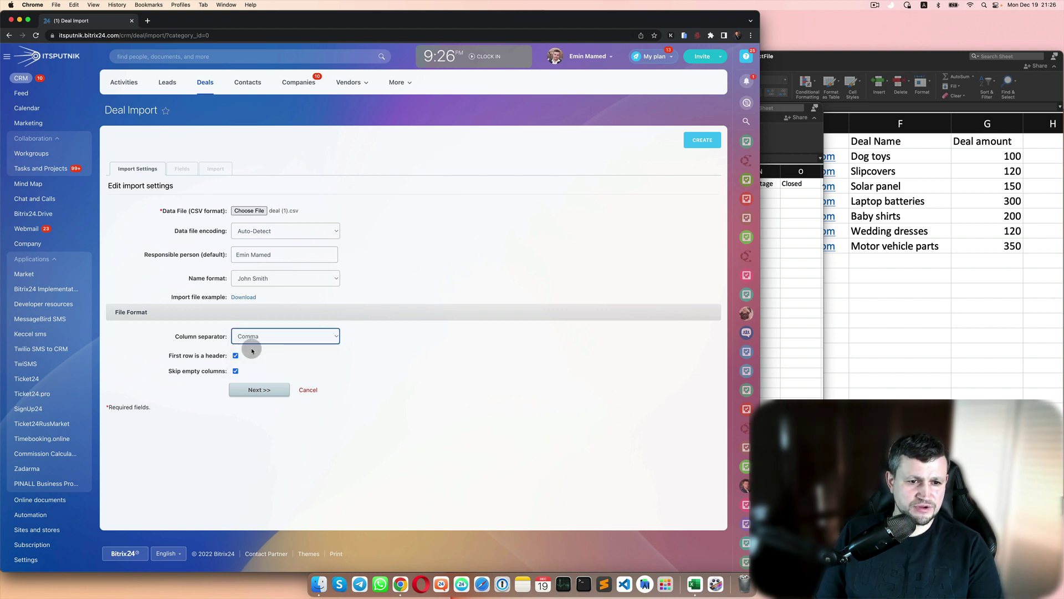
{"action": "left_click", "coordinate": [259, 391]}
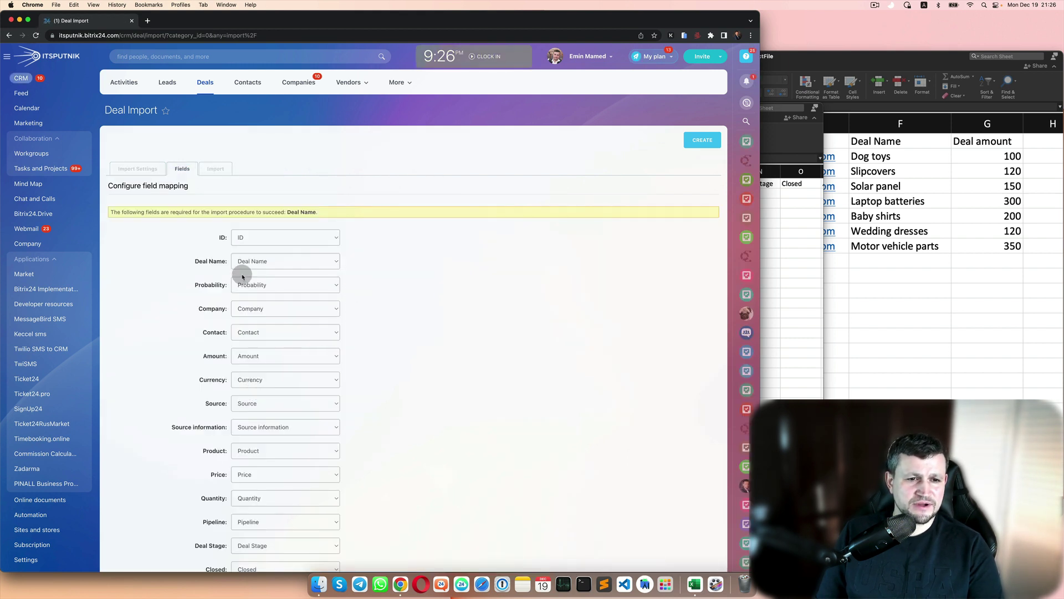
Review the default field mapping and the import data example, then run the deal import and finish it.
{"action": "scroll", "coordinate": [239, 277], "scroll_direction": "down", "scroll_amount": 3}
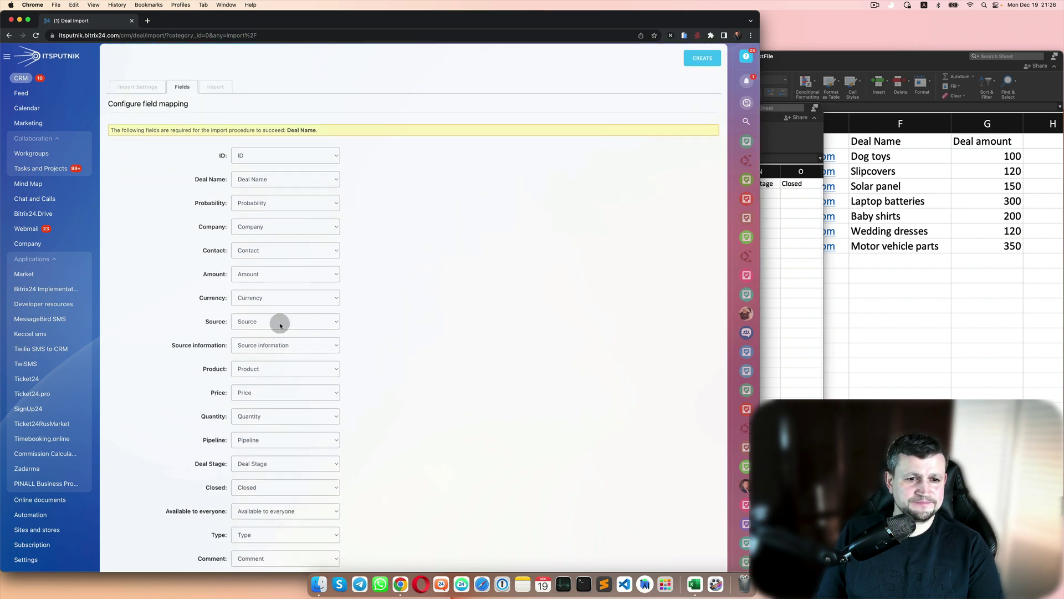
{"action": "scroll", "coordinate": [266, 333], "scroll_direction": "down", "scroll_amount": 10}
{"action": "scroll", "coordinate": [260, 344], "scroll_direction": "down", "scroll_amount": 7}
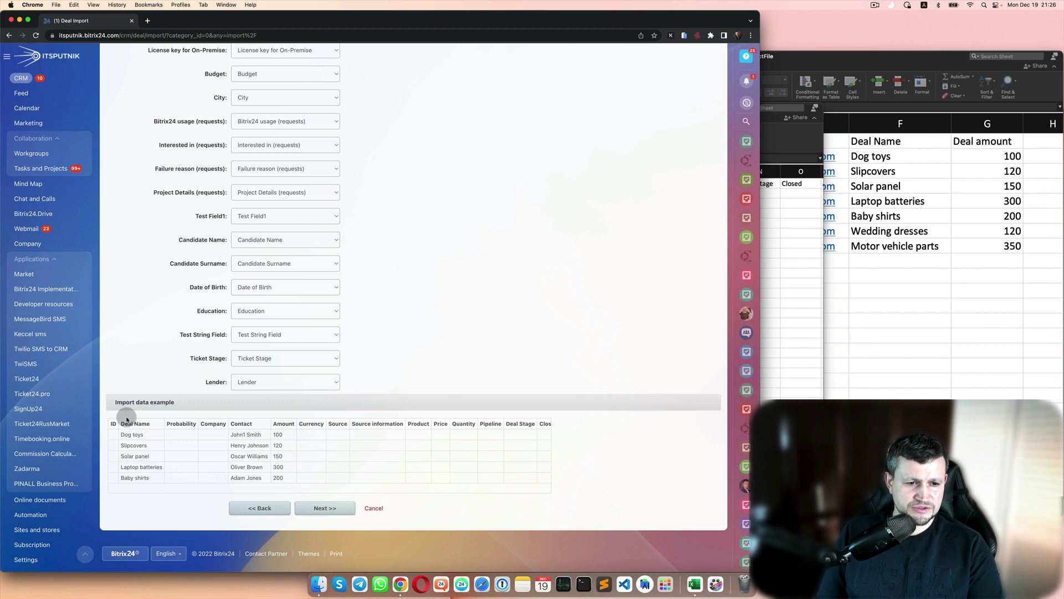
{"action": "left_click", "coordinate": [332, 509]}
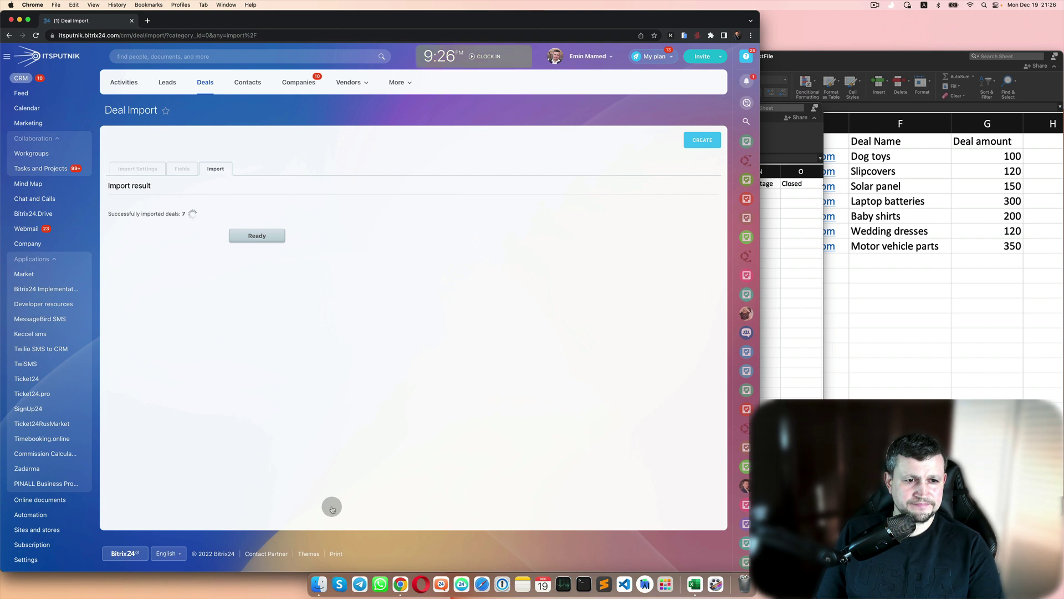
{"action": "left_click", "coordinate": [264, 235]}
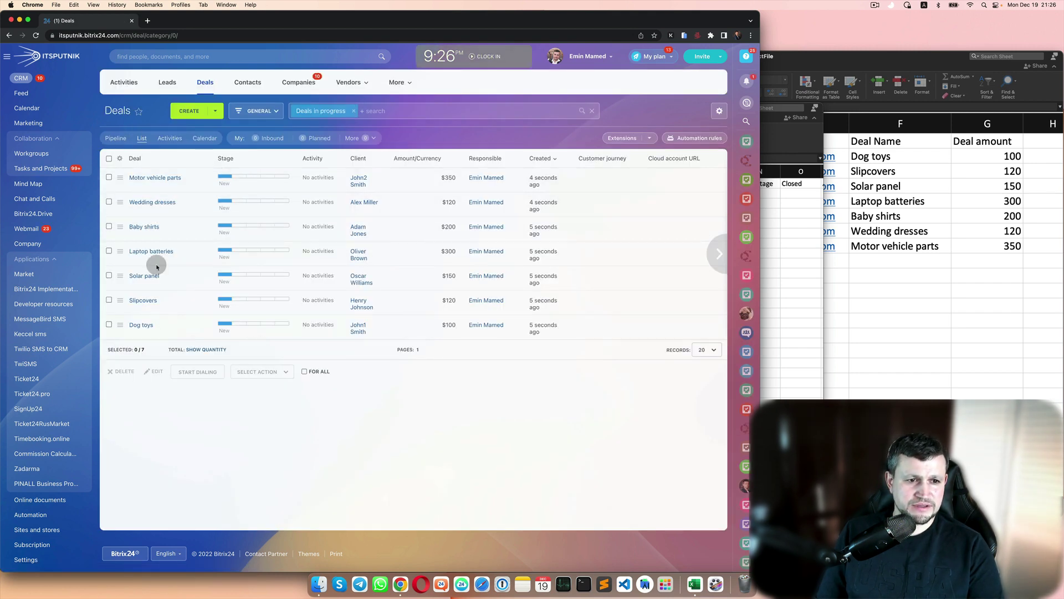
Open the Wedding dresses deal from the deals pipeline view and inspect its linked contact's card, then close that card.
{"action": "left_click", "coordinate": [119, 140]}
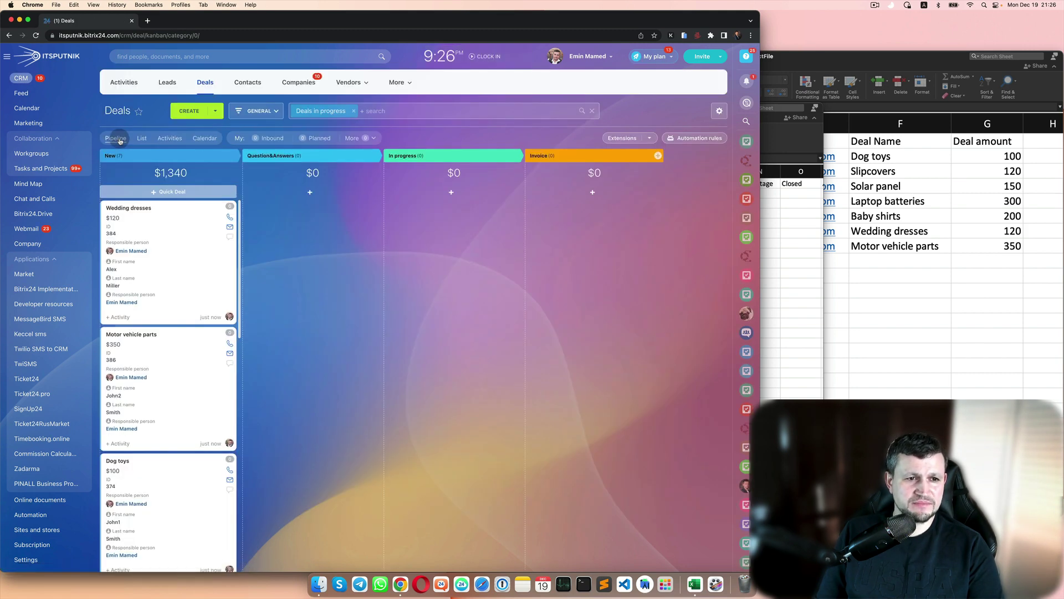
{"action": "left_click", "coordinate": [141, 208]}
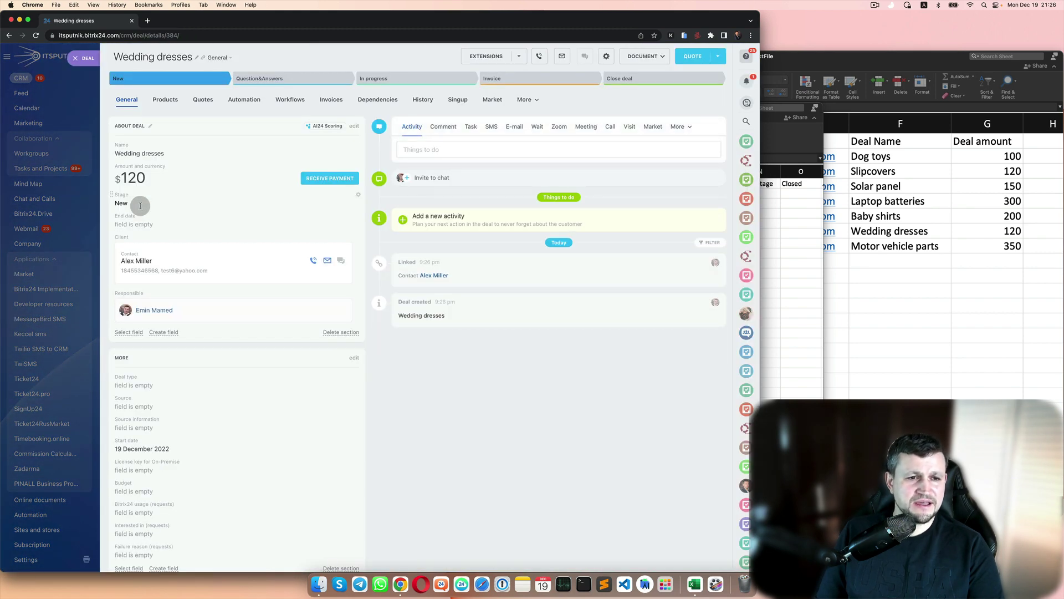
{"action": "left_click", "coordinate": [134, 262]}
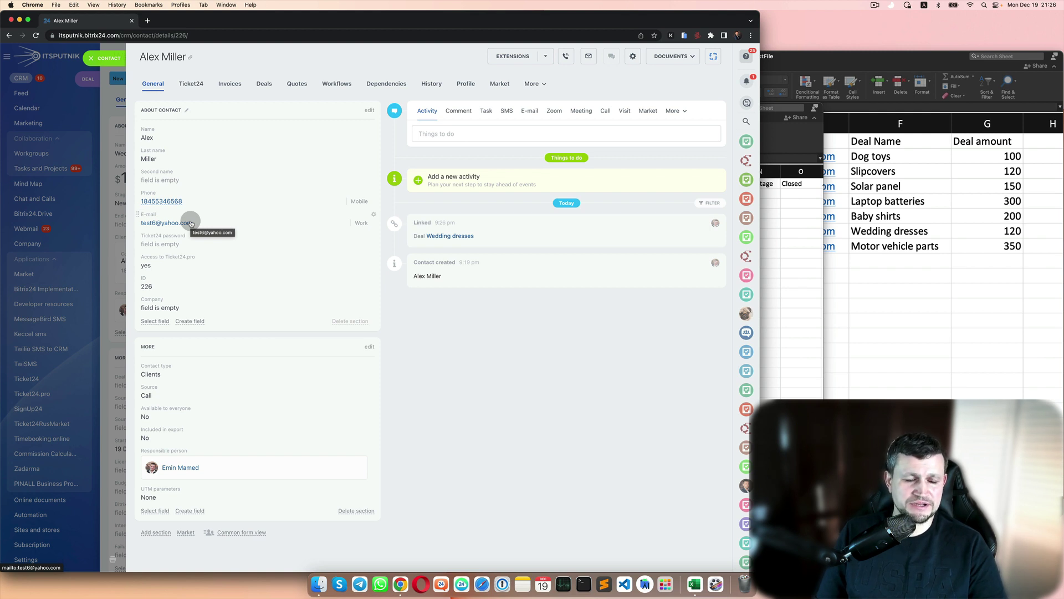
{"action": "left_click", "coordinate": [112, 235]}
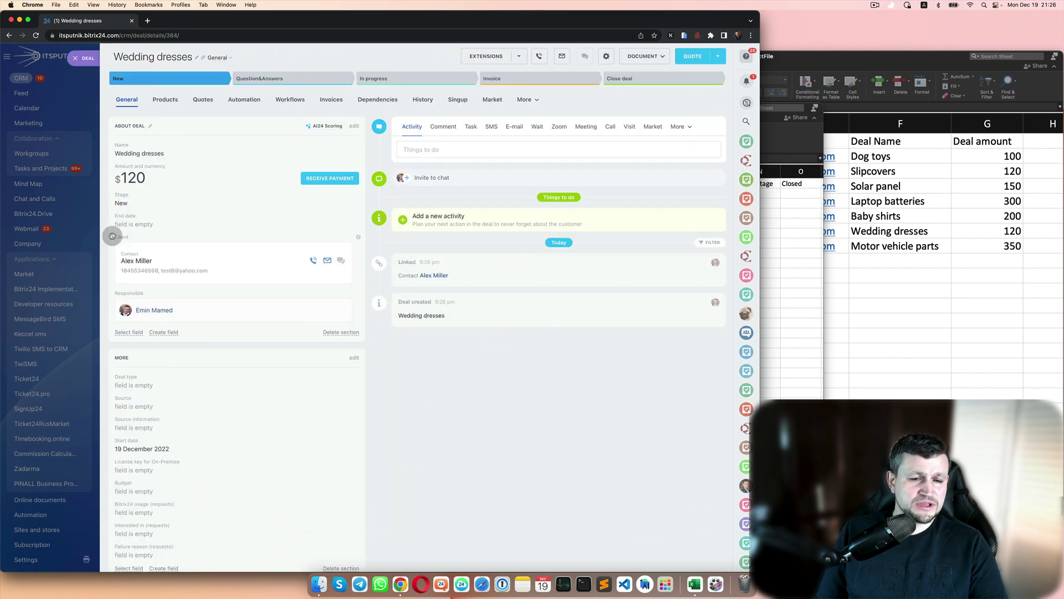
Check the first contact's name in A2 of TestContactFile in Excel, and return to the deals pipeline in Bitrix24.
{"action": "left_click", "coordinate": [871, 310]}
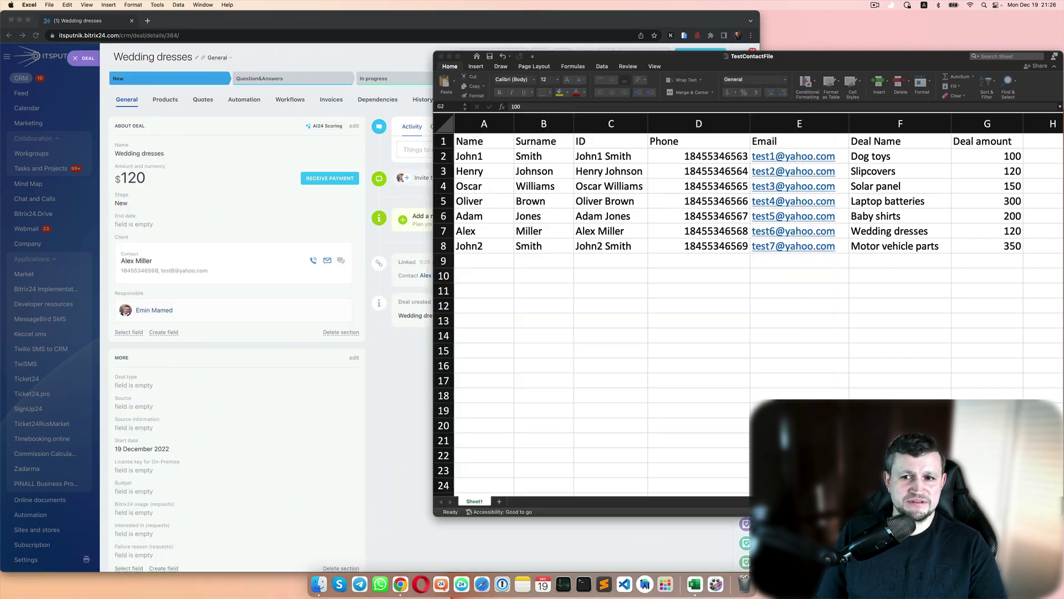
{"action": "left_click", "coordinate": [492, 155]}
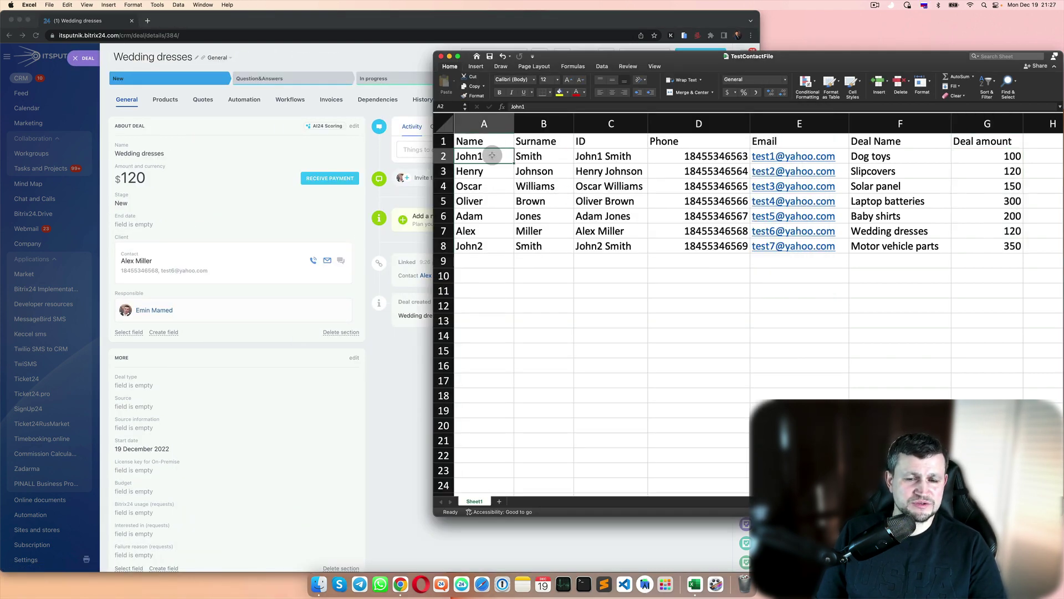
{"action": "left_click", "coordinate": [92, 280]}
{"action": "left_click", "coordinate": [89, 278]}
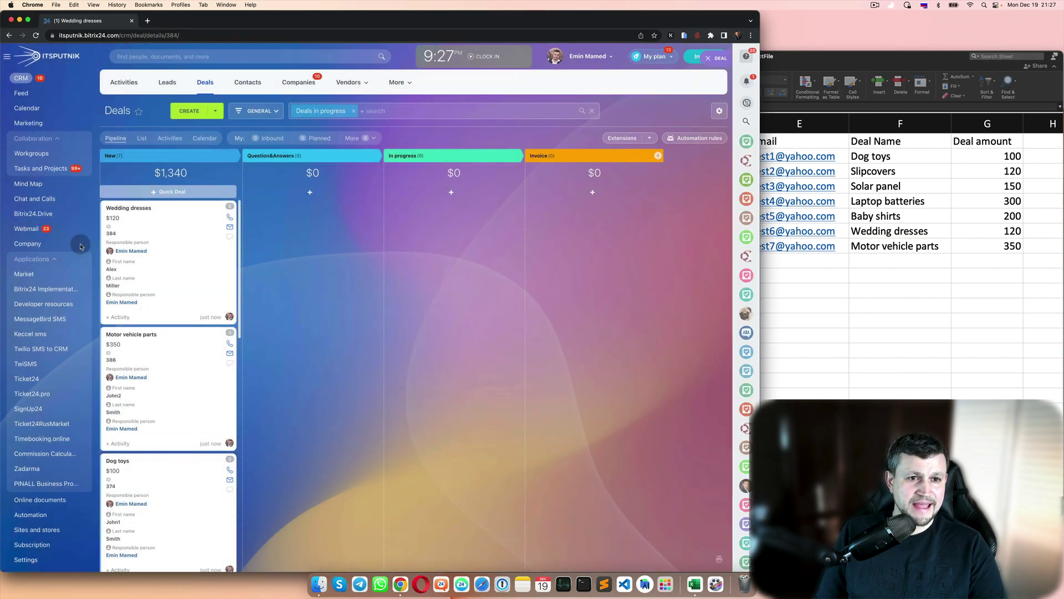
Open the CRM contacts list and search it for "1".
{"action": "left_click", "coordinate": [258, 82]}
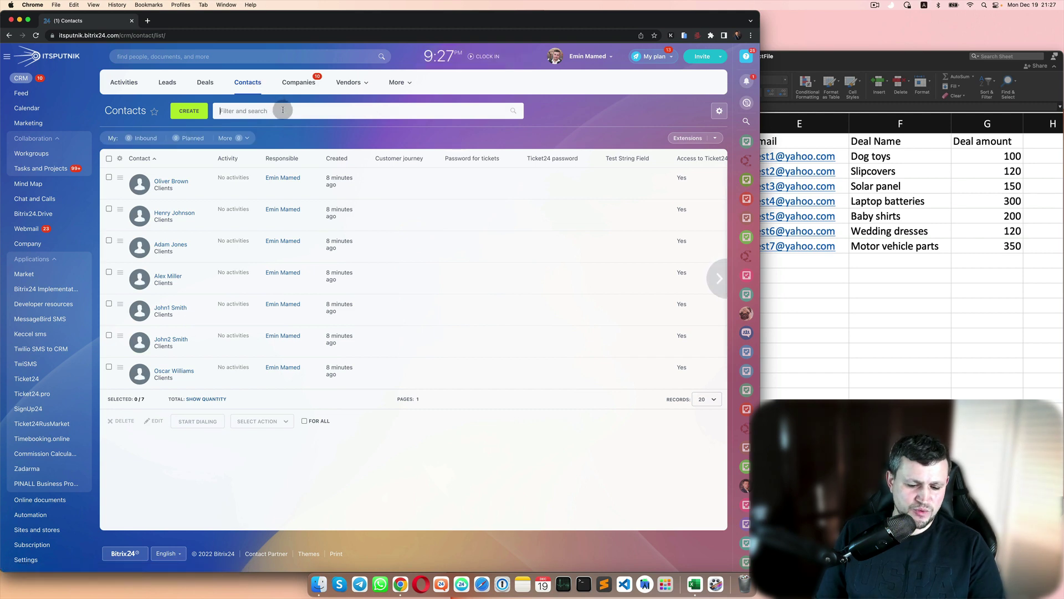
{"action": "left_click", "coordinate": [281, 110]}
{"action": "key", "text": "Return"}
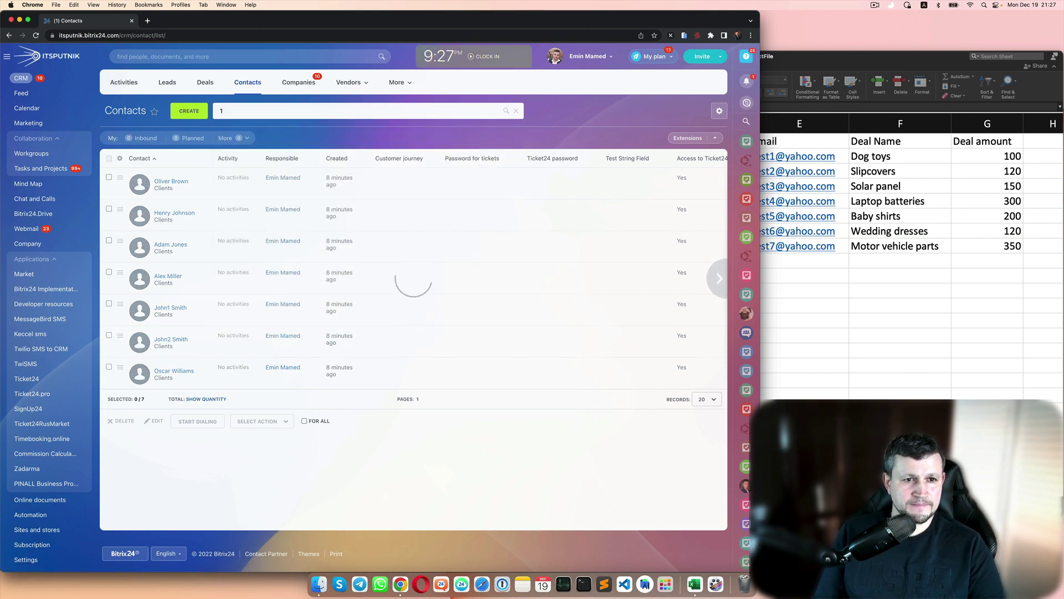
Remove the trailing 1 from the first name of the contact linked to the Dog toys deal, save, and close the card.
{"action": "left_click", "coordinate": [178, 308]}
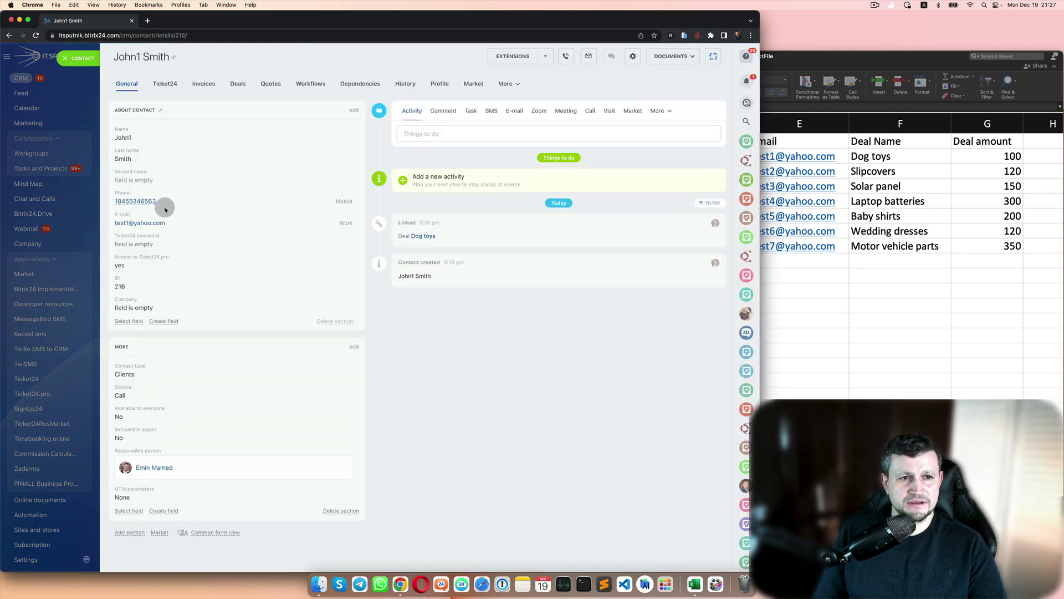
{"action": "left_click", "coordinate": [134, 137]}
{"action": "key", "text": "BackSpace"}
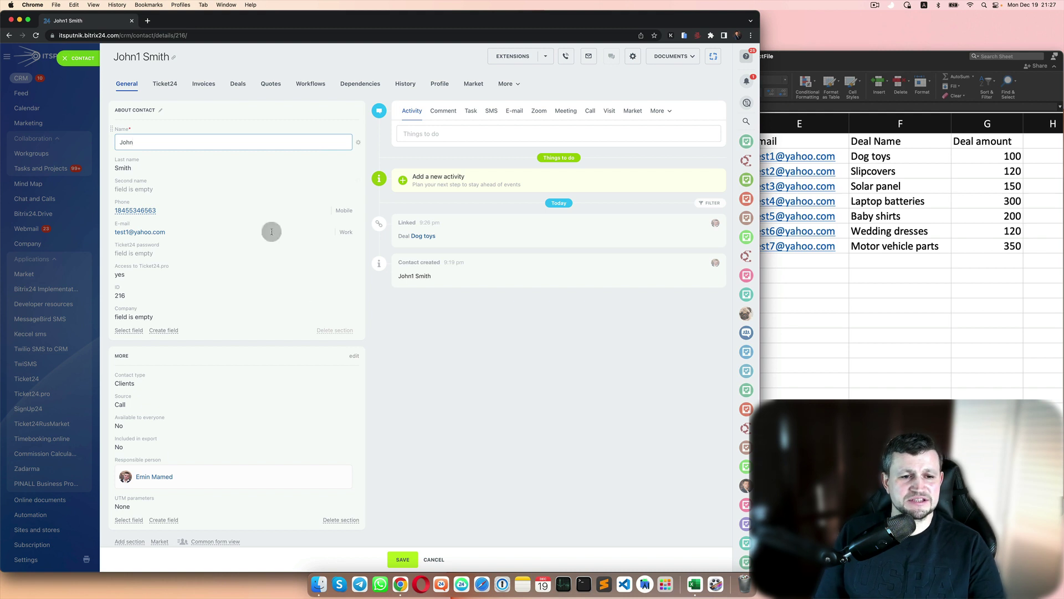
{"action": "left_click", "coordinate": [398, 560]}
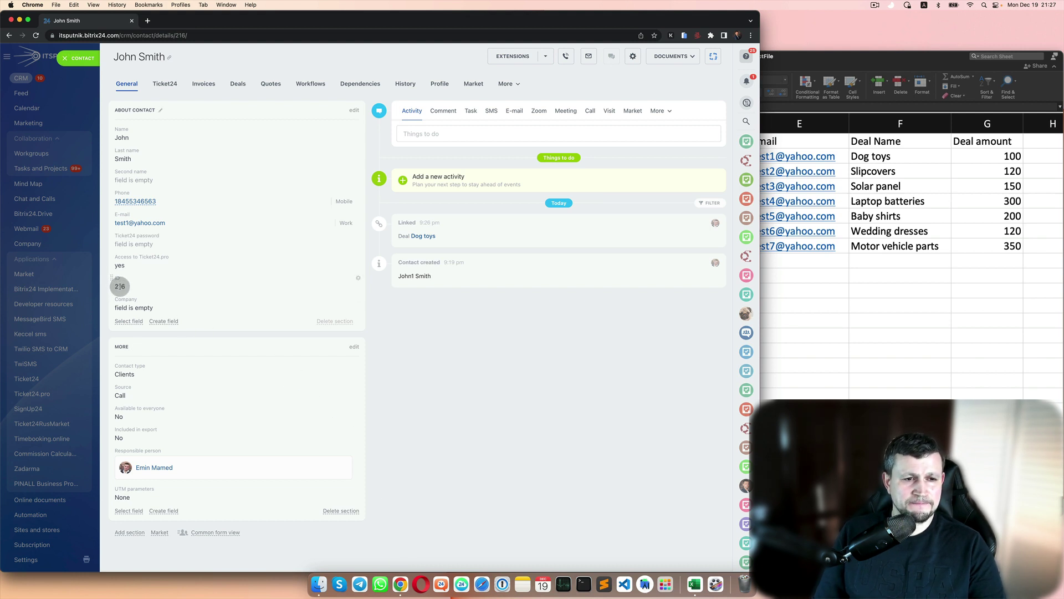
{"action": "left_click", "coordinate": [82, 58]}
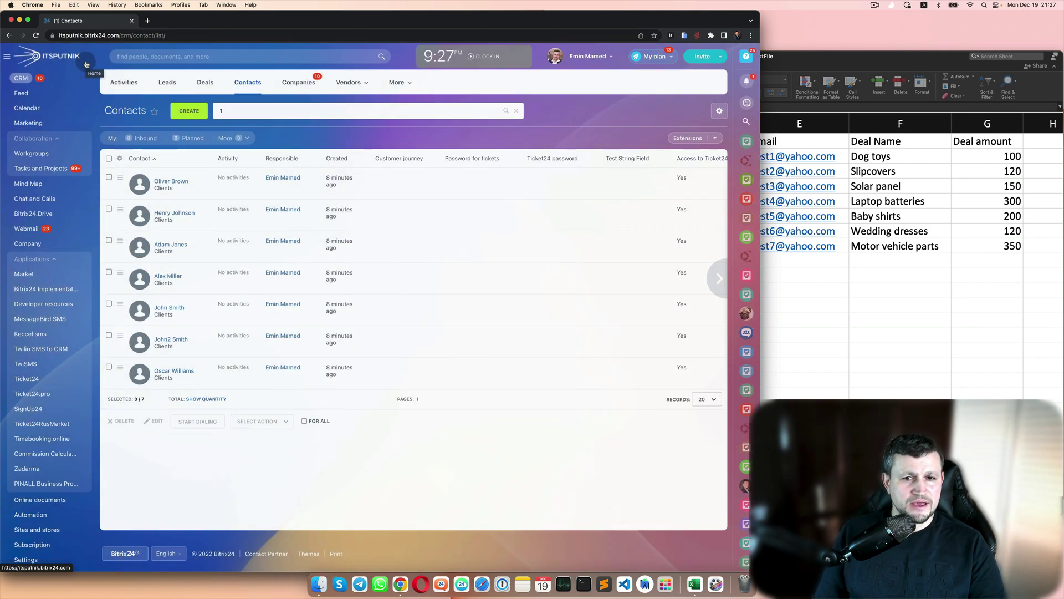